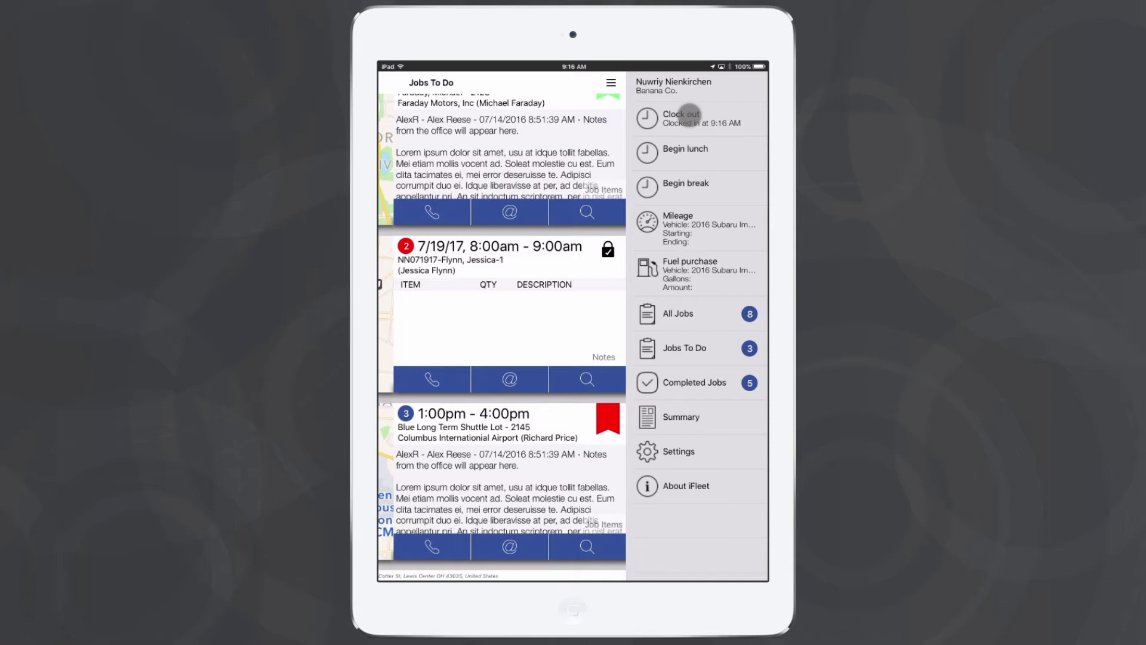
Open the 1:00pm - 4:00pm Blue Long Term Shuttle Lot job and begin an additional time entry from its current status.
{"action": "left_click", "coordinate": [611, 83]}
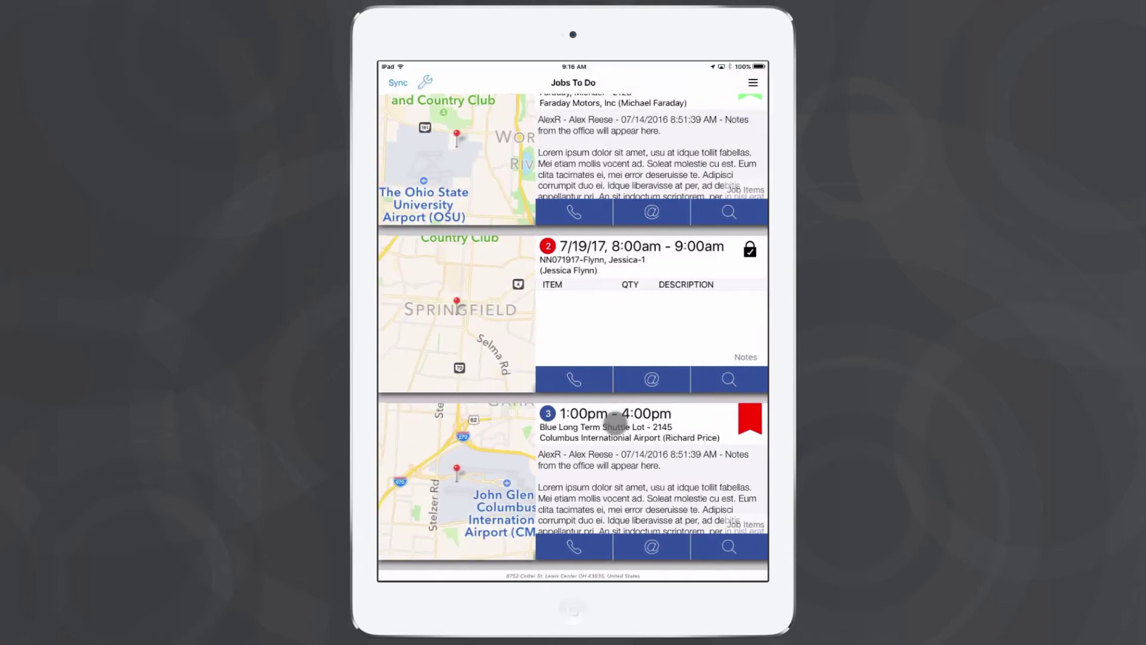
{"action": "left_click", "coordinate": [615, 424]}
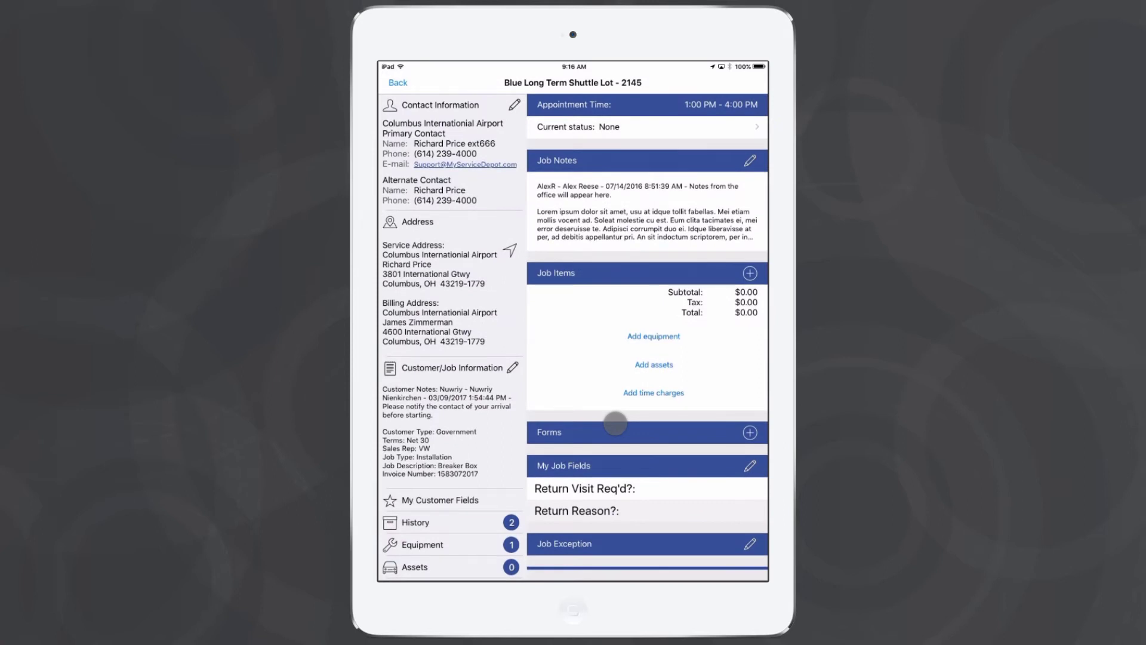
{"action": "left_click", "coordinate": [632, 128]}
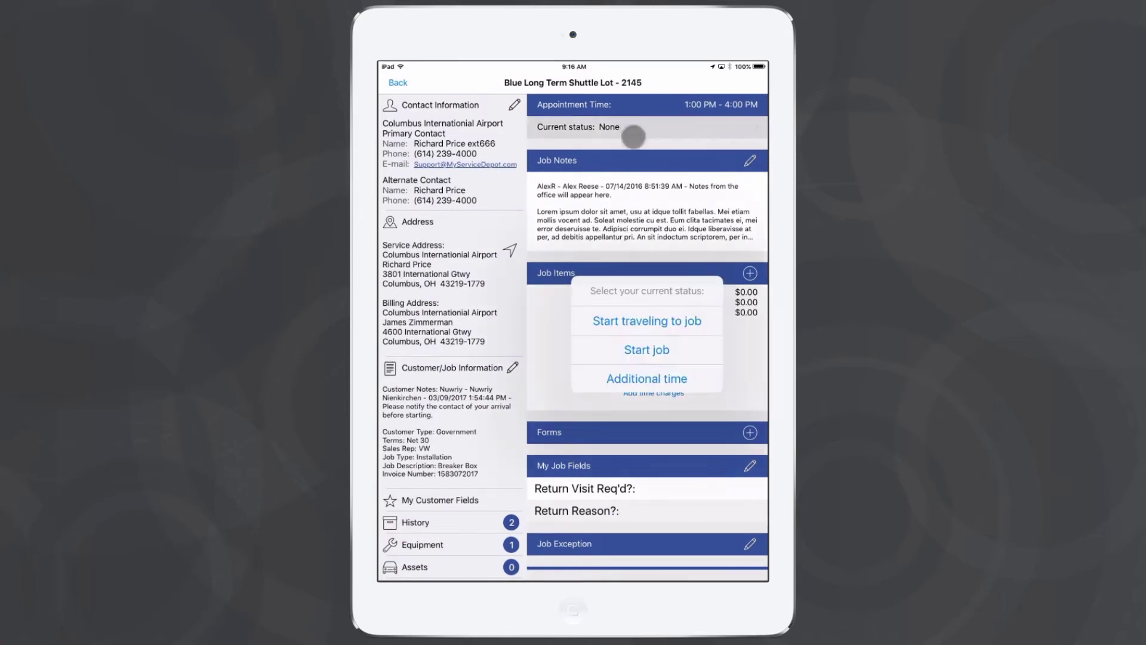
{"action": "left_click", "coordinate": [661, 378]}
{"action": "left_click", "coordinate": [663, 379]}
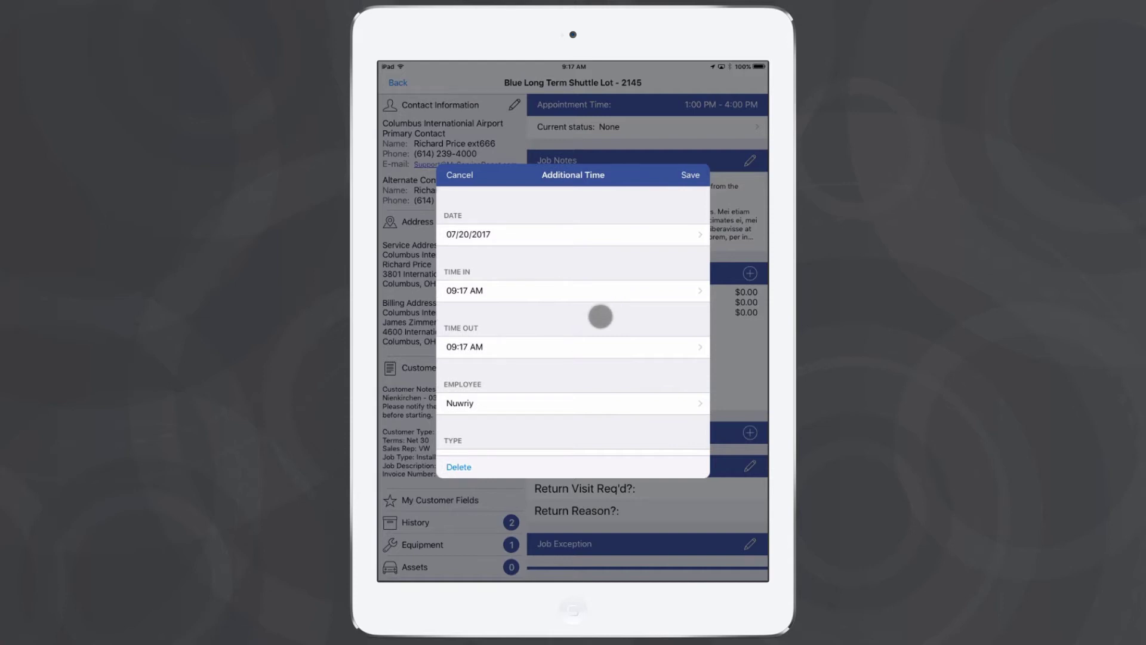
Choose the already checked employee for the additional time entry.
{"action": "left_click_drag", "start_coordinate": [600, 317], "coordinate": [604, 306]}
{"action": "left_click", "coordinate": [632, 379]}
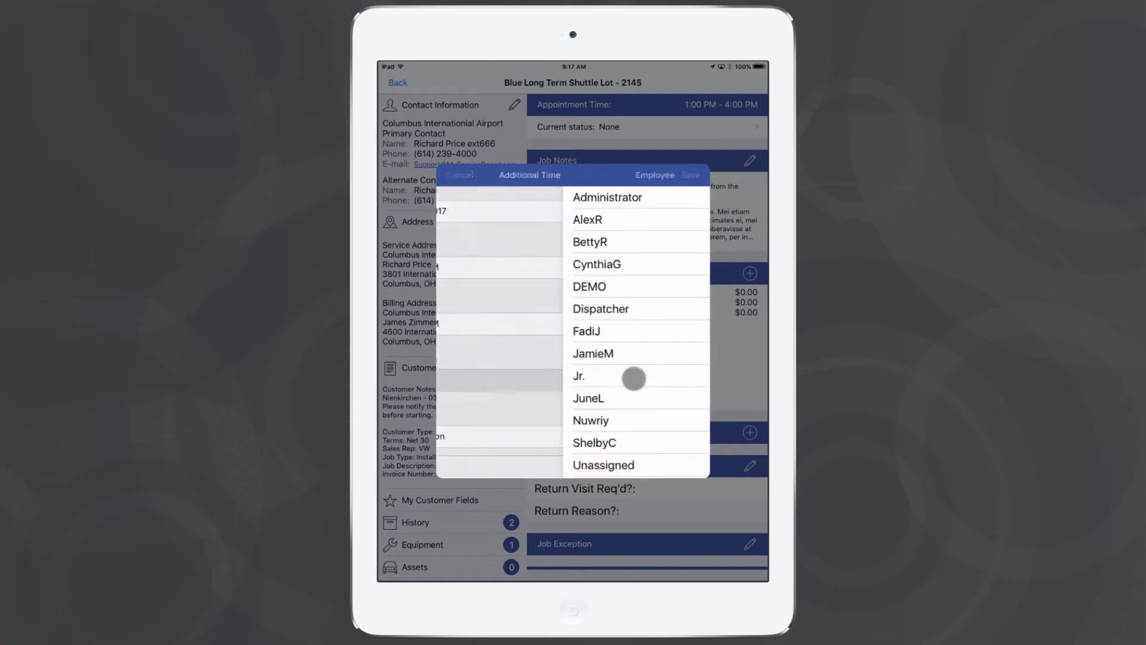
{"action": "left_click_drag", "start_coordinate": [632, 379], "coordinate": [627, 353]}
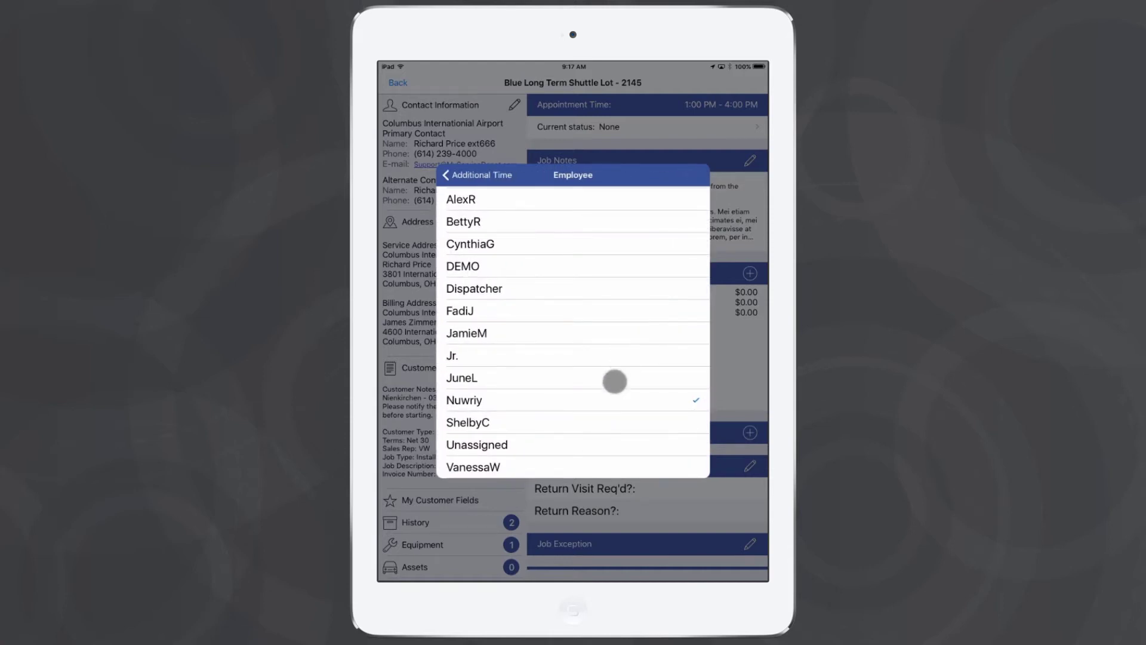
{"action": "left_click", "coordinate": [607, 397]}
Set the entry's type to Travel and its time out to 9:22 AM, and save the additional time.
{"action": "left_click_drag", "start_coordinate": [606, 396], "coordinate": [604, 375]}
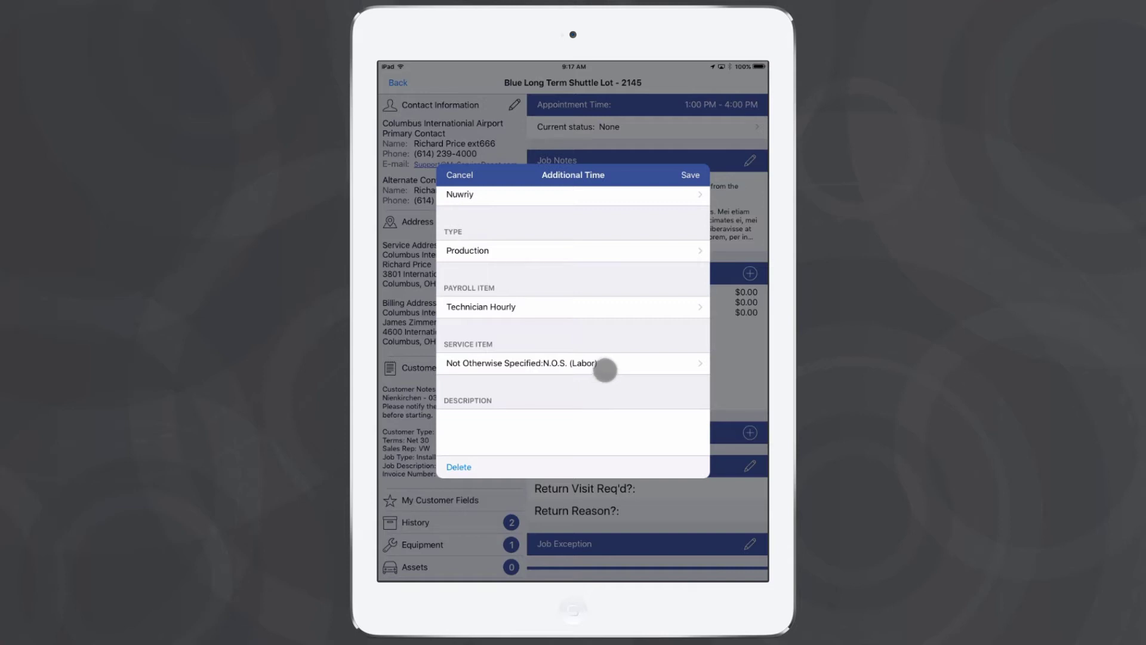
{"action": "left_click_drag", "start_coordinate": [617, 341], "coordinate": [624, 350]}
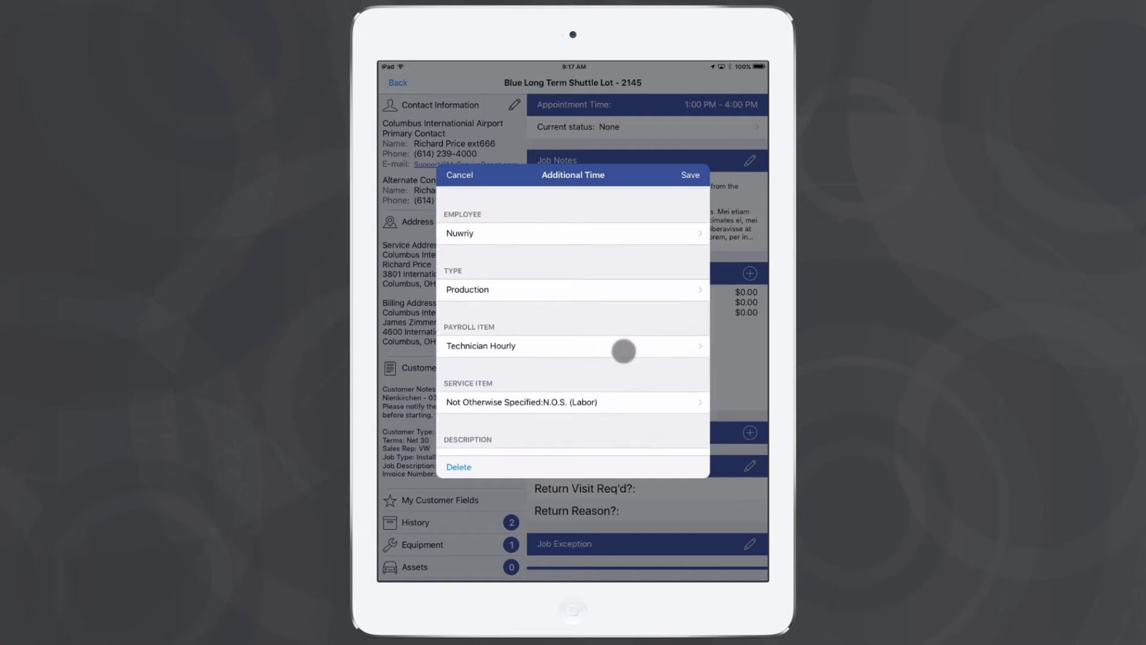
{"action": "left_click", "coordinate": [596, 289]}
{"action": "left_click", "coordinate": [538, 197]}
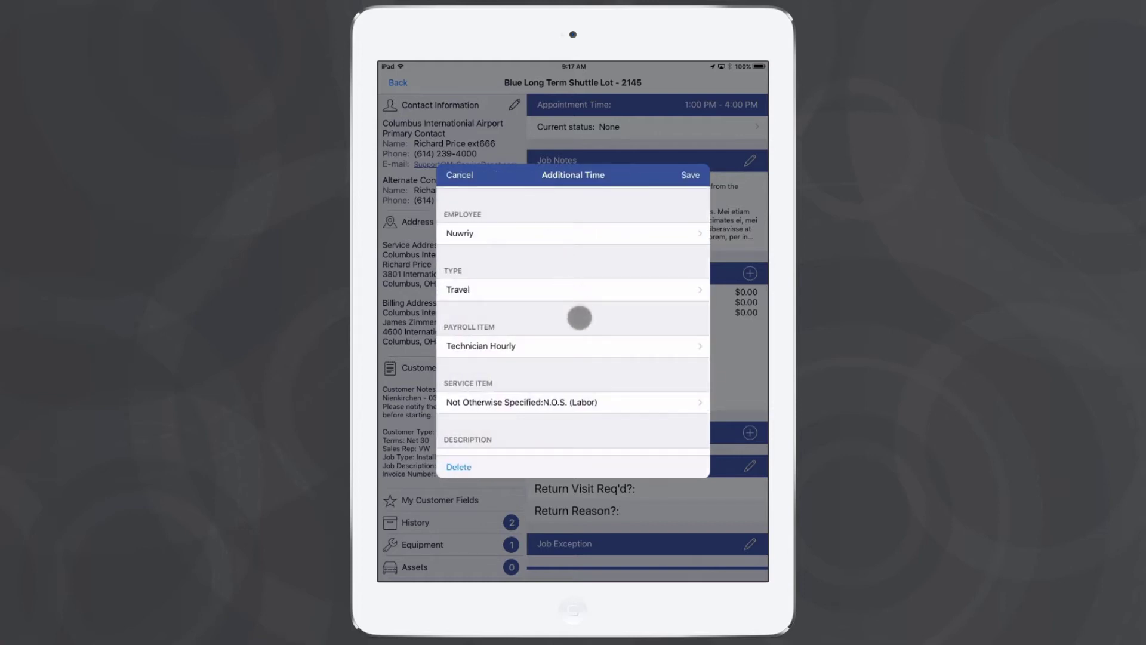
{"action": "scroll", "coordinate": [578, 298], "scroll_direction": "up", "scroll_amount": 3}
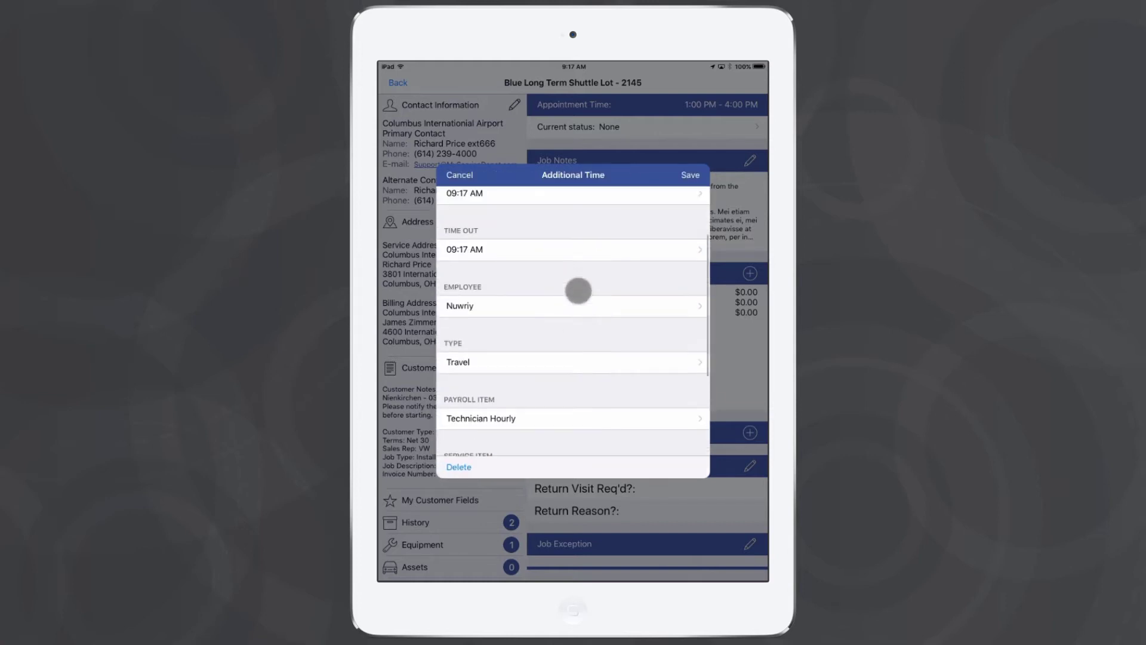
{"action": "left_click", "coordinate": [557, 259]}
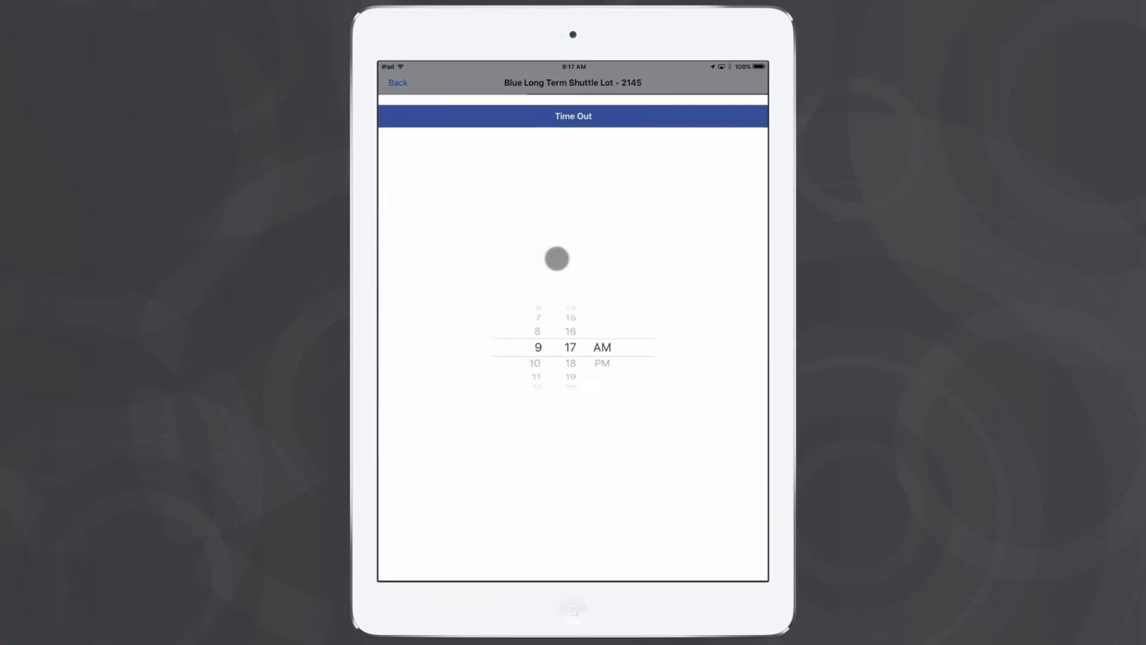
{"action": "scroll", "coordinate": [558, 257], "scroll_direction": "down", "scroll_amount": 5}
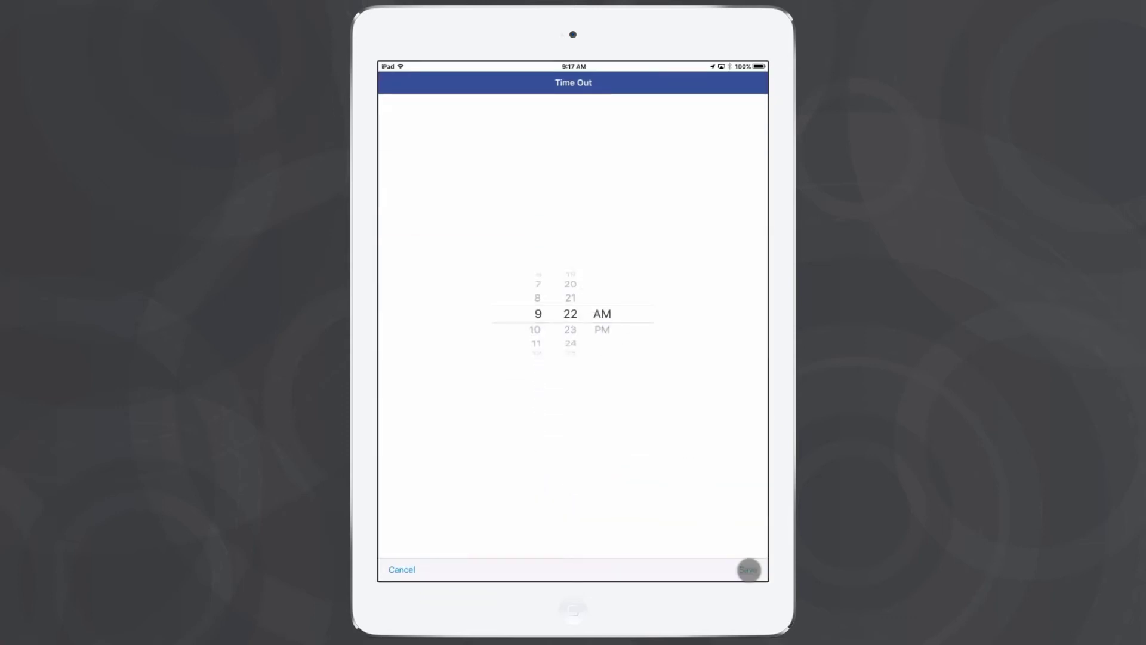
{"action": "left_click", "coordinate": [748, 569]}
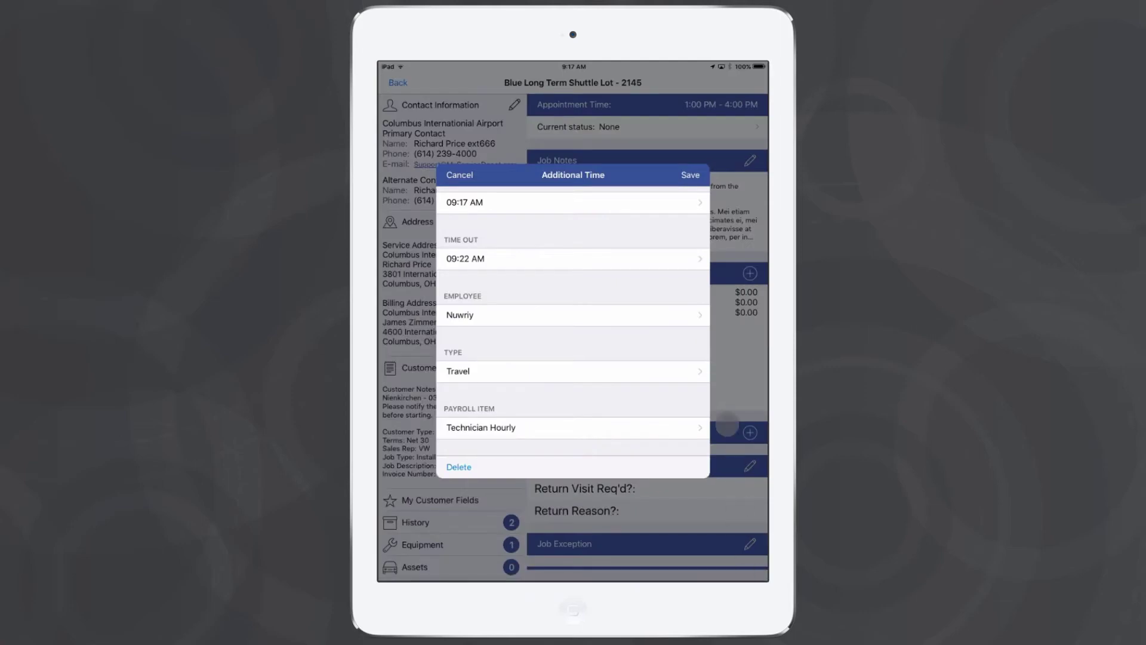
{"action": "left_click", "coordinate": [690, 174]}
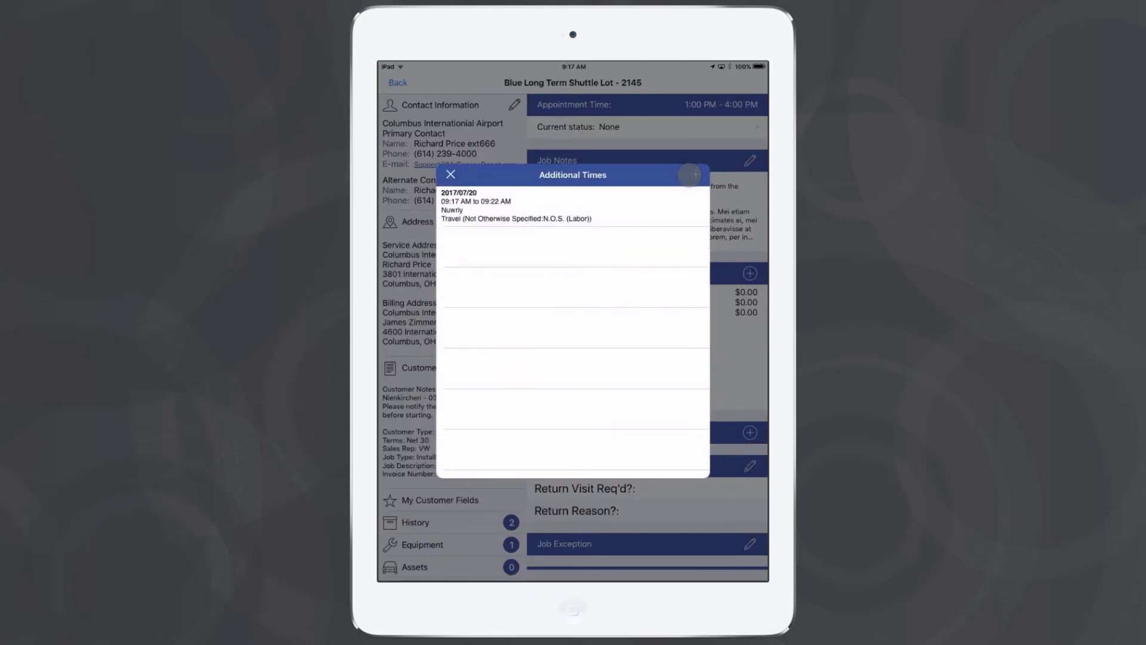
Add a second additional time entry with a time out of 9:27 AM.
{"action": "left_click", "coordinate": [690, 175]}
{"action": "left_click_drag", "start_coordinate": [598, 253], "coordinate": [593, 225]}
{"action": "left_click", "coordinate": [573, 312]}
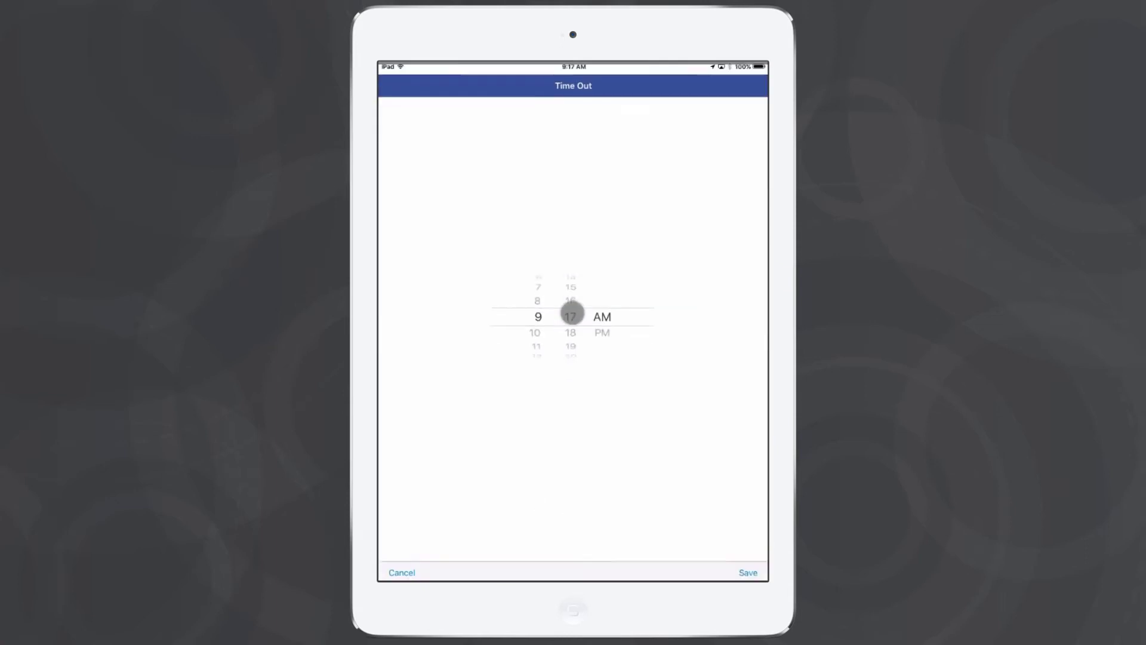
{"action": "scroll", "coordinate": [572, 312], "scroll_direction": "down", "scroll_amount": 5}
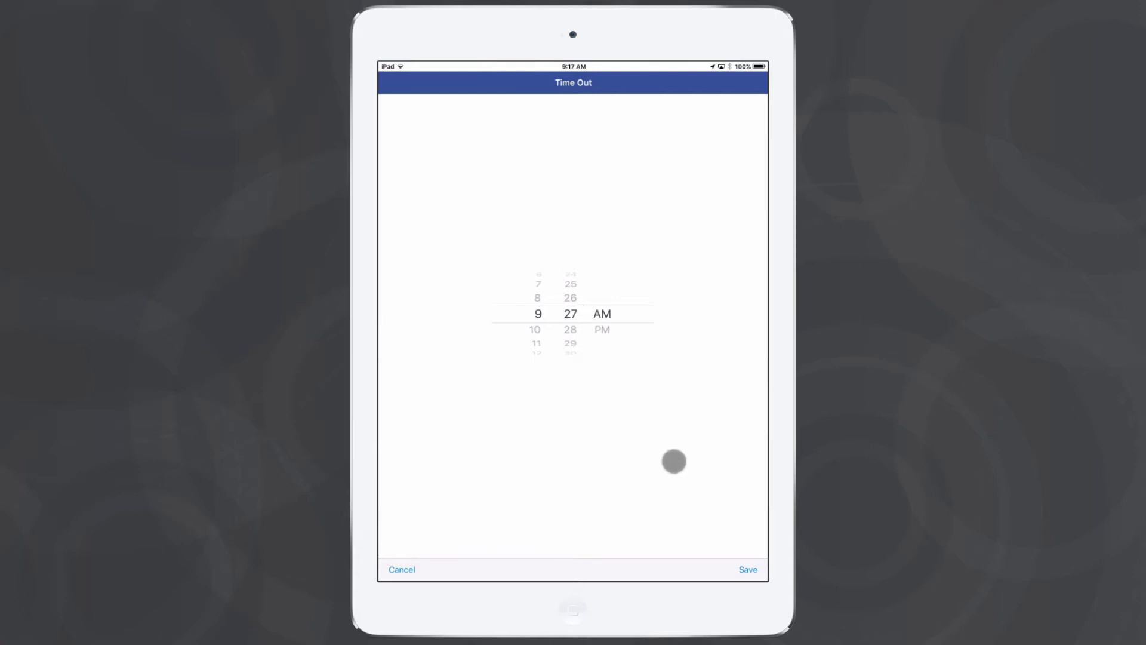
{"action": "left_click", "coordinate": [746, 568]}
Assign the second entry to the employee listed directly after Administrator, then save it and close the additional times list.
{"action": "left_click", "coordinate": [588, 367]}
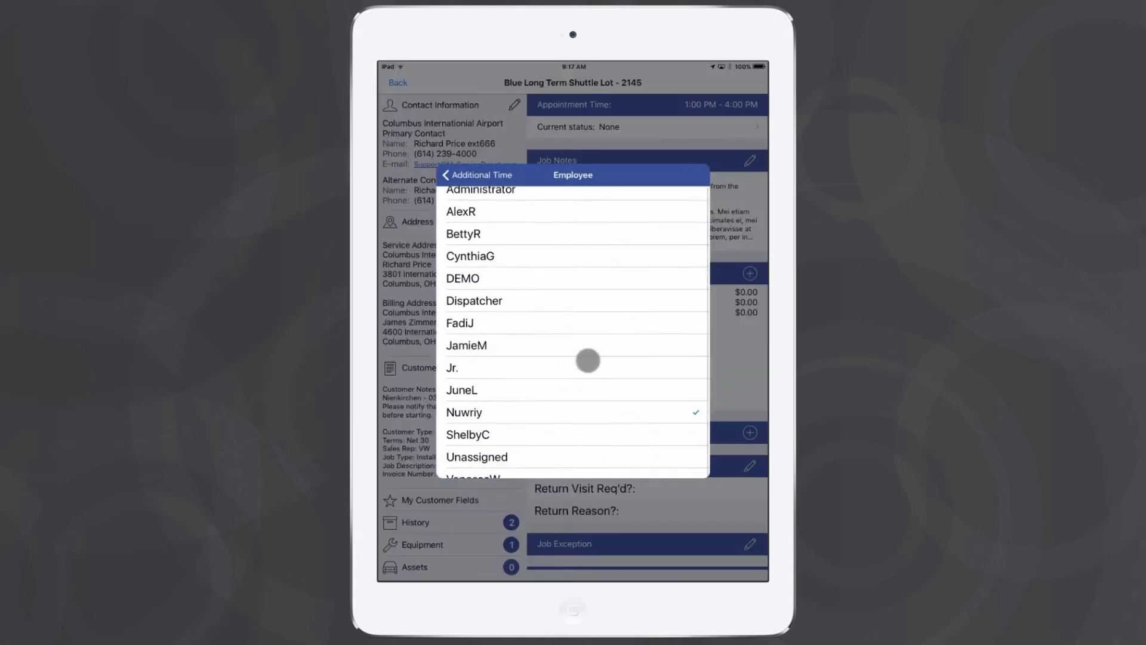
{"action": "left_click", "coordinate": [557, 197]}
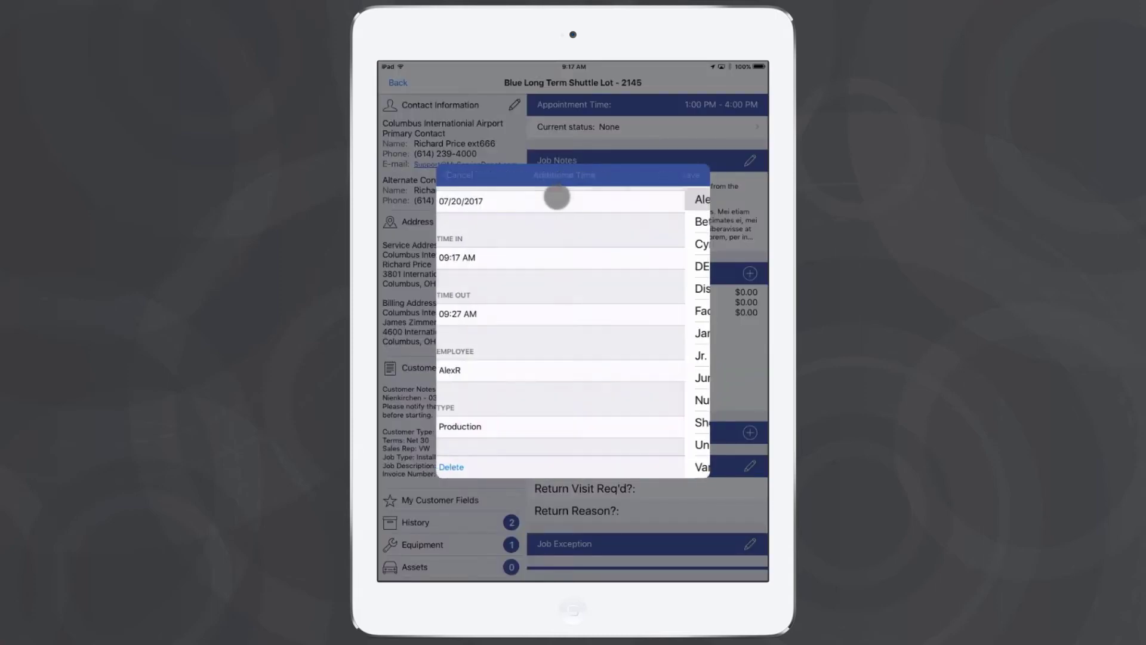
{"action": "scroll", "coordinate": [589, 268], "scroll_direction": "down", "scroll_amount": 2}
{"action": "scroll", "coordinate": [590, 268], "scroll_direction": "down", "scroll_amount": 2}
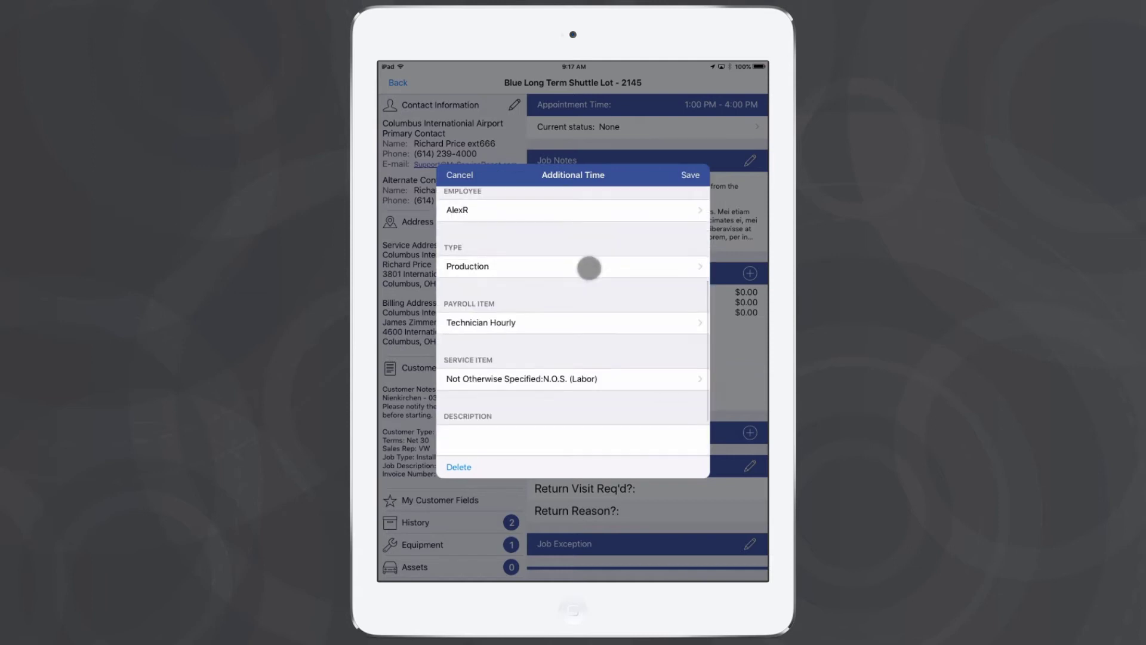
{"action": "left_click", "coordinate": [691, 175]}
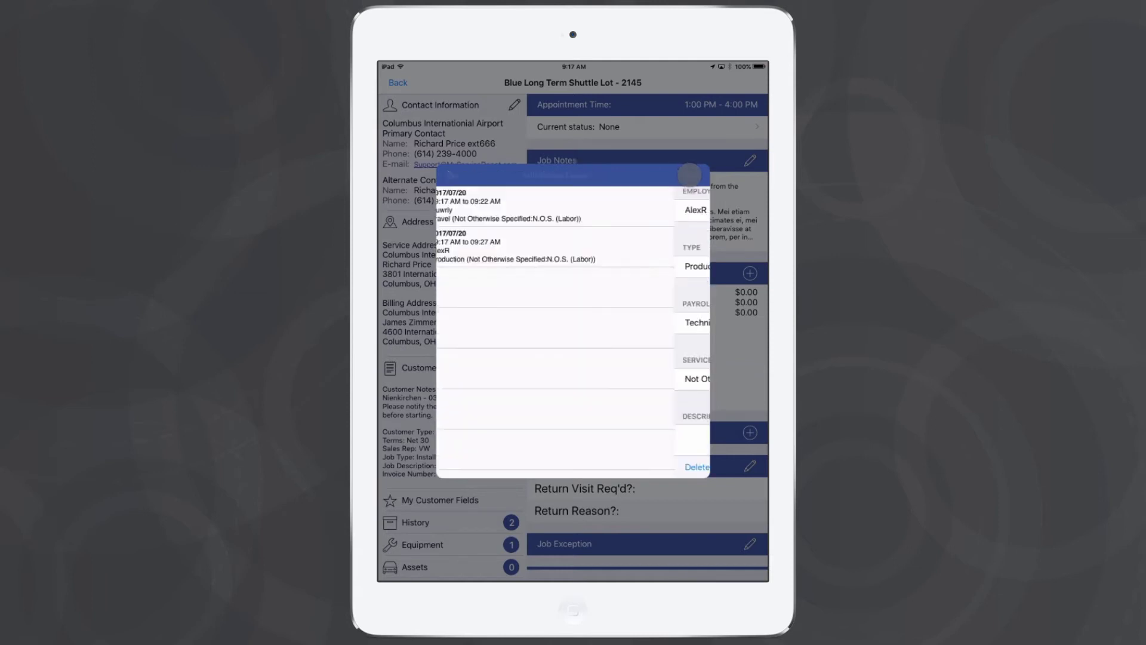
{"action": "left_click", "coordinate": [449, 173]}
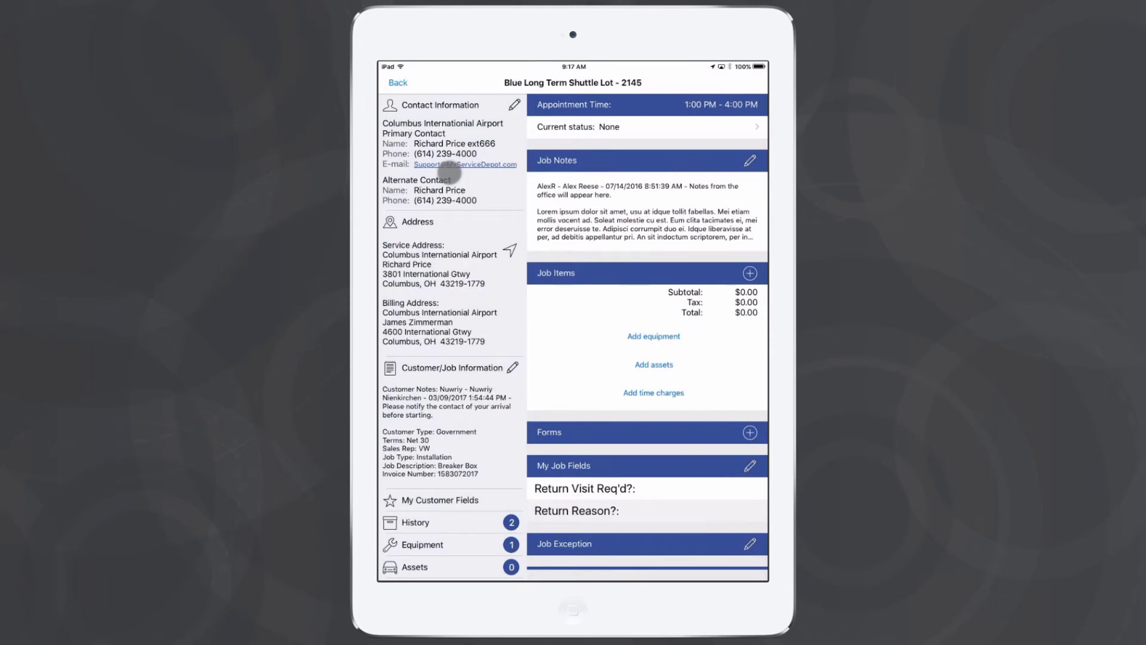
Start the job from its current status and mark it as Job complete.
{"action": "left_click", "coordinate": [663, 126]}
{"action": "left_click", "coordinate": [654, 350]}
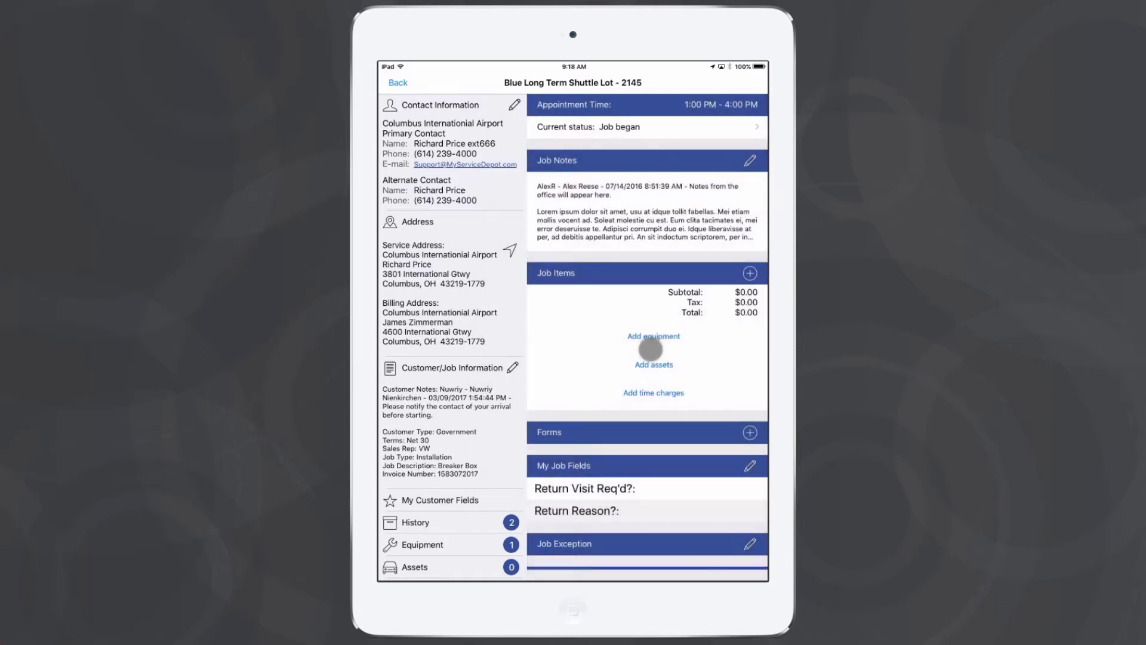
{"action": "scroll", "coordinate": [650, 350], "scroll_direction": "down", "scroll_amount": 5}
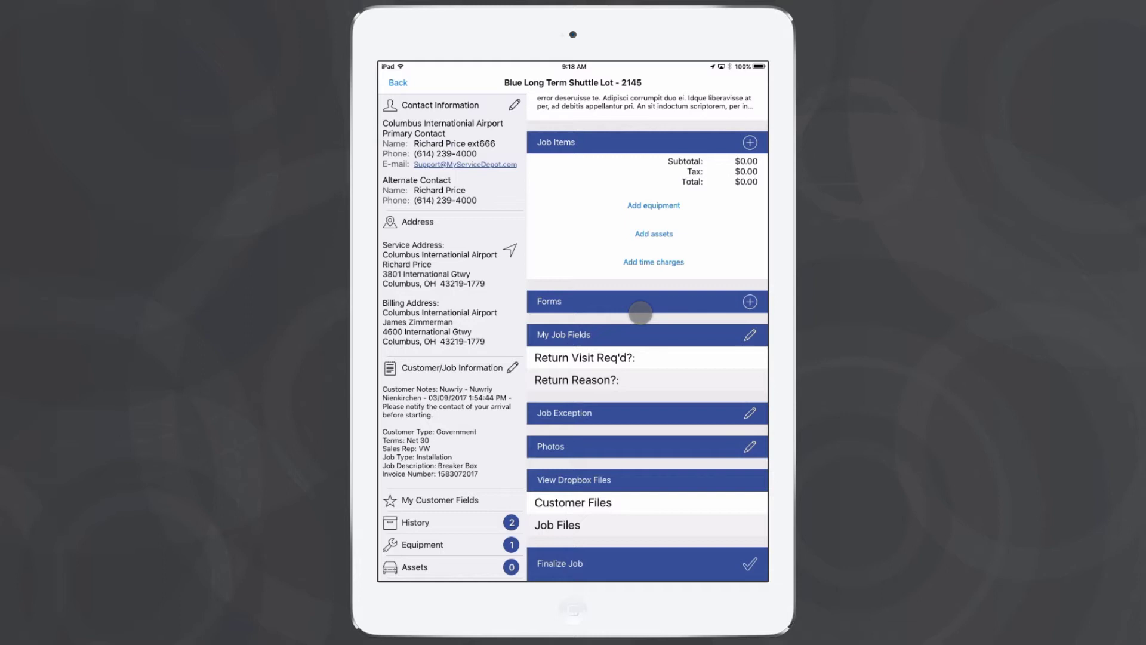
{"action": "scroll", "coordinate": [698, 287], "scroll_direction": "up", "scroll_amount": 2}
{"action": "scroll", "coordinate": [707, 304], "scroll_direction": "up", "scroll_amount": 3}
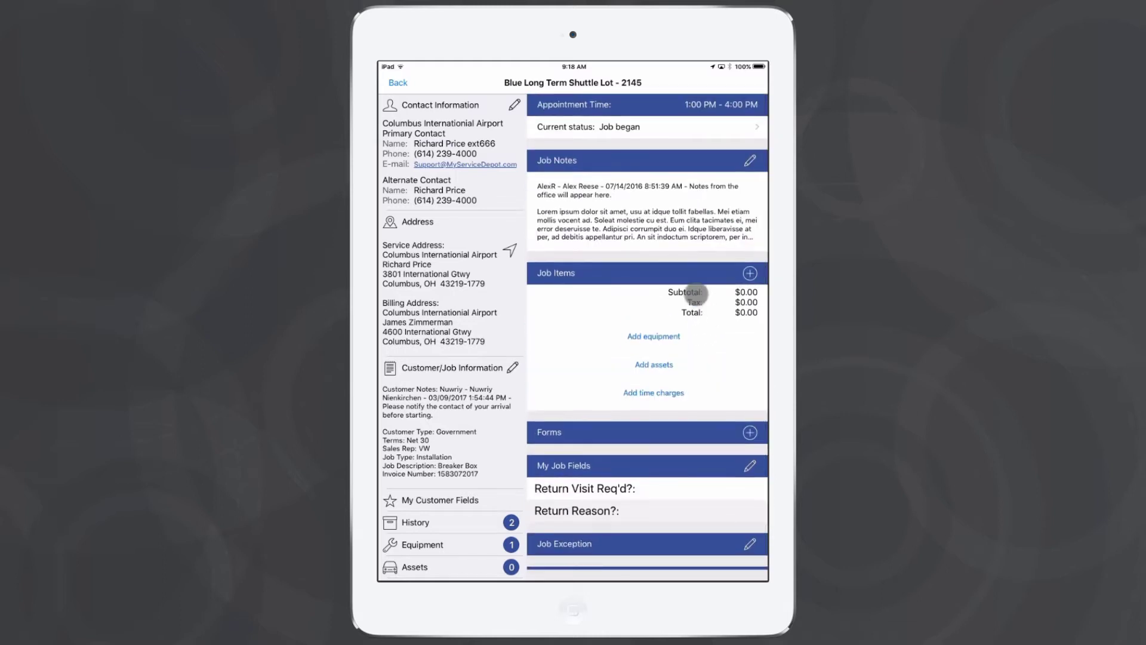
{"action": "left_click", "coordinate": [661, 126]}
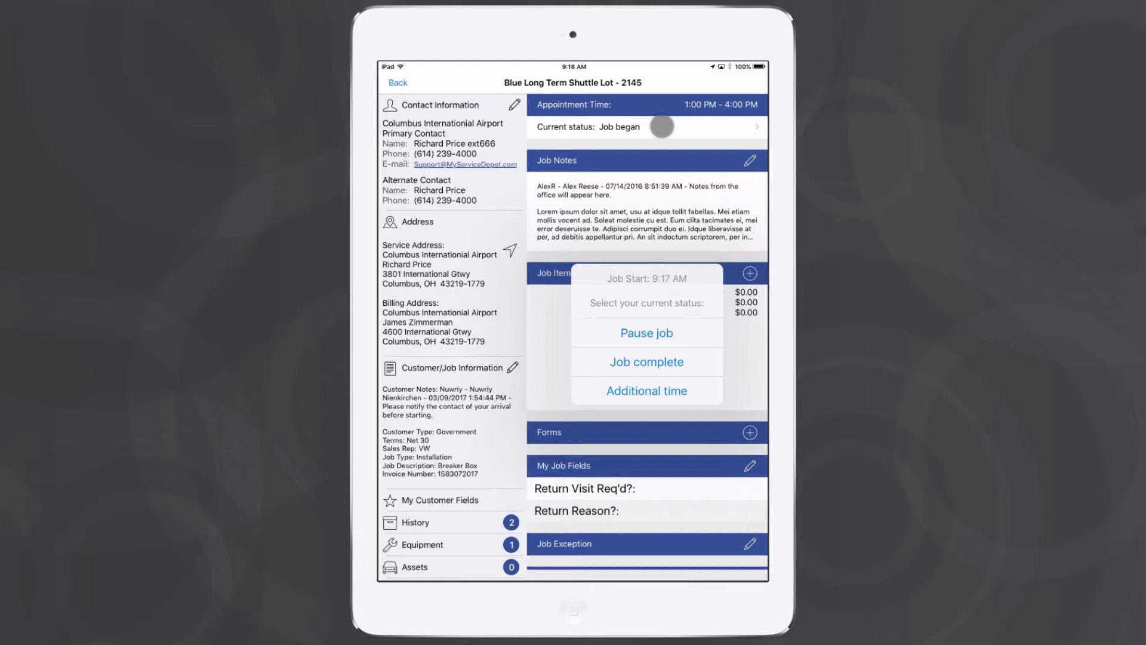
{"action": "left_click", "coordinate": [644, 362]}
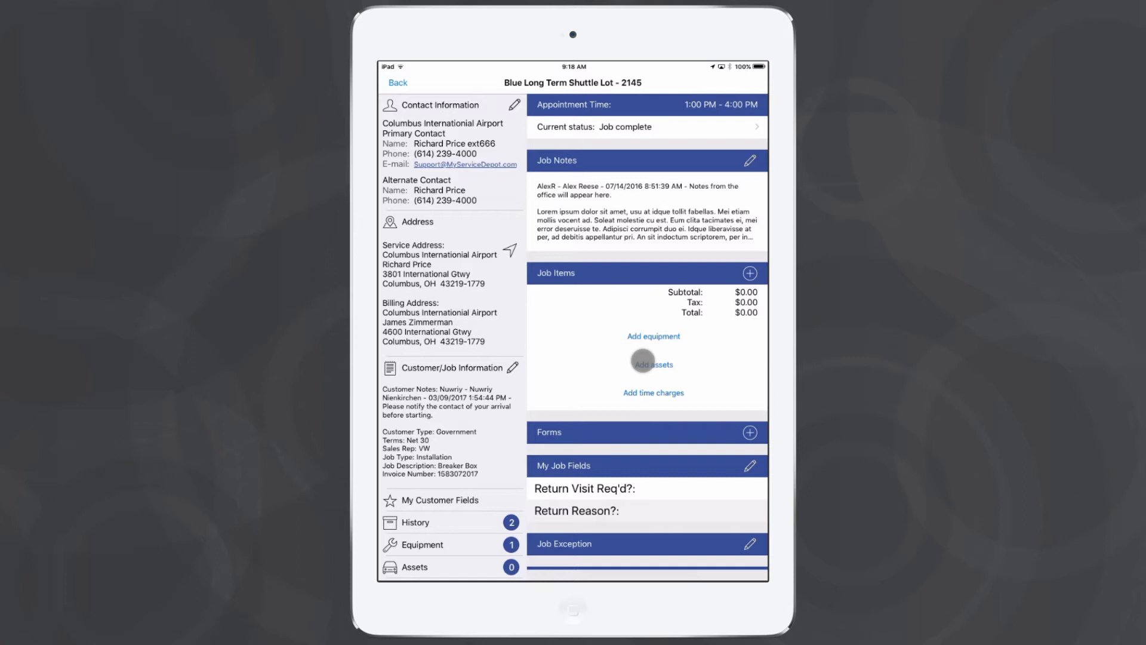
Add all three recorded times to the job items as time charges, with Combine by Service Item turned on.
{"action": "scroll", "coordinate": [643, 361], "scroll_direction": "down", "scroll_amount": 4}
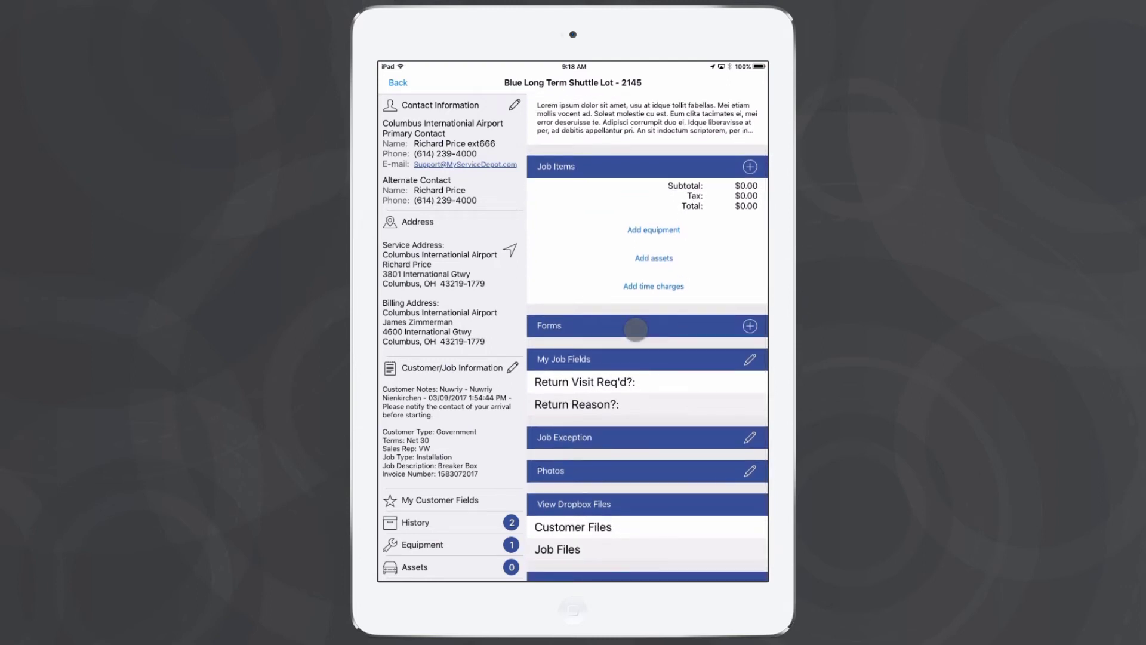
{"action": "left_click", "coordinate": [655, 287]}
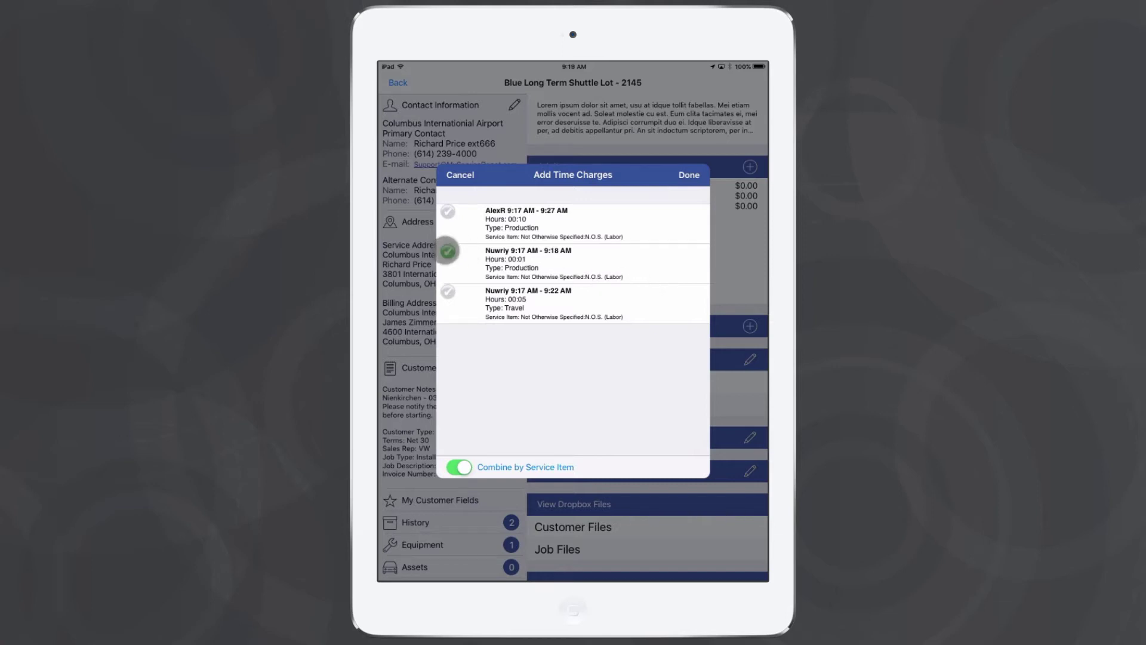
{"action": "left_click", "coordinate": [447, 251]}
{"action": "left_click", "coordinate": [448, 292]}
{"action": "left_click", "coordinate": [448, 212]}
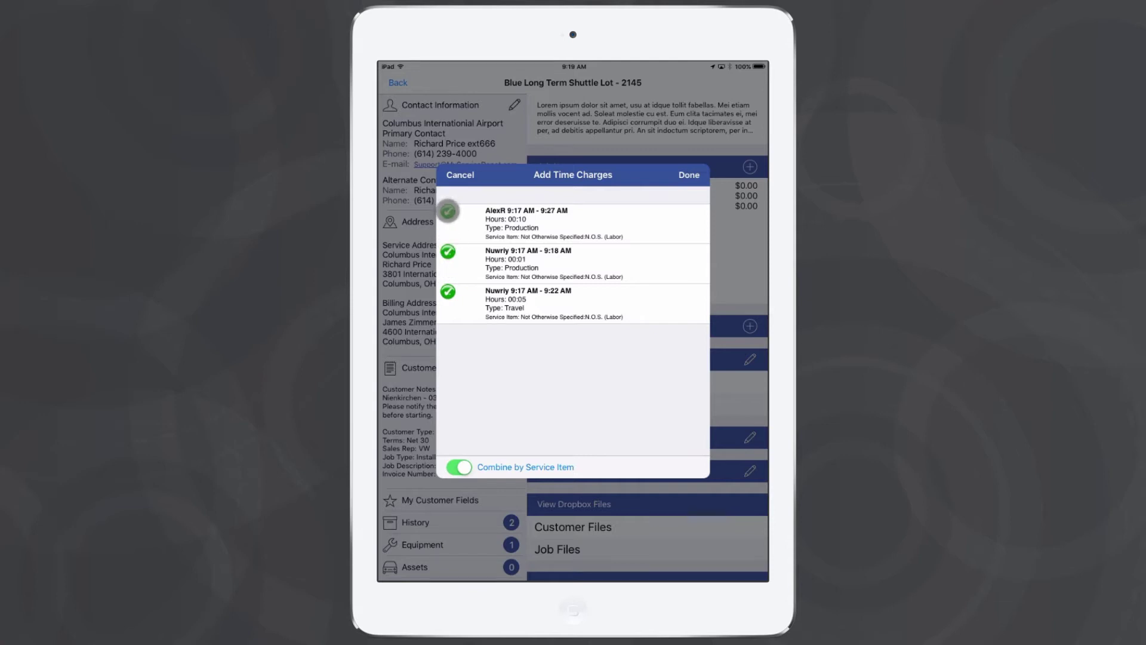
{"action": "left_click_drag", "start_coordinate": [509, 242], "coordinate": [532, 230]}
{"action": "left_click", "coordinate": [459, 467]}
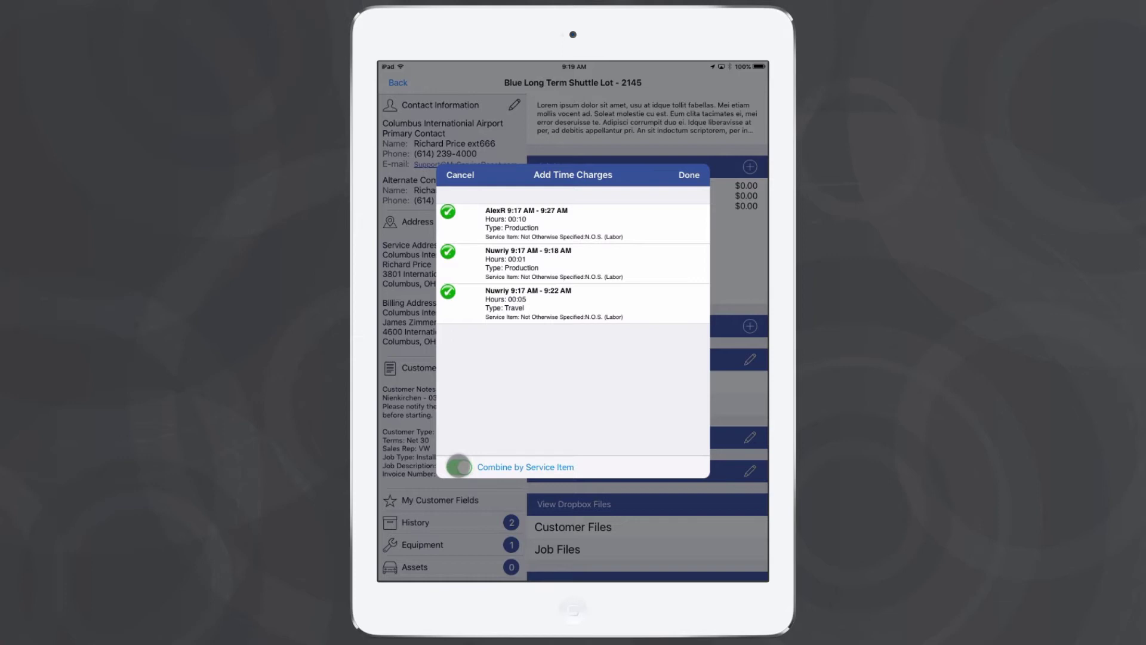
{"action": "left_click", "coordinate": [459, 467]}
{"action": "left_click", "coordinate": [458, 466]}
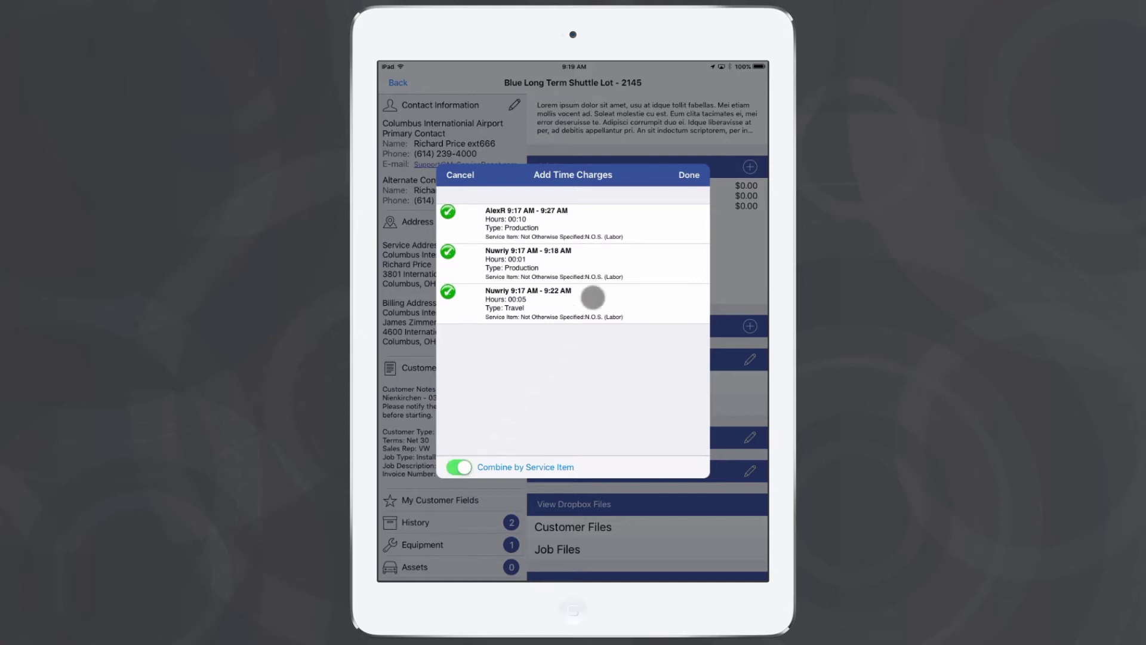
{"action": "left_click", "coordinate": [691, 174]}
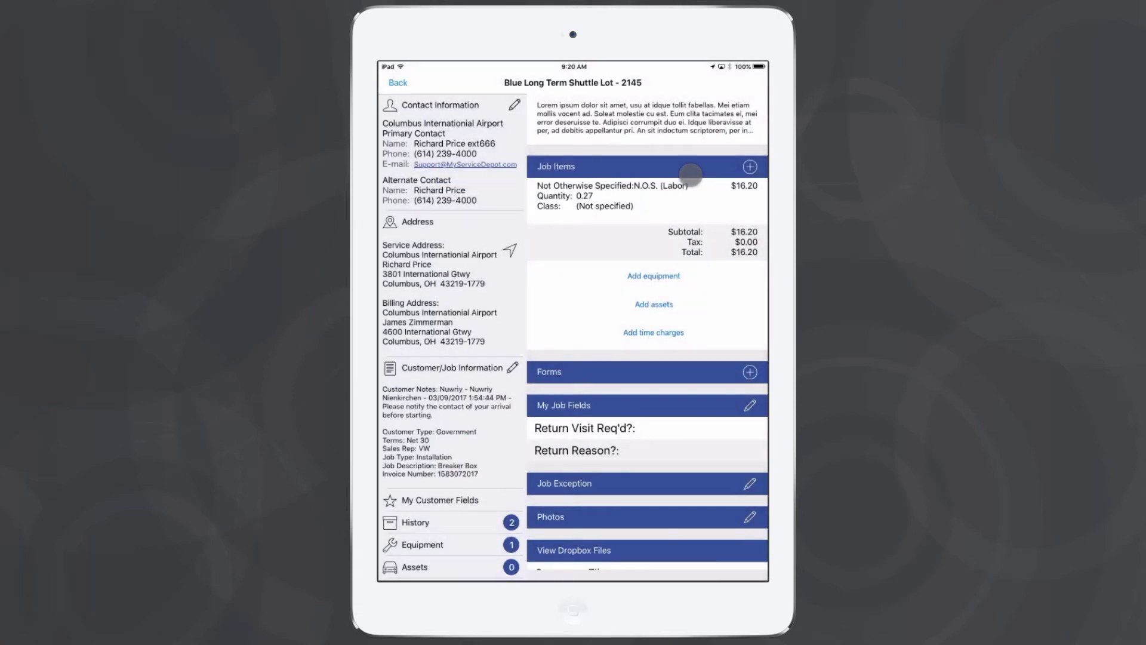
Open the Not Otherwise Specified:N.O.S. (Labor) job item and review its quantity, rate, amount and tax.
{"action": "left_click", "coordinate": [677, 192]}
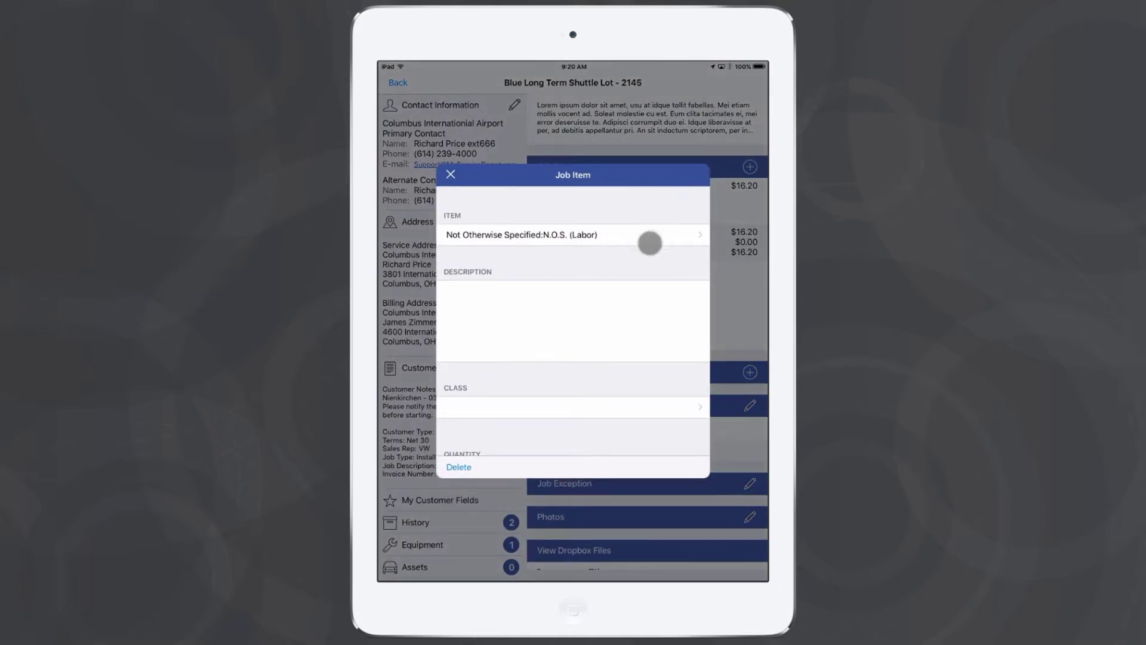
{"action": "scroll", "coordinate": [638, 264], "scroll_direction": "down", "scroll_amount": 5}
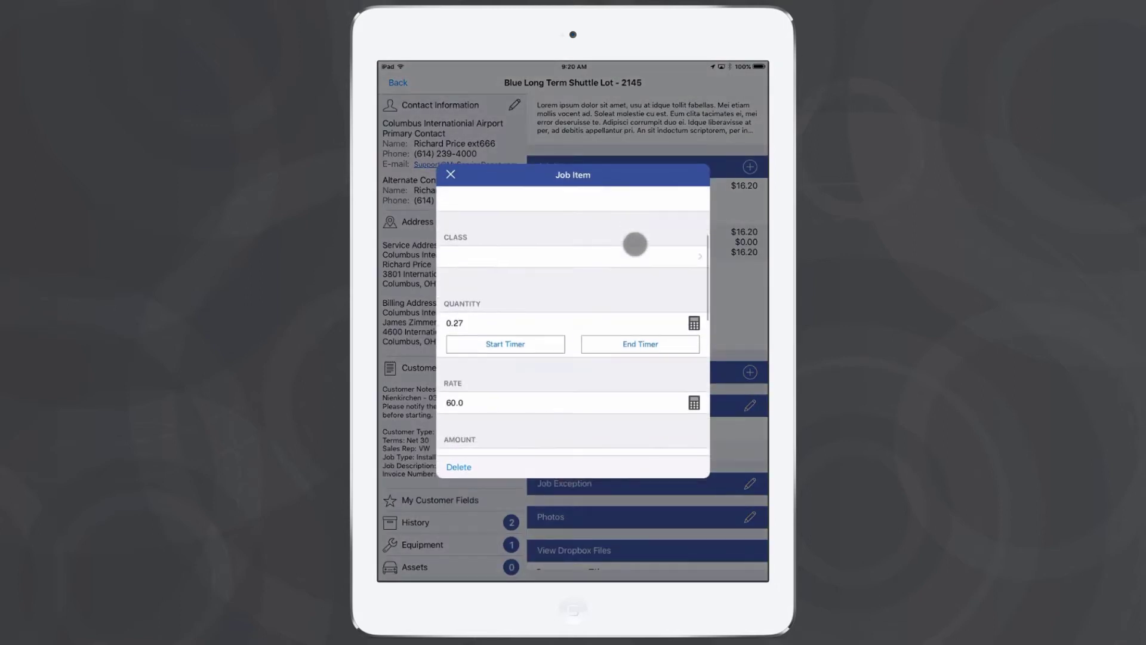
{"action": "scroll", "coordinate": [636, 244], "scroll_direction": "down", "scroll_amount": 4}
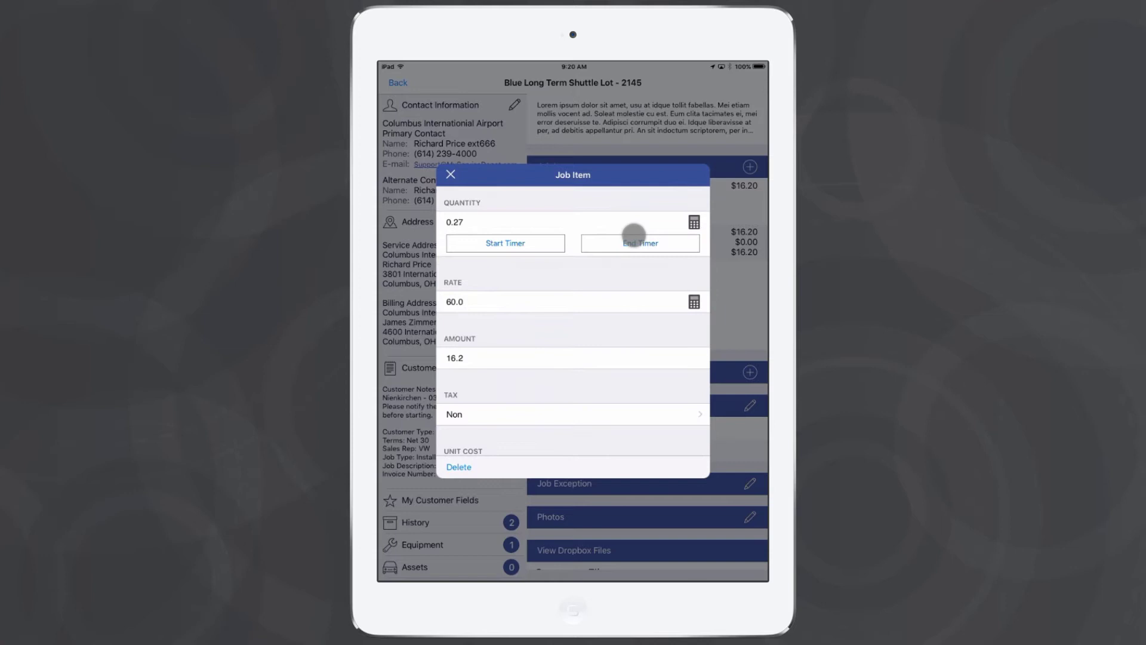
Close the labor job item and finalize the job.
{"action": "left_click", "coordinate": [451, 174]}
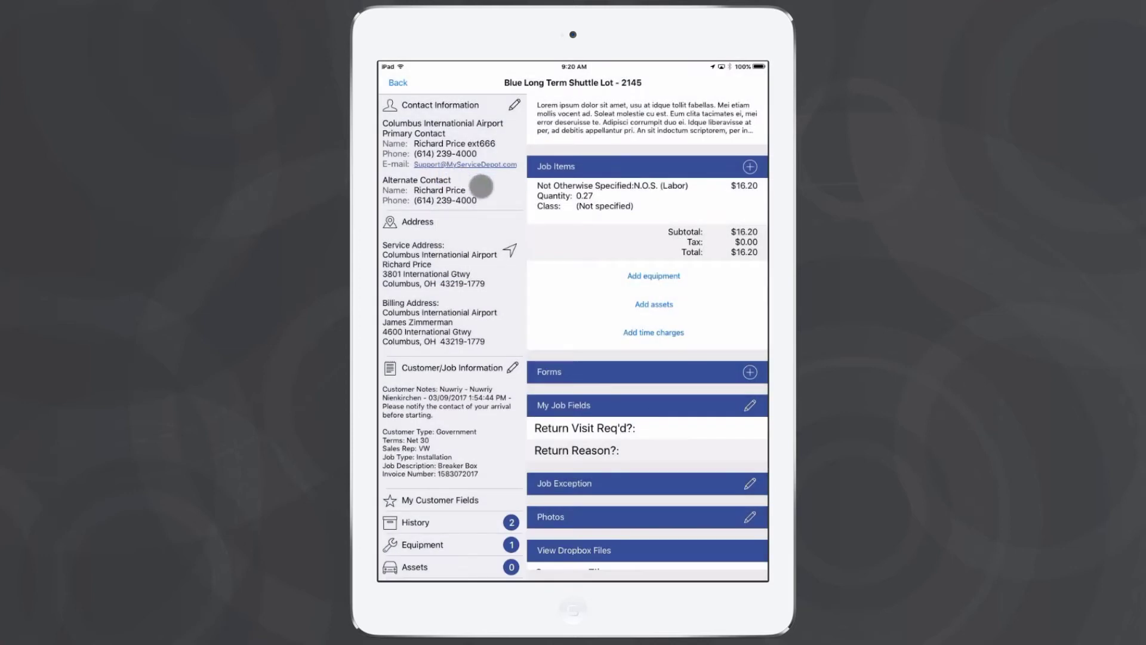
{"action": "scroll", "coordinate": [597, 227], "scroll_direction": "down", "scroll_amount": 4}
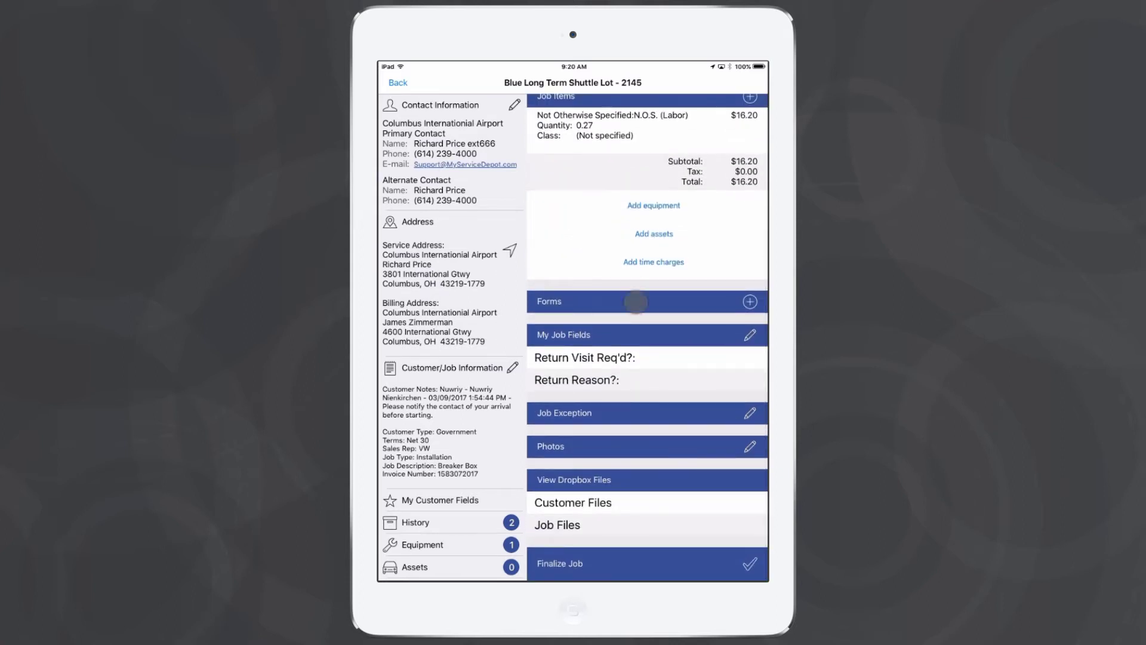
{"action": "left_click", "coordinate": [750, 562]}
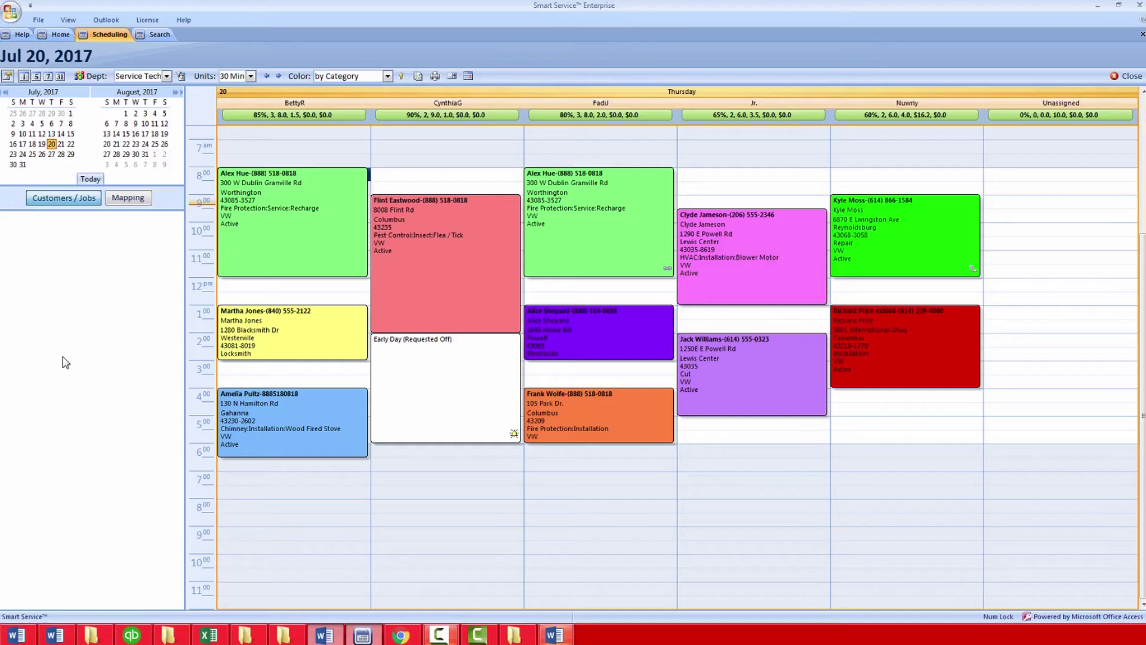
Switch to Smart Service on the desktop, open the scheduled Blue Long Term Shuttle Lot job and unlock its job items for editing.
{"action": "left_click", "coordinate": [911, 341]}
{"action": "double_click", "coordinate": [910, 339]}
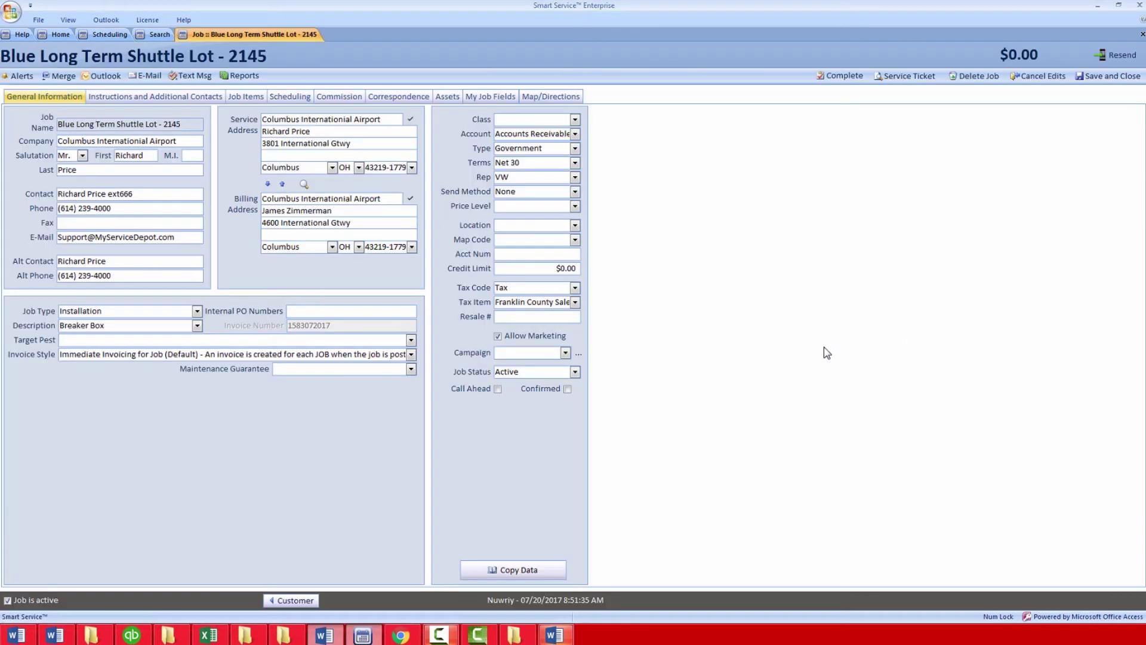
{"action": "left_click", "coordinate": [244, 96]}
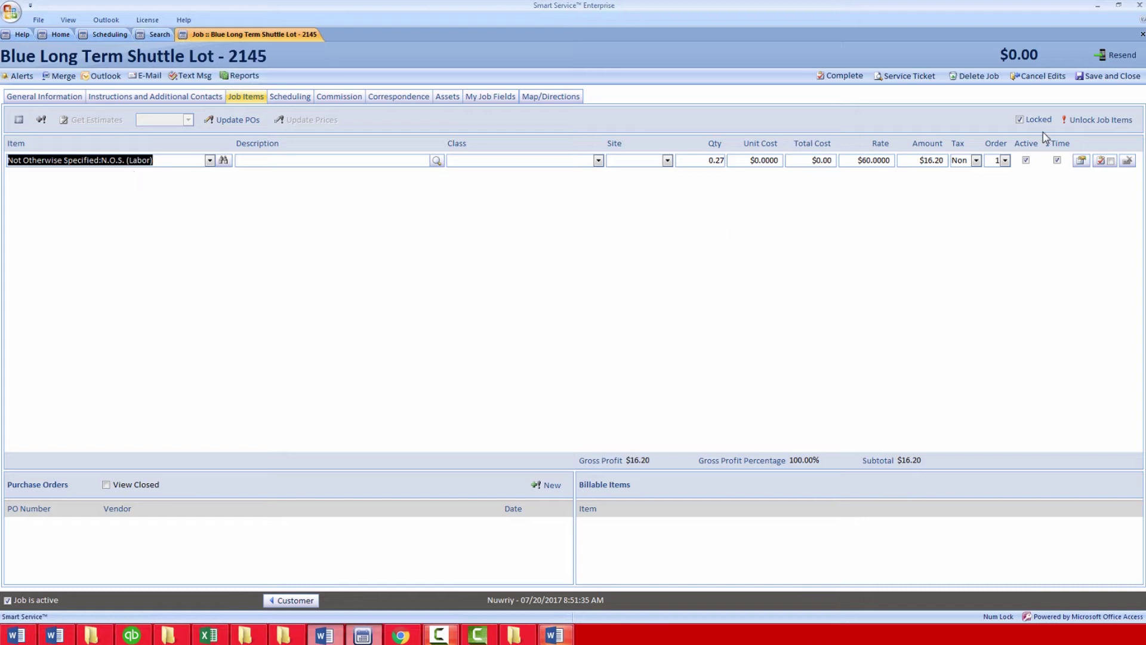
{"action": "left_click", "coordinate": [1114, 123]}
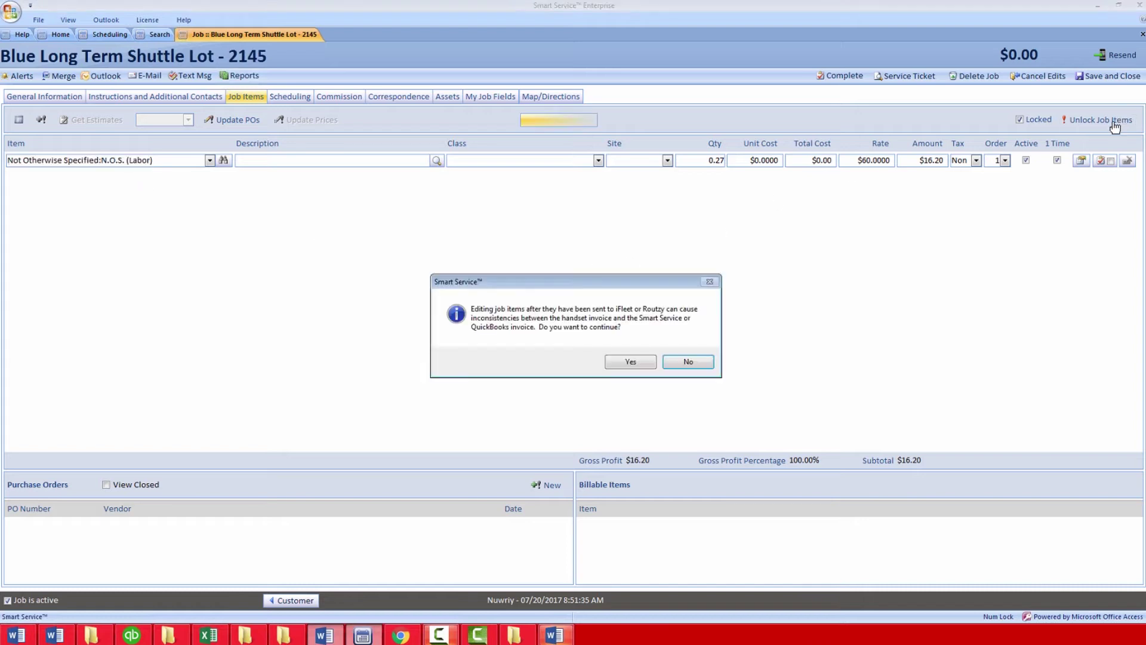
{"action": "left_click", "coordinate": [630, 367]}
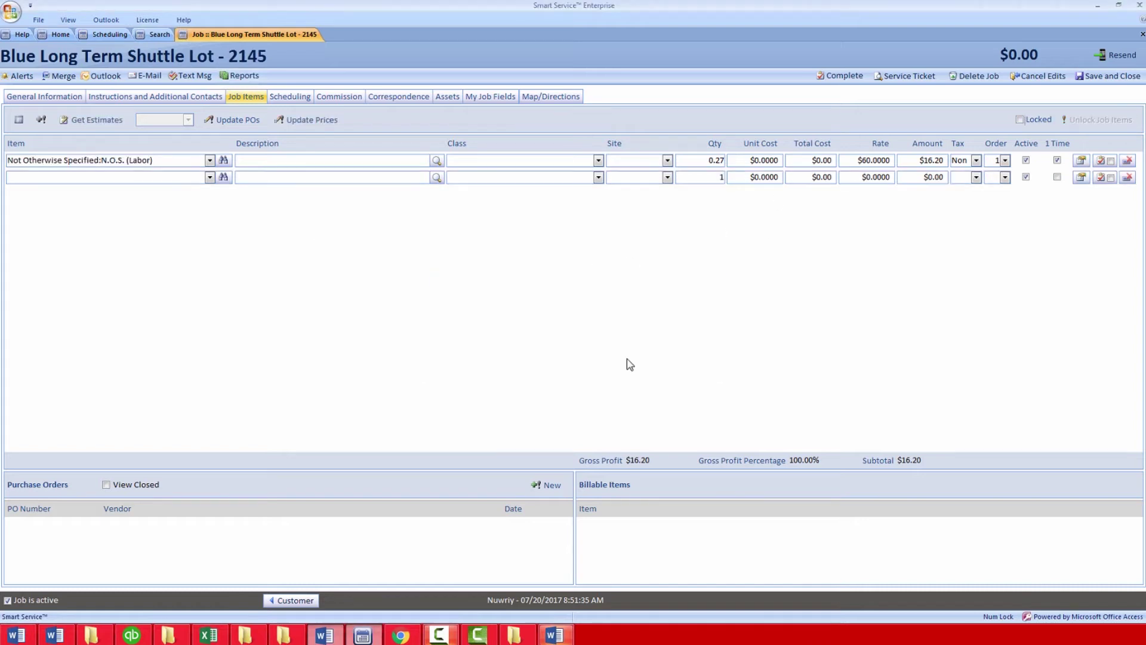
Try to add the billed 00:10 Production entry as a time charge, and leave the Add Time Charges dialog without saving.
{"action": "left_click", "coordinate": [41, 123]}
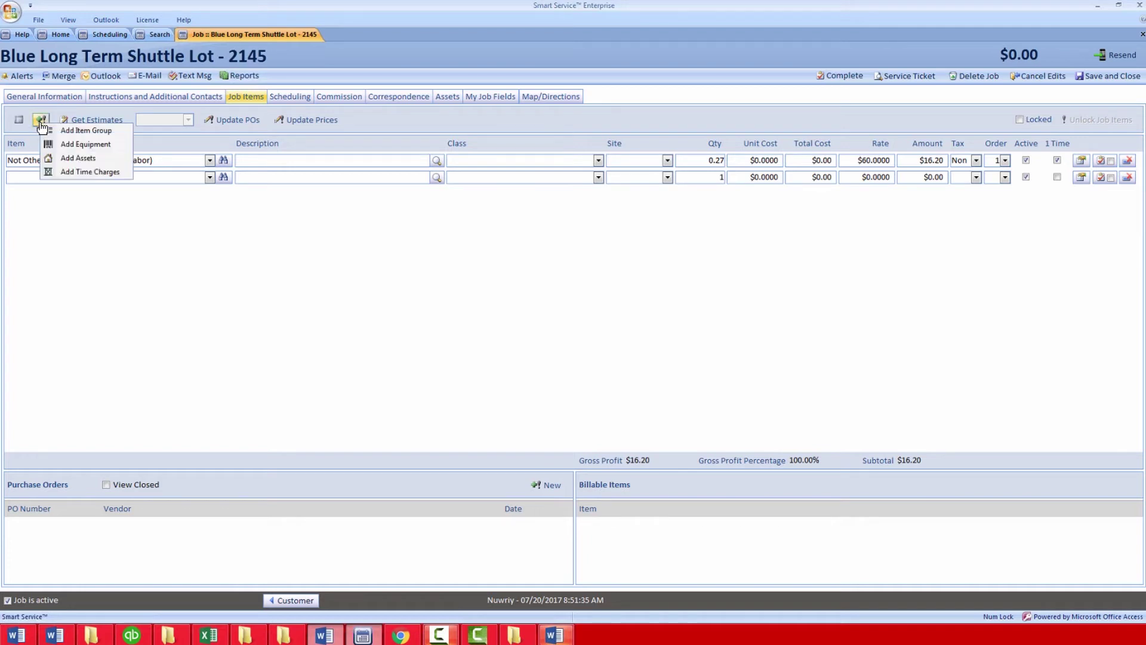
{"action": "left_click", "coordinate": [79, 173]}
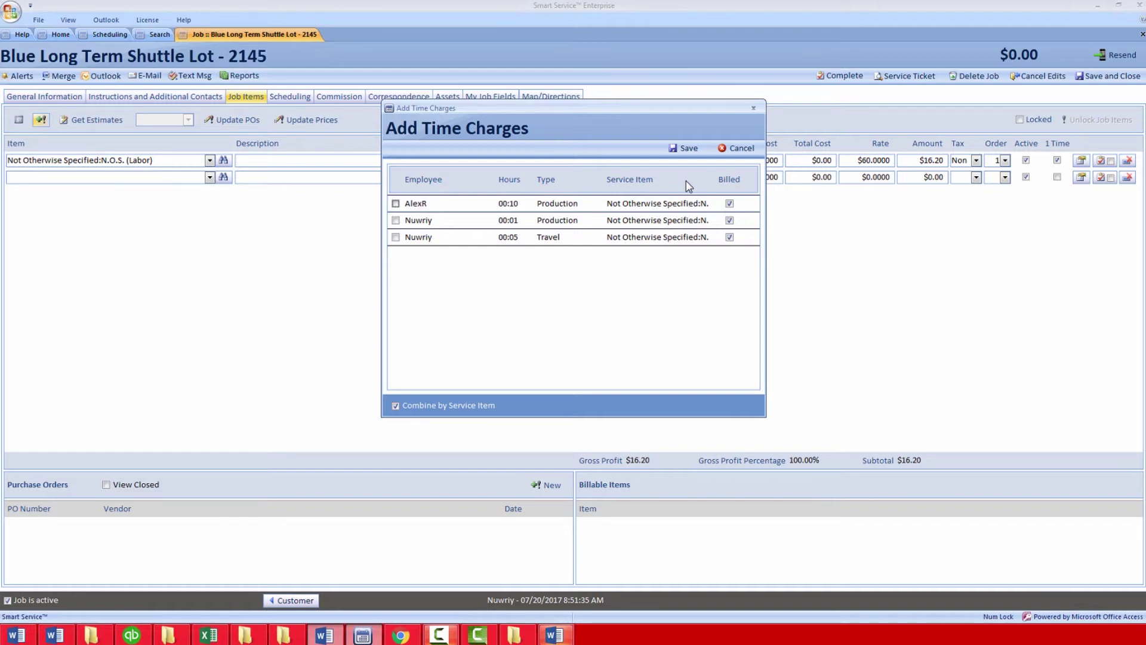
{"action": "left_click", "coordinate": [395, 204]}
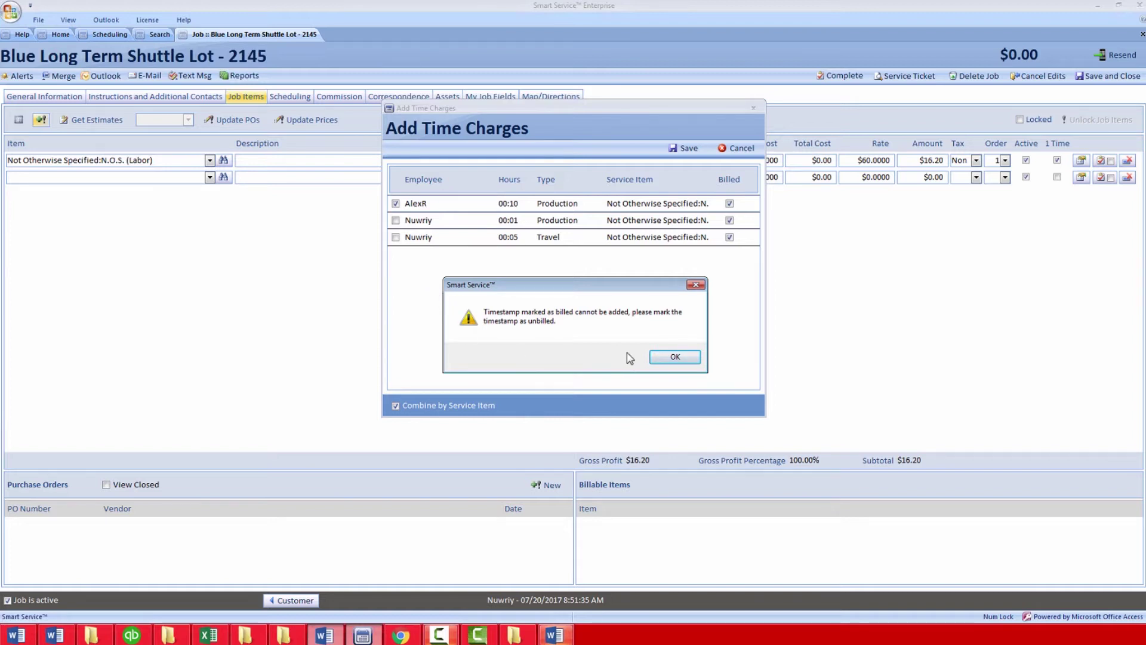
{"action": "left_click", "coordinate": [670, 358]}
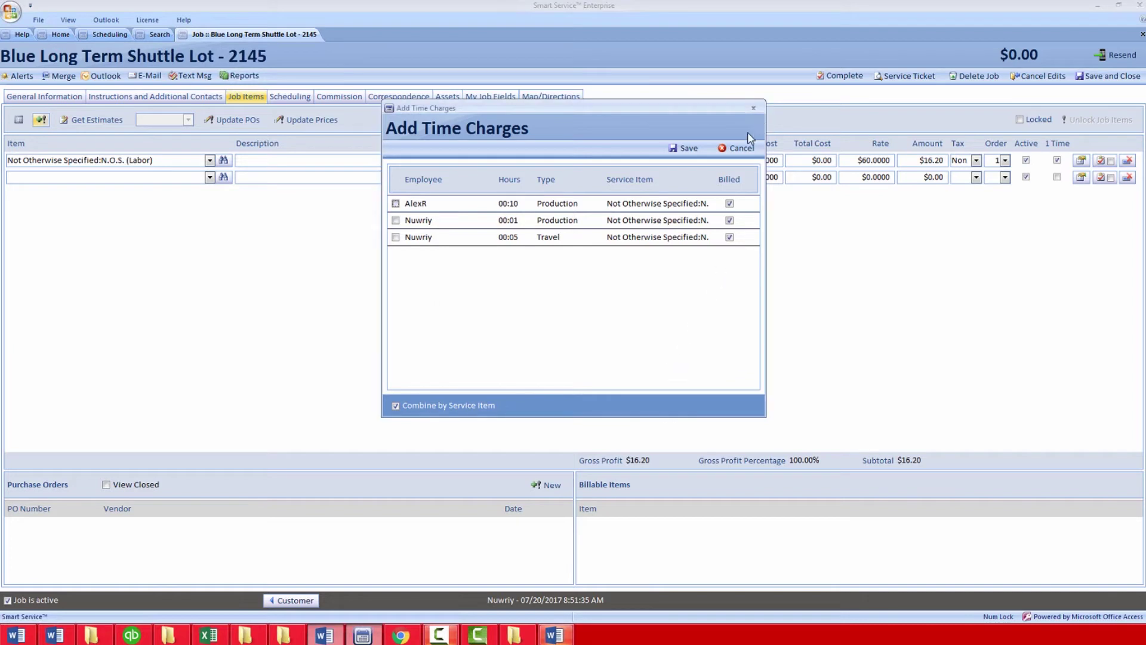
{"action": "left_click", "coordinate": [741, 150]}
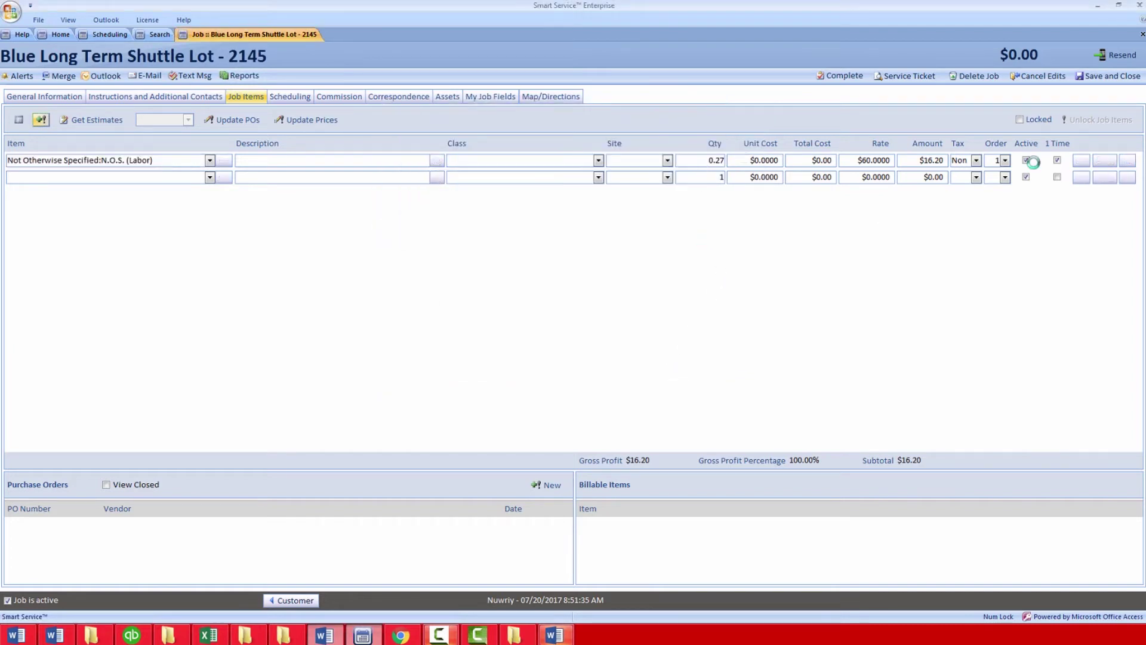
Delete the Not Otherwise Specified:N.O.S. (Labor) job item and mark all three time entries as unbilled in Add Time Charges.
{"action": "left_click", "coordinate": [1128, 161]}
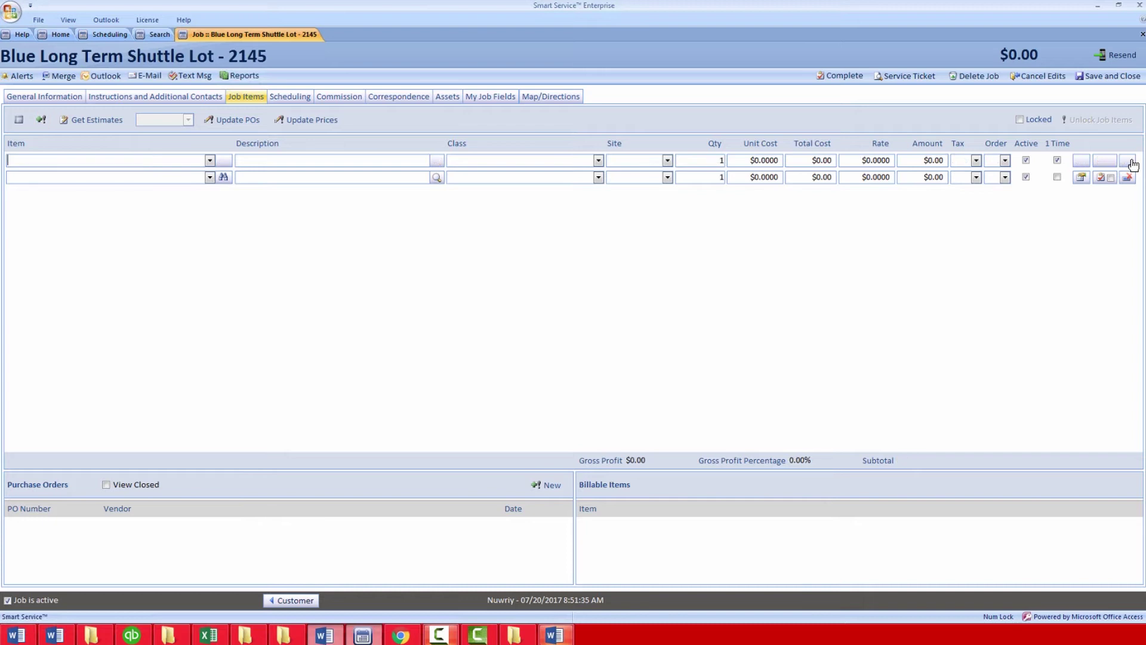
{"action": "left_click", "coordinate": [46, 119]}
{"action": "left_click", "coordinate": [70, 167]}
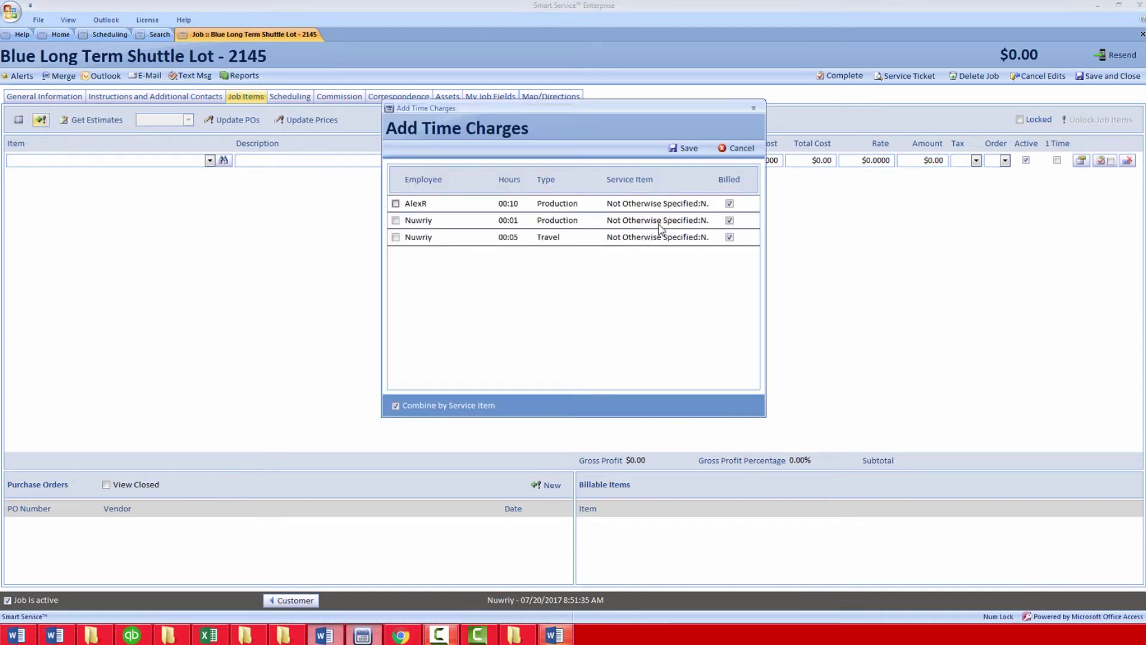
{"action": "left_click", "coordinate": [730, 203]}
{"action": "left_click", "coordinate": [729, 220]}
{"action": "left_click", "coordinate": [729, 237]}
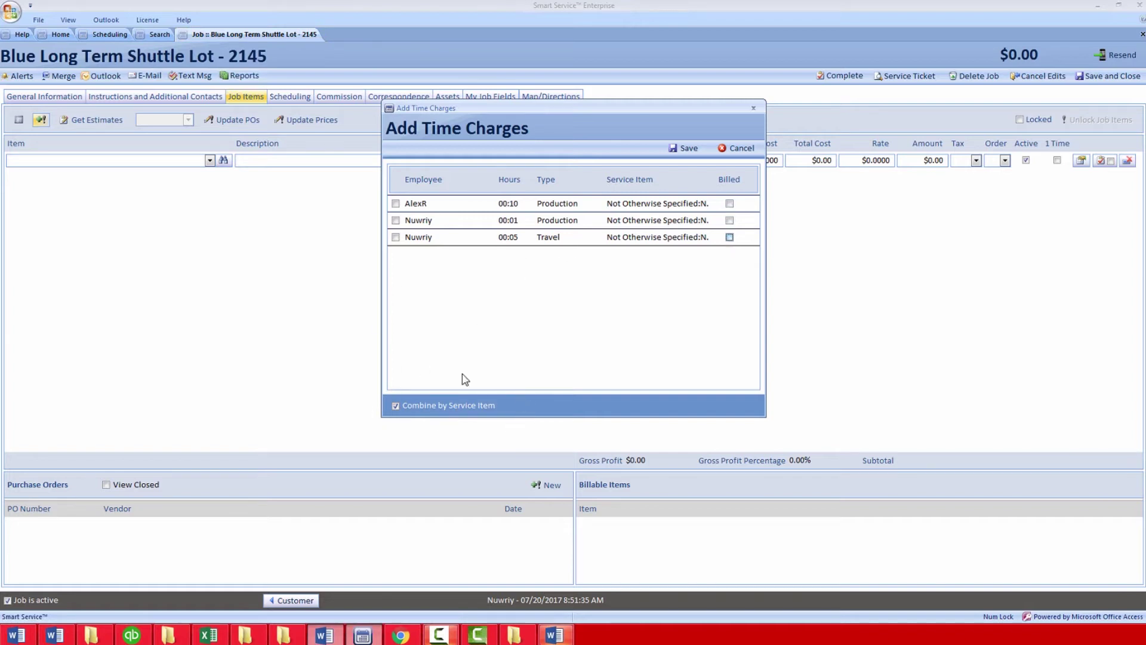
Select all three time entries and save them as time charges, keeping Combine by Service Item on.
{"action": "left_click", "coordinate": [395, 237]}
{"action": "left_click", "coordinate": [395, 220]}
{"action": "left_click", "coordinate": [396, 203]}
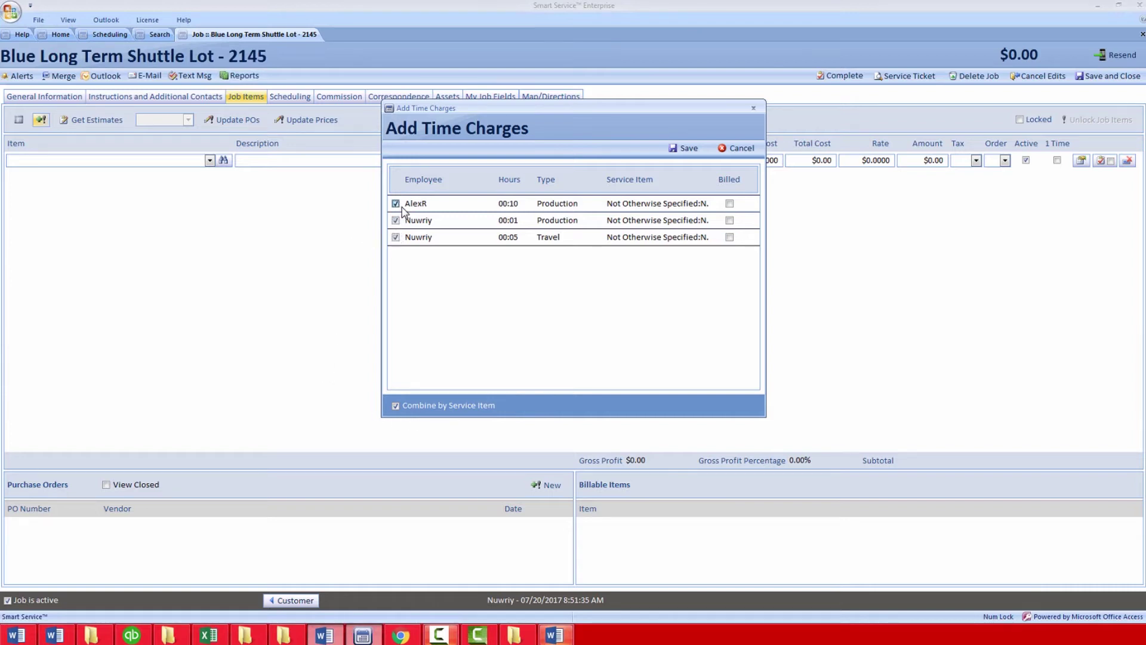
{"action": "left_click", "coordinate": [679, 151]}
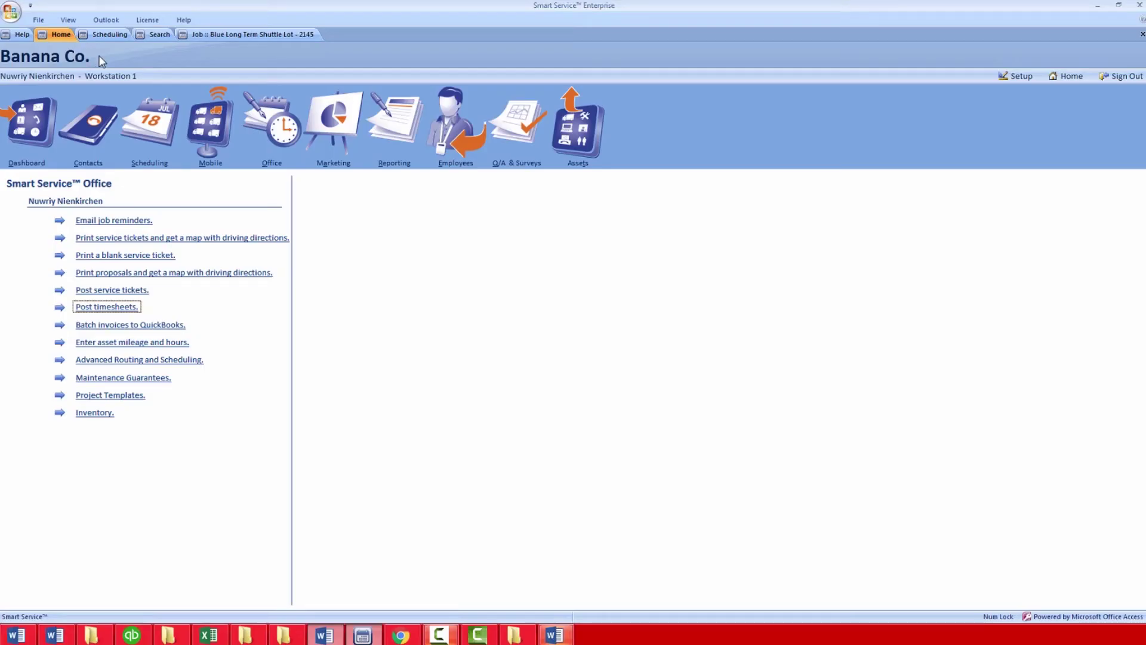
Open Post Timesheets from the Office tasks and look through the employee filter choices, keeping All.
{"action": "left_click", "coordinate": [268, 130]}
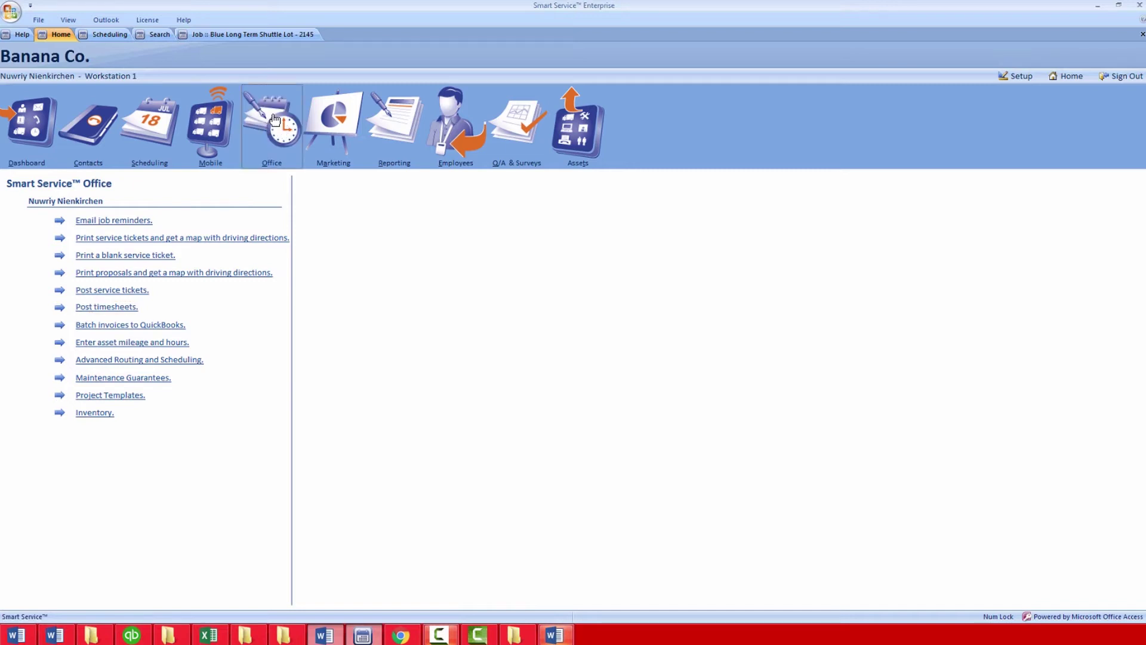
{"action": "left_click", "coordinate": [115, 316]}
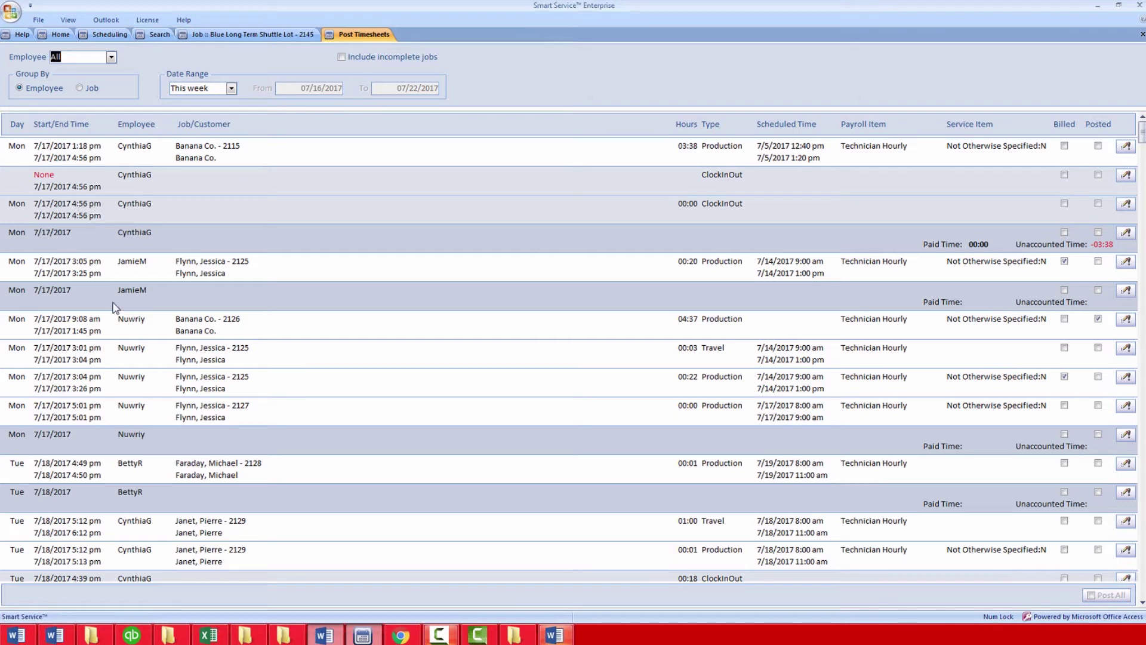
{"action": "left_click", "coordinate": [111, 58]}
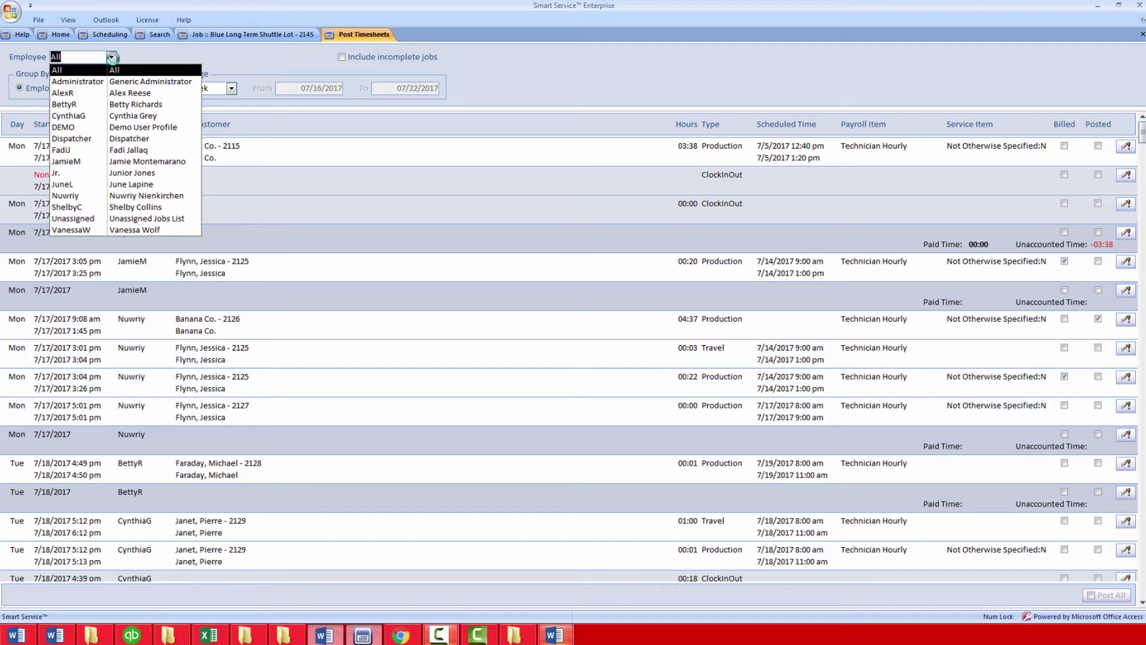
{"action": "left_click", "coordinate": [111, 58]}
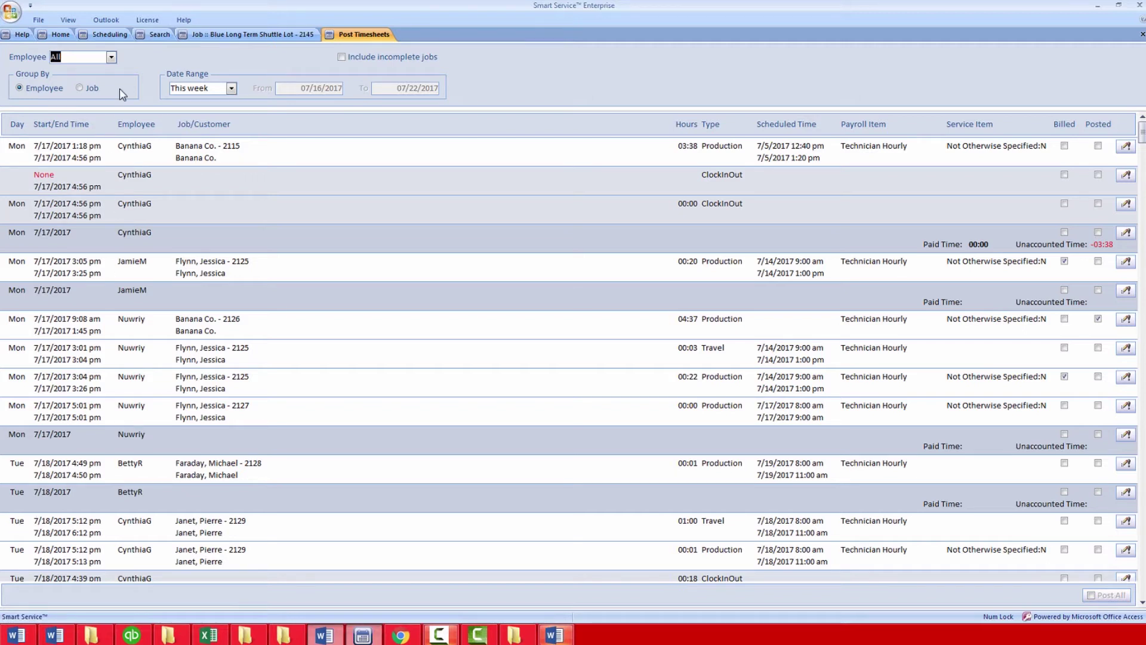
Group the timesheets by job and set the date range to Today.
{"action": "left_click", "coordinate": [80, 88]}
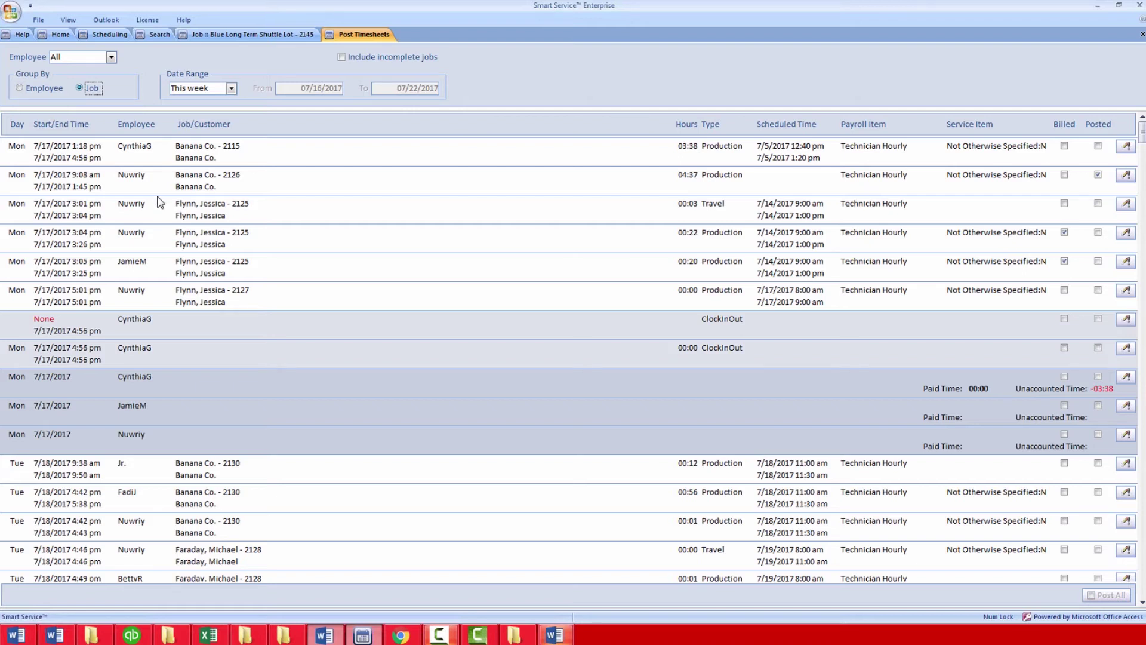
{"action": "left_click", "coordinate": [232, 89]}
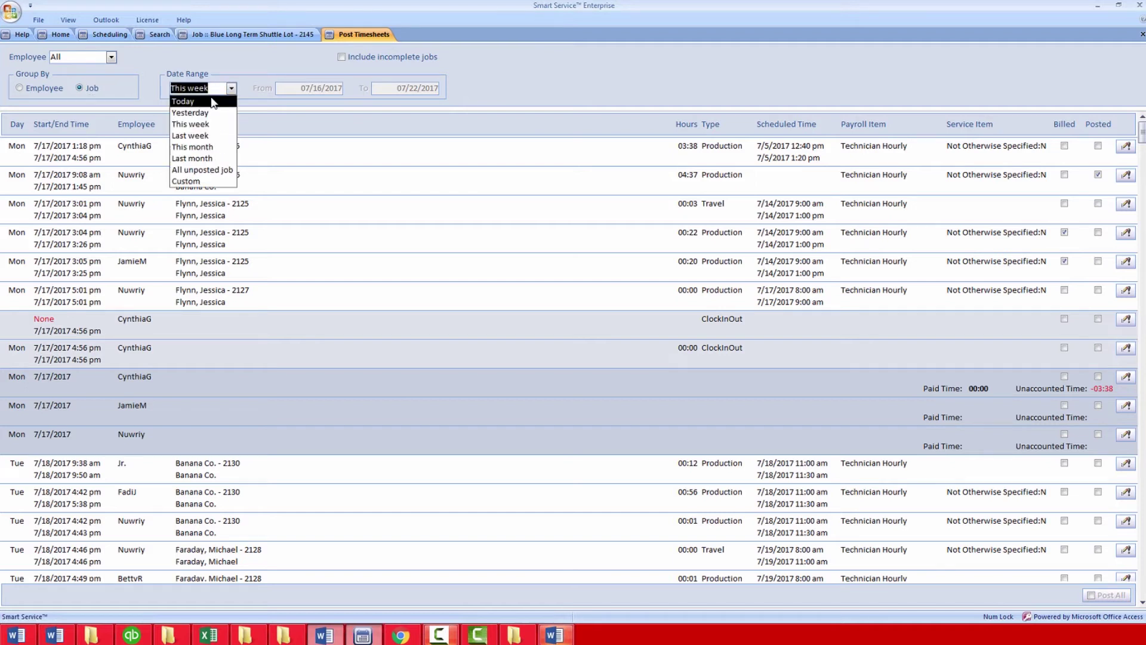
{"action": "left_click", "coordinate": [213, 102]}
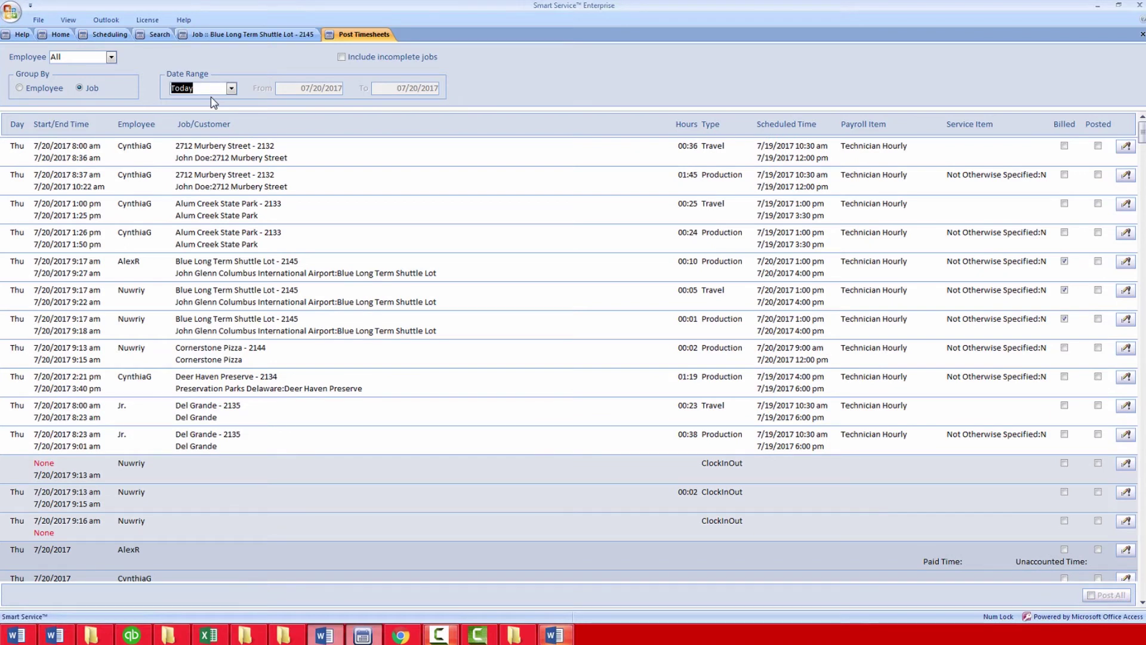
Try the All unposted job and Custom date ranges on the timesheets, and return the range to Today.
{"action": "left_click", "coordinate": [232, 88]}
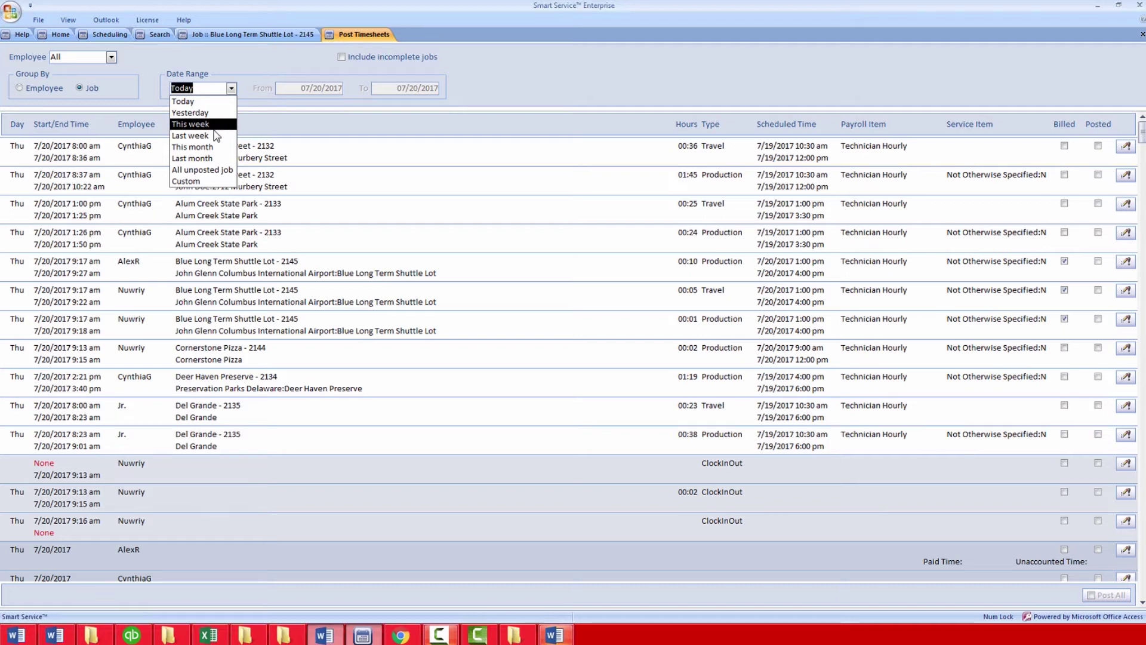
{"action": "left_click", "coordinate": [197, 171]}
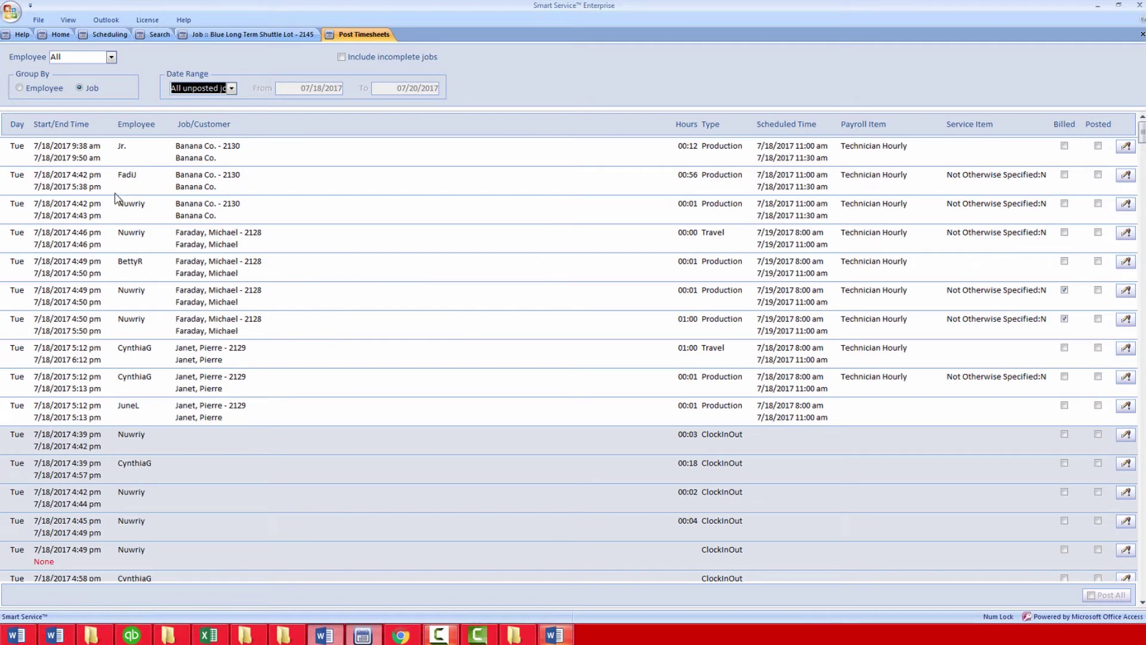
{"action": "left_click", "coordinate": [232, 88]}
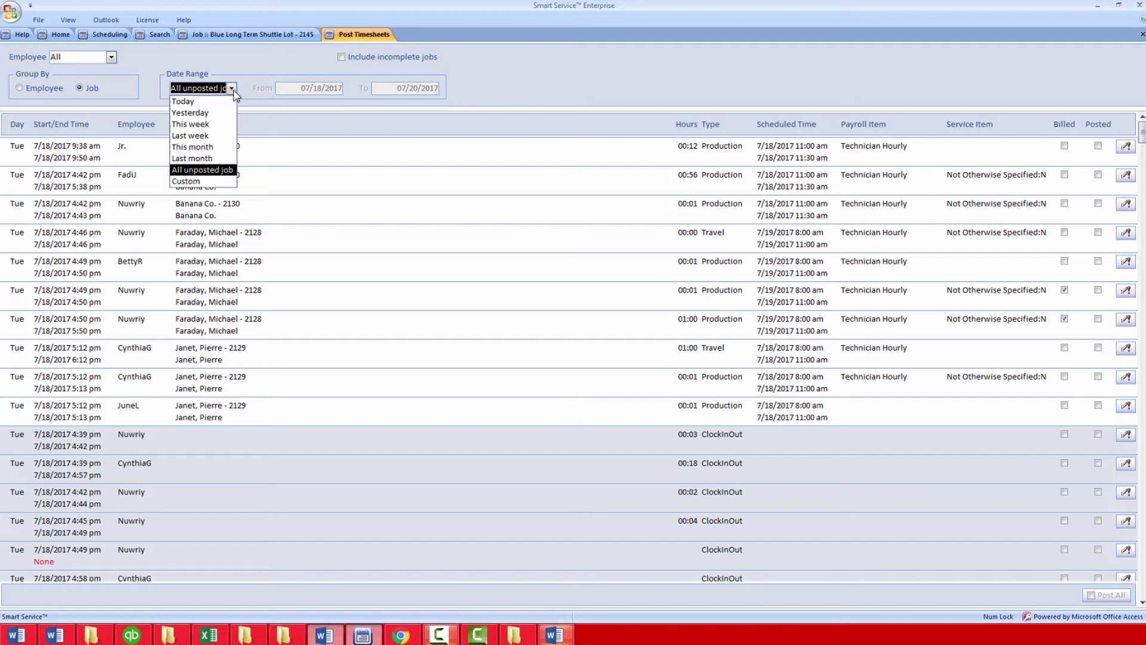
{"action": "left_click", "coordinate": [200, 183]}
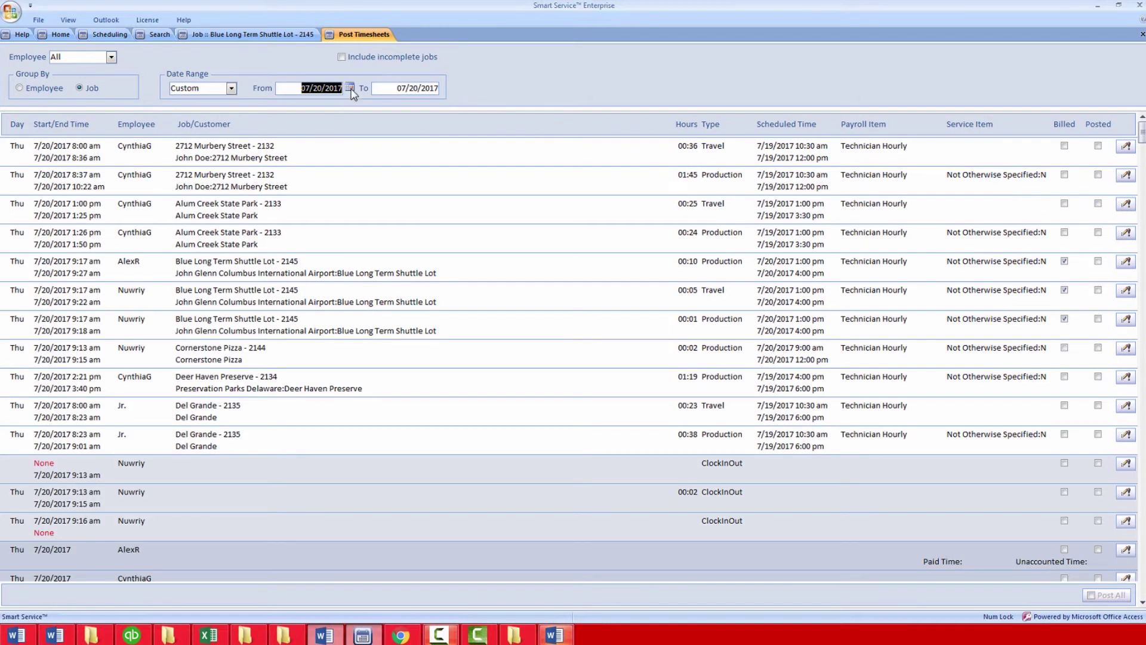
{"action": "left_click", "coordinate": [351, 90]}
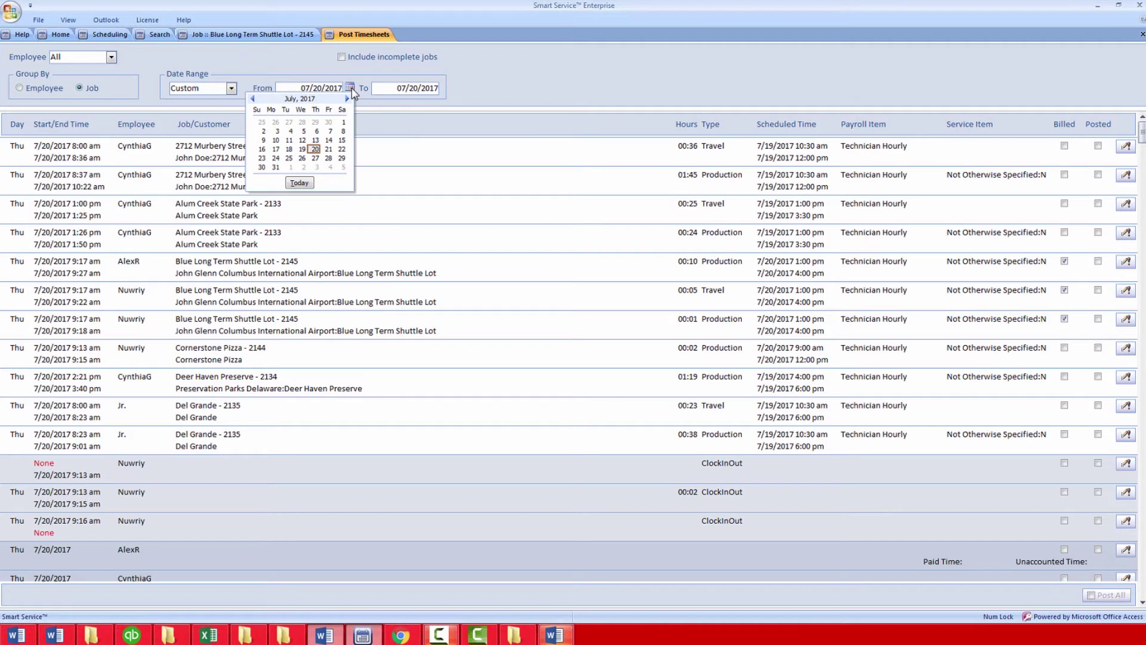
{"action": "left_click", "coordinate": [352, 90]}
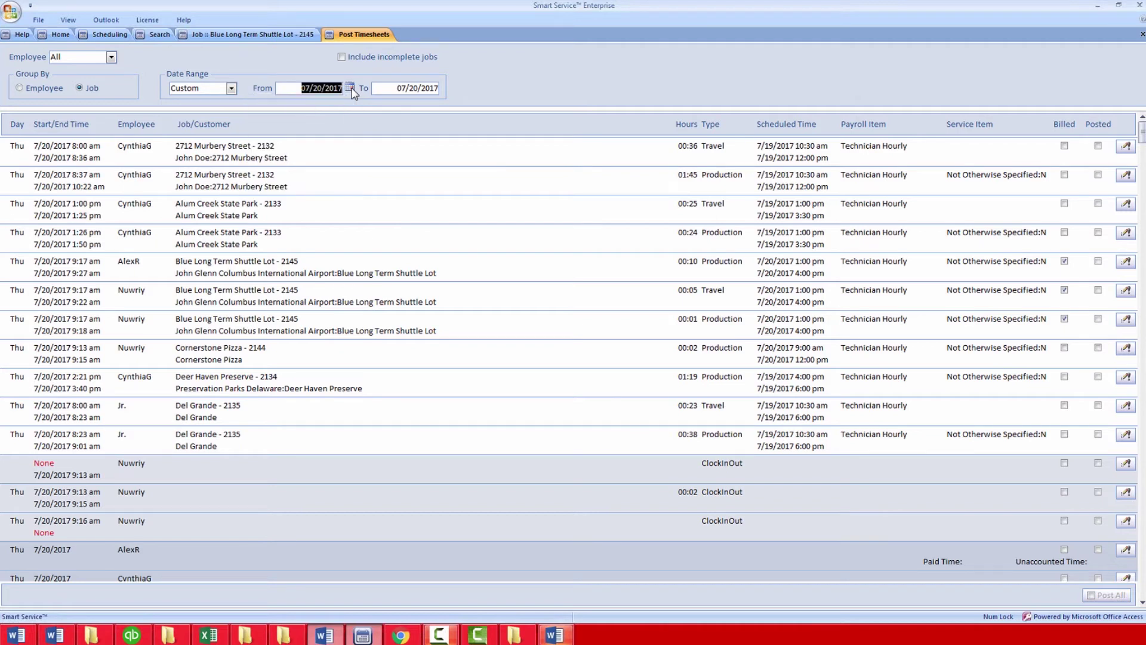
{"action": "left_click", "coordinate": [231, 89]}
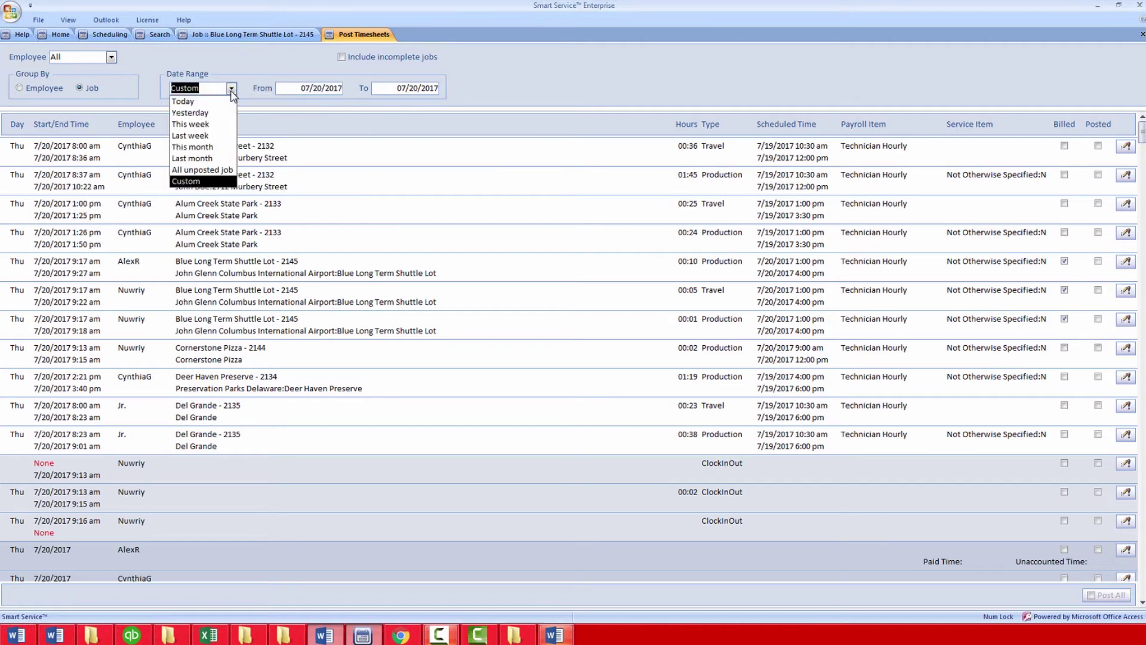
{"action": "left_click", "coordinate": [197, 105]}
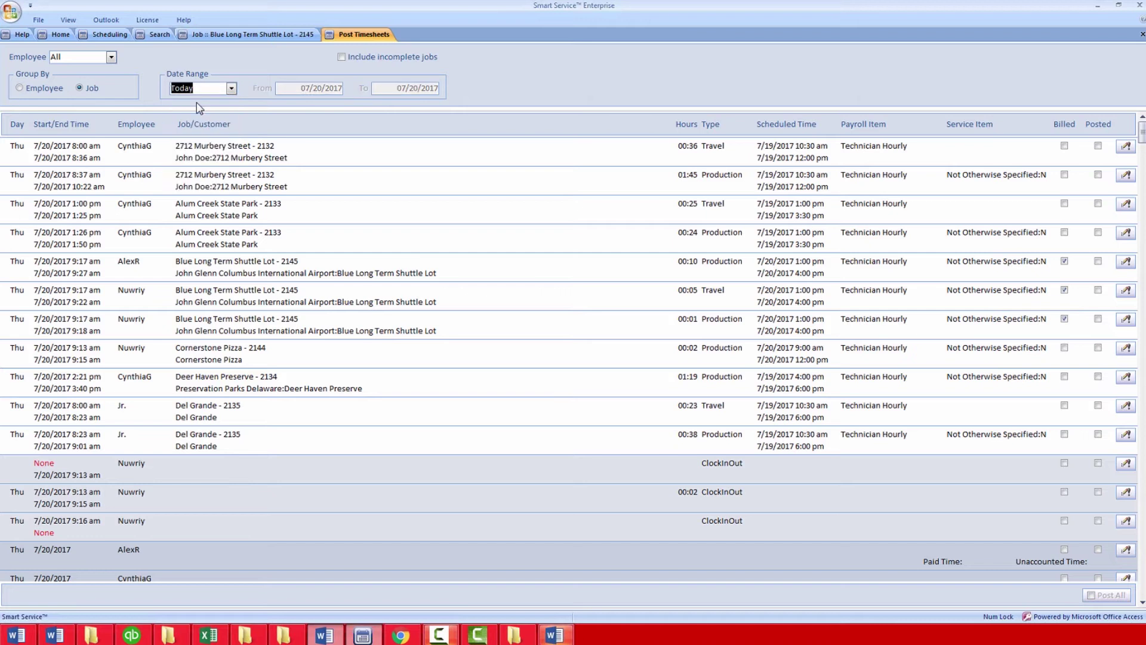
Group the timesheets by employee, view the time entries behind the 01:45 Production entry, and switch back to grouping by job.
{"action": "left_click", "coordinate": [20, 86]}
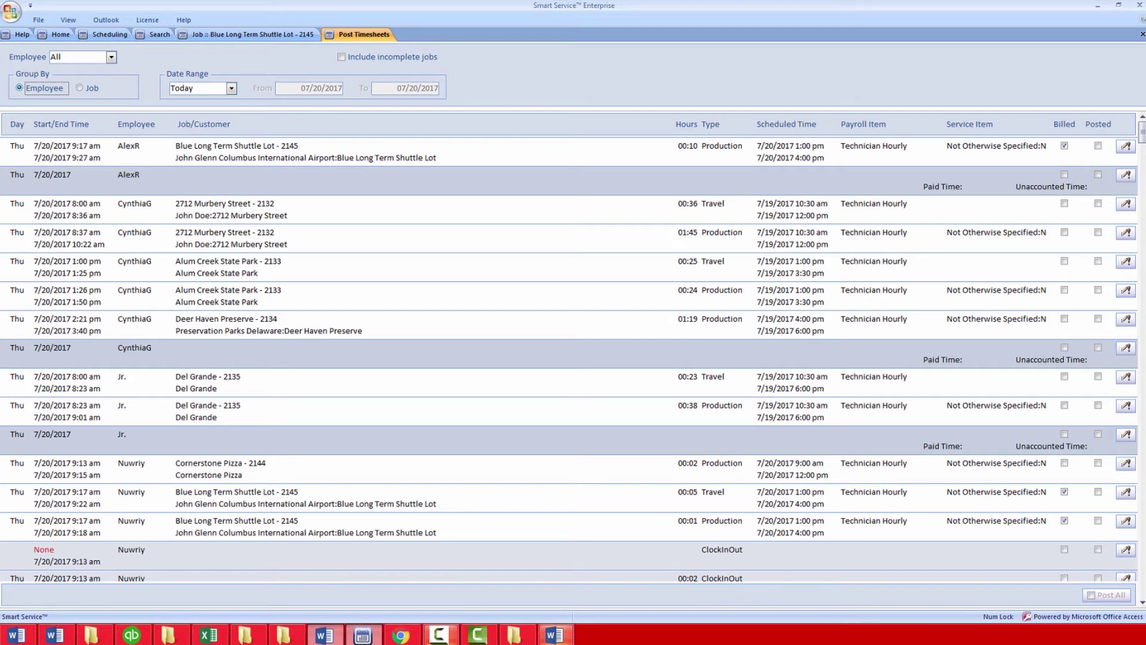
{"action": "left_click", "coordinate": [1126, 232]}
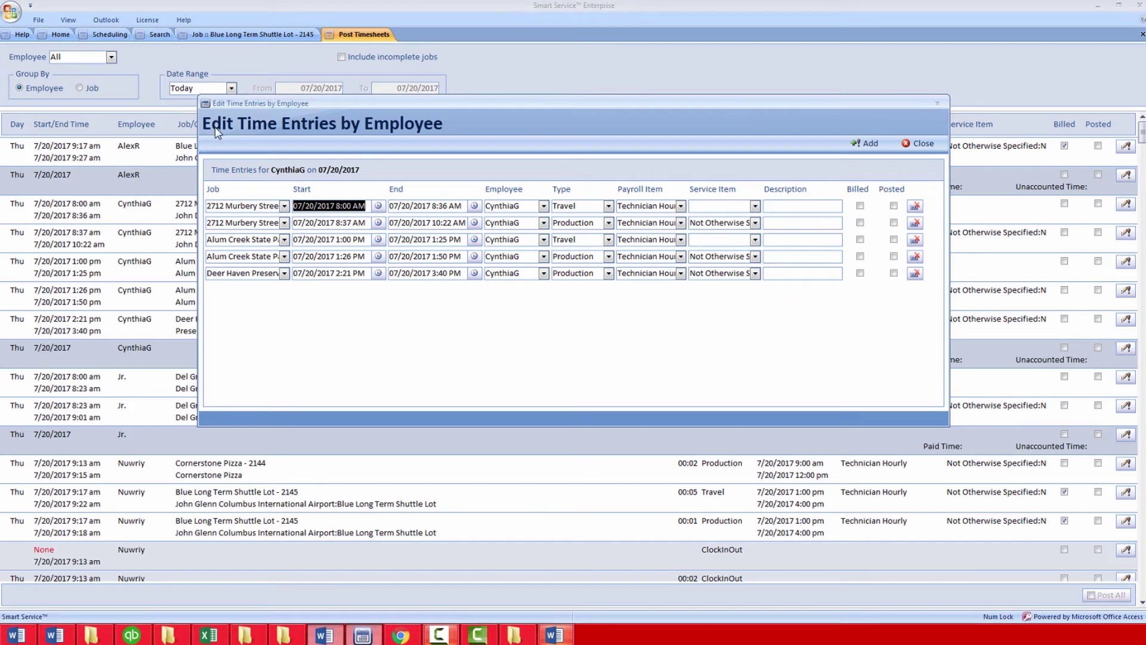
{"action": "left_click", "coordinate": [922, 143]}
{"action": "left_click", "coordinate": [92, 87]}
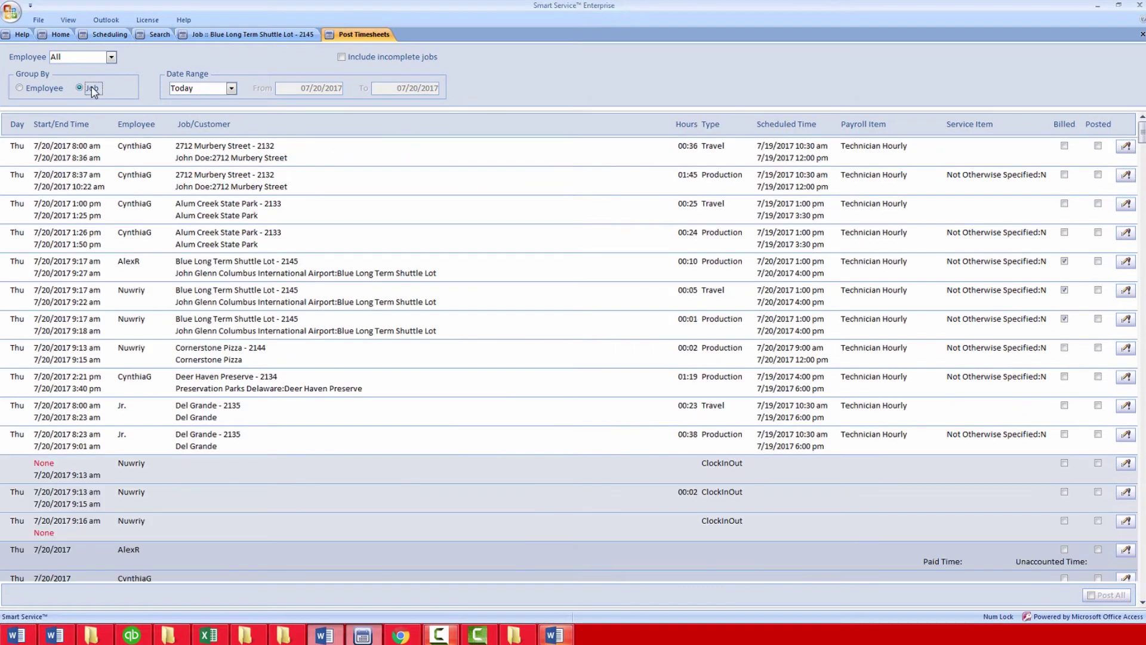
{"action": "left_click", "coordinate": [1126, 146]}
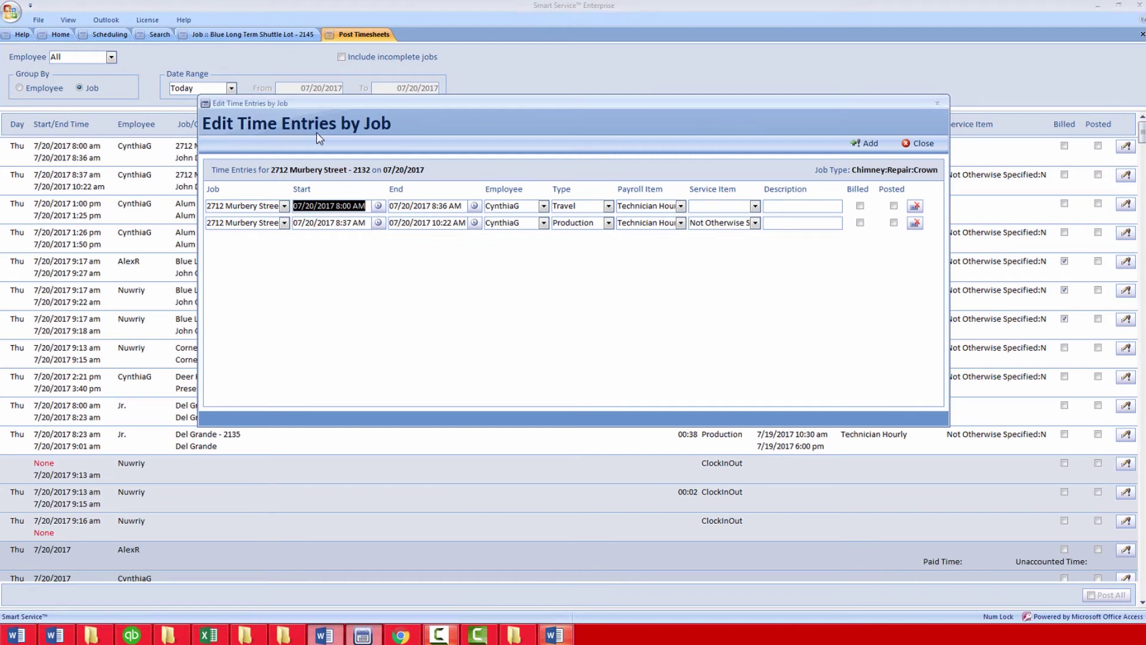
{"action": "left_click", "coordinate": [919, 144]}
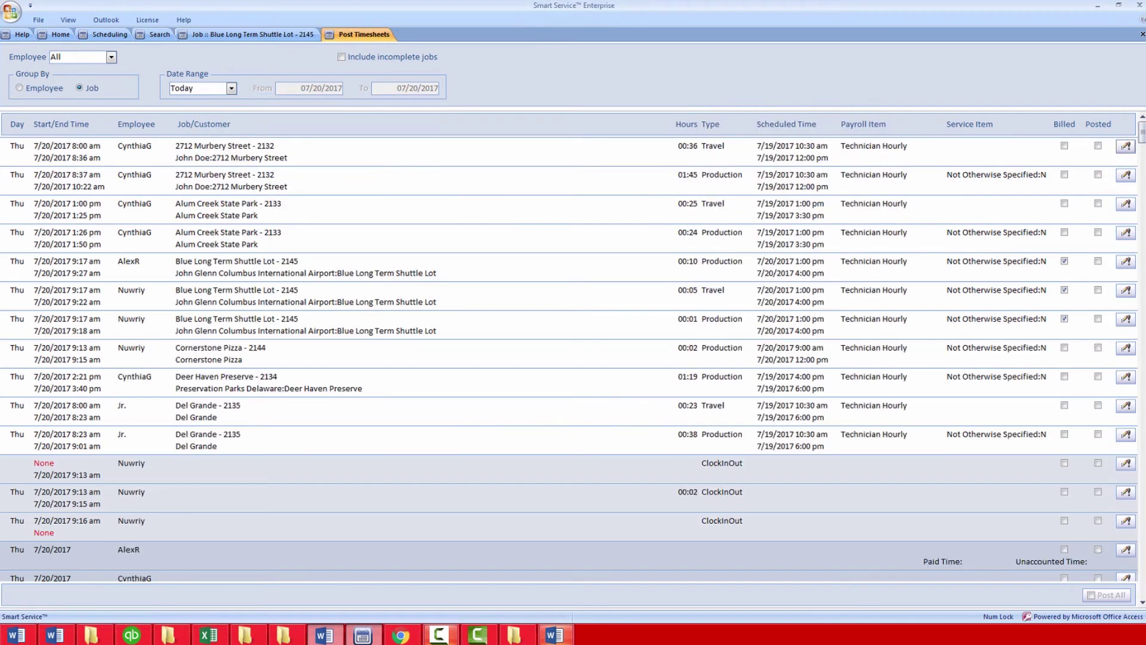
{"action": "left_click", "coordinate": [45, 89]}
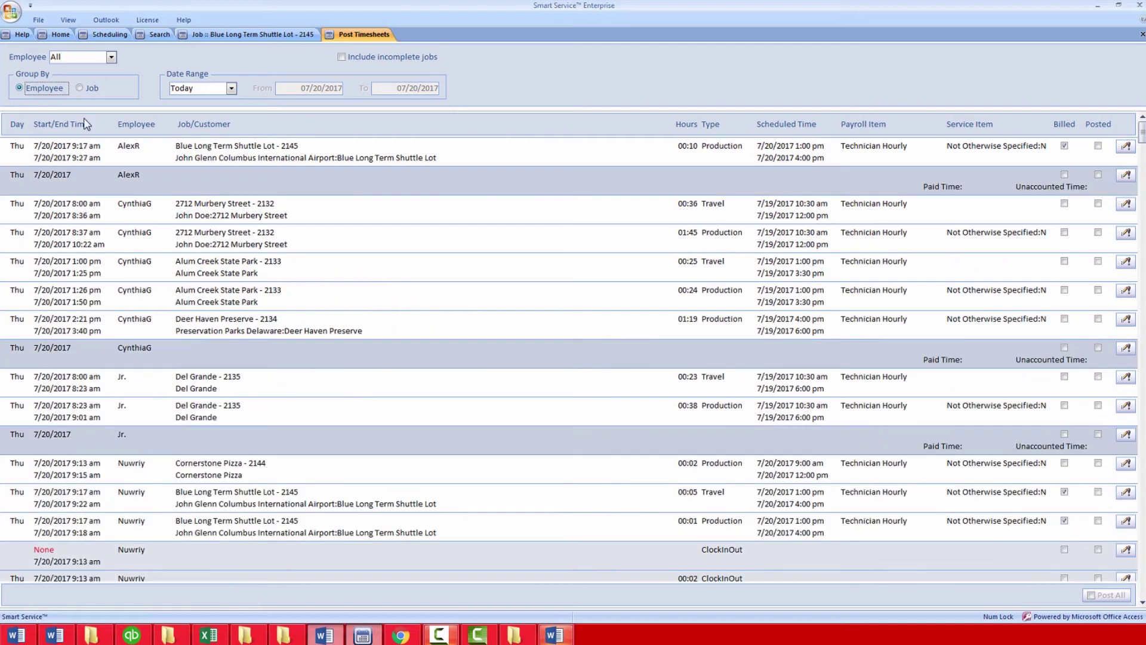
Start a new time entry for the employee with the 00:10 Production entry and look through the entry type choices.
{"action": "left_click", "coordinate": [1125, 147]}
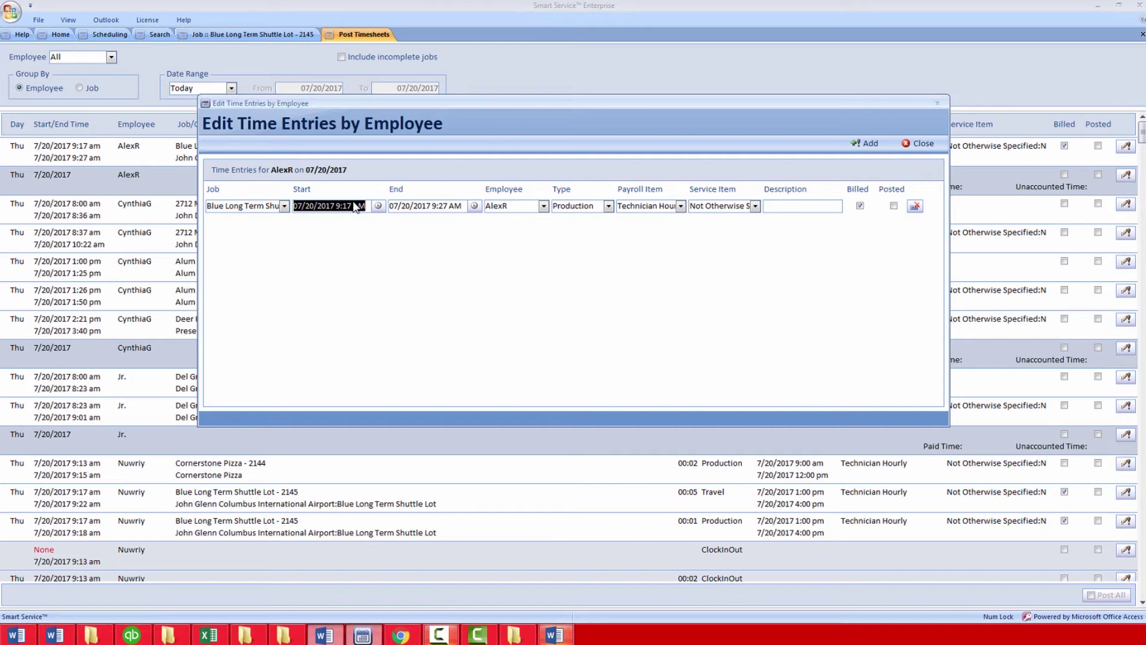
{"action": "double_click", "coordinate": [518, 206]}
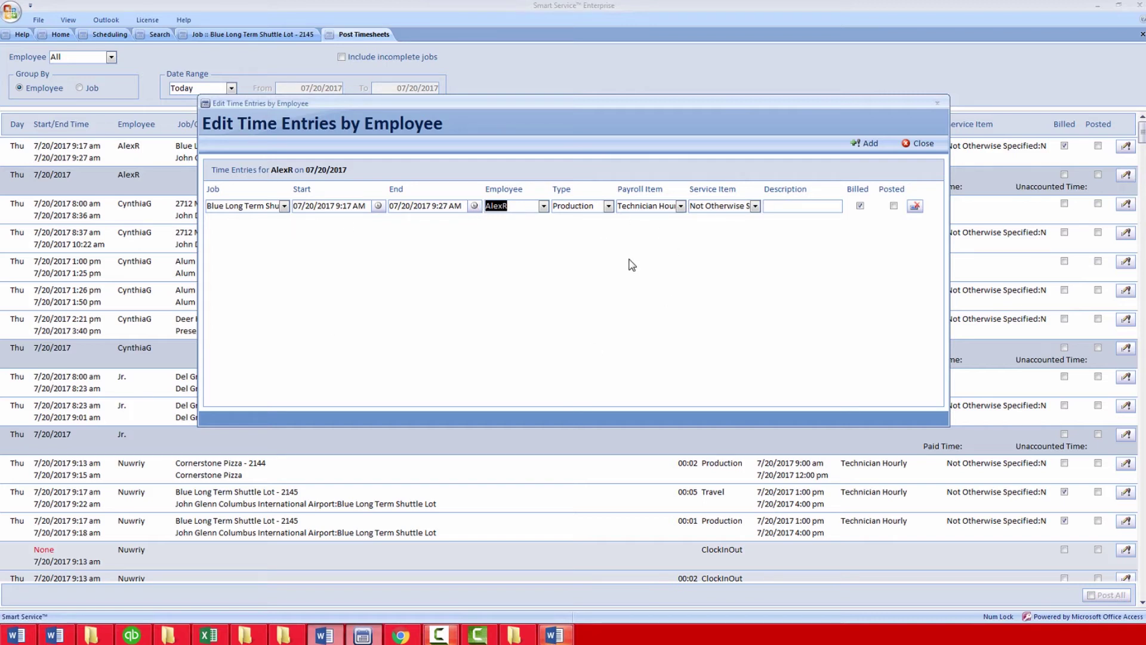
{"action": "left_click", "coordinate": [869, 144]}
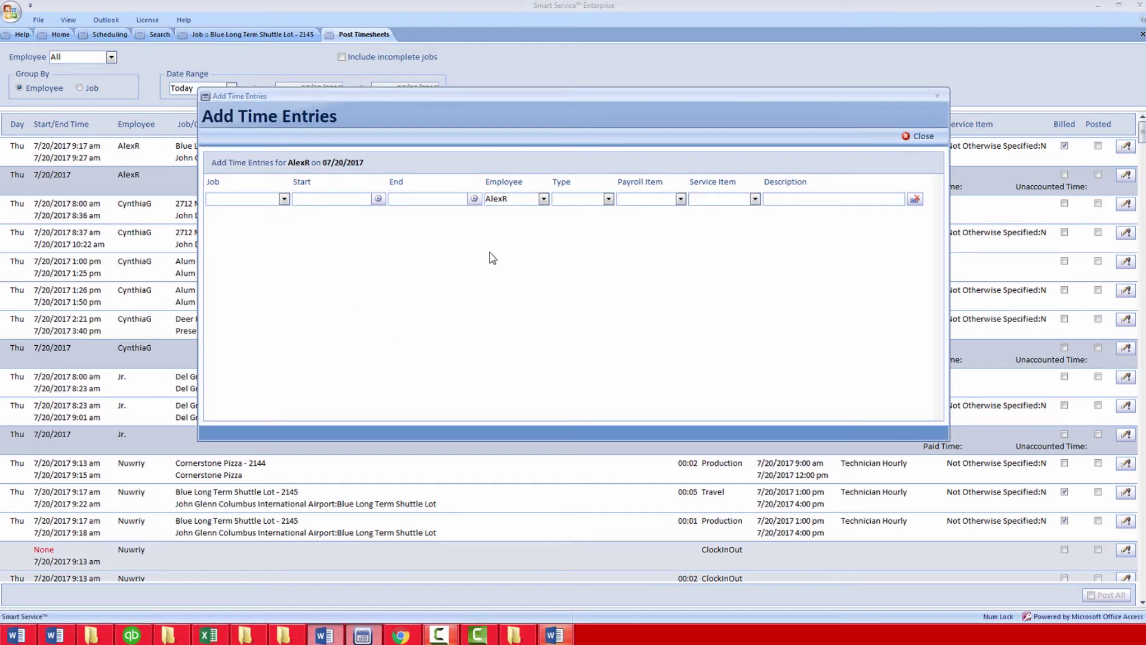
{"action": "left_click", "coordinate": [609, 199]}
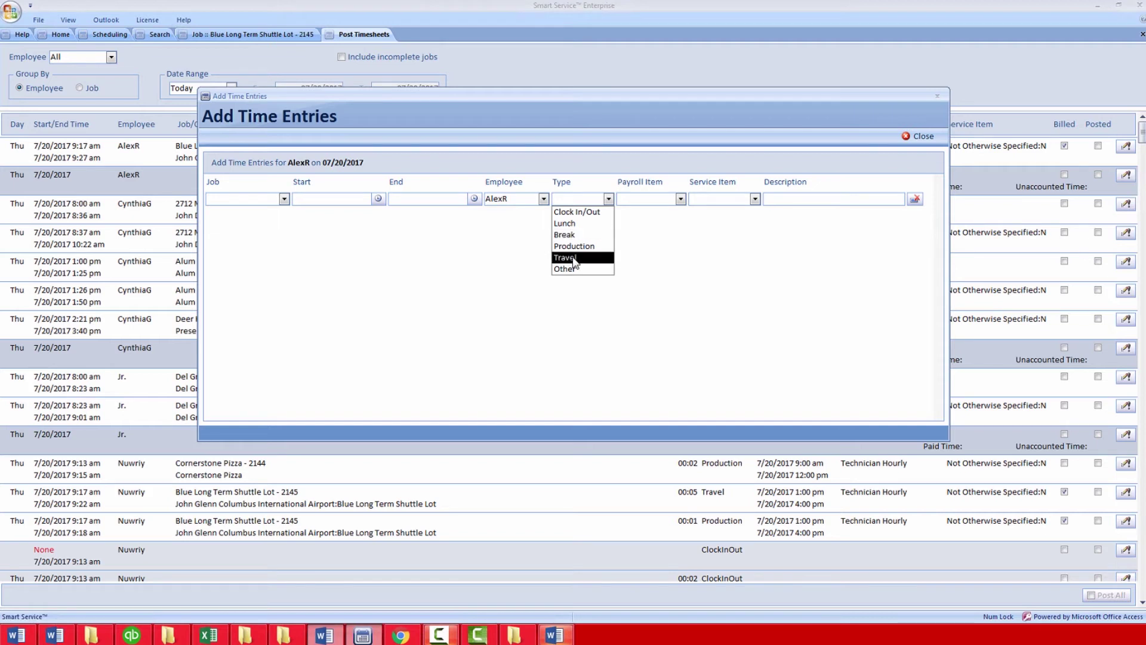
{"action": "left_click", "coordinate": [430, 255]}
{"action": "left_click", "coordinate": [285, 199]}
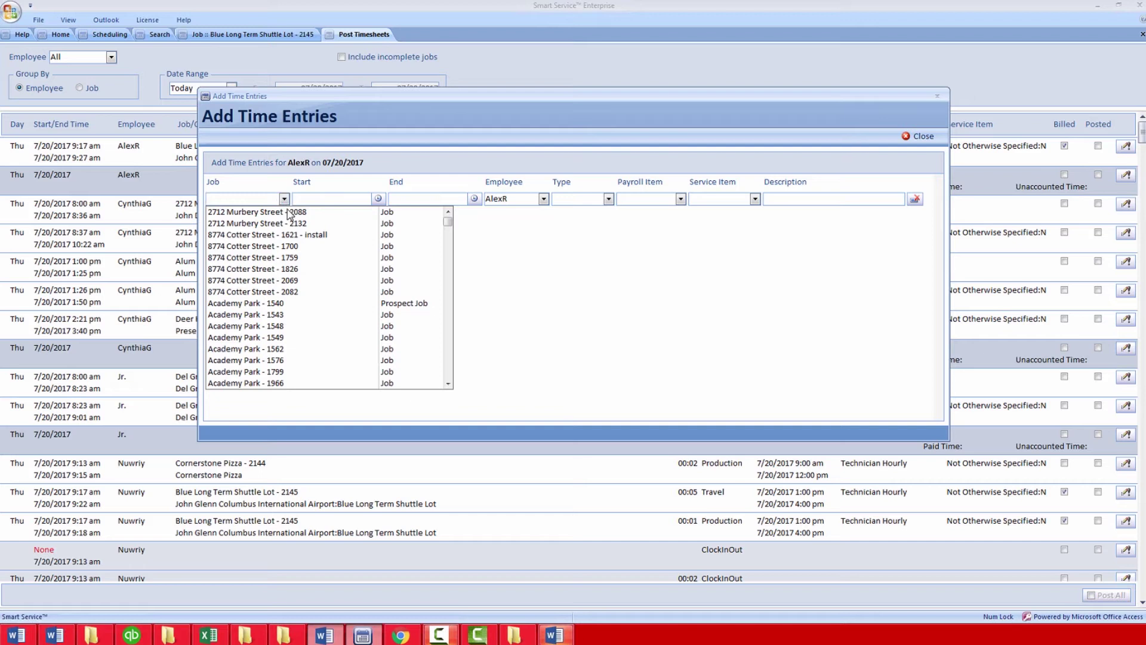
{"action": "left_click", "coordinate": [257, 212]}
{"action": "left_click", "coordinate": [378, 200]}
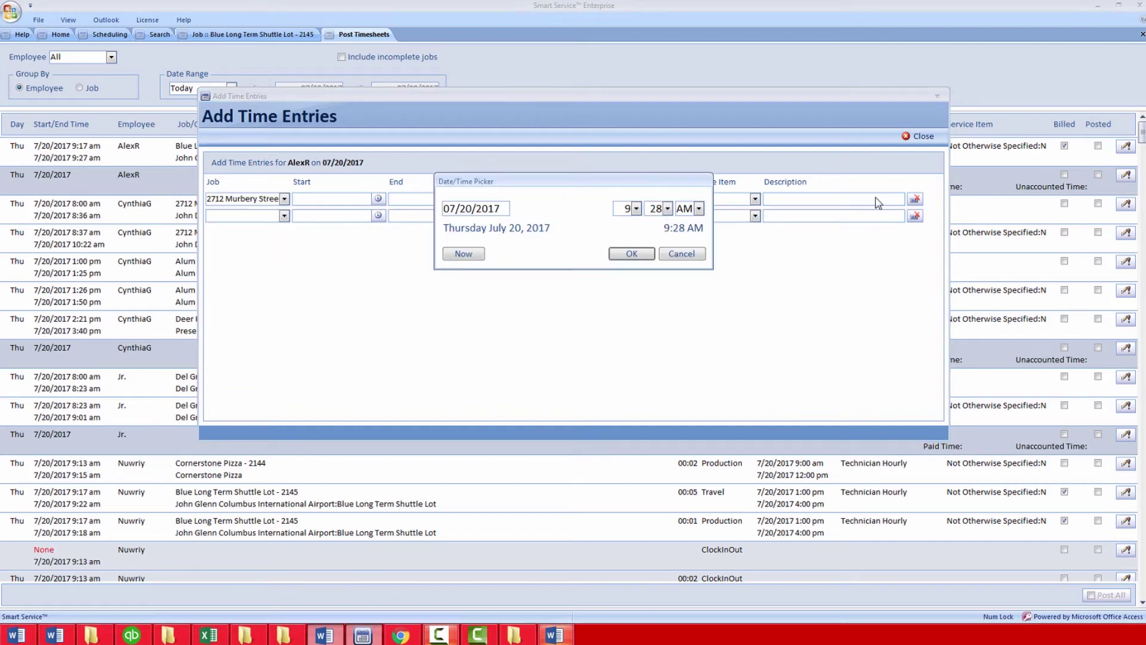
{"action": "left_click", "coordinate": [637, 209]}
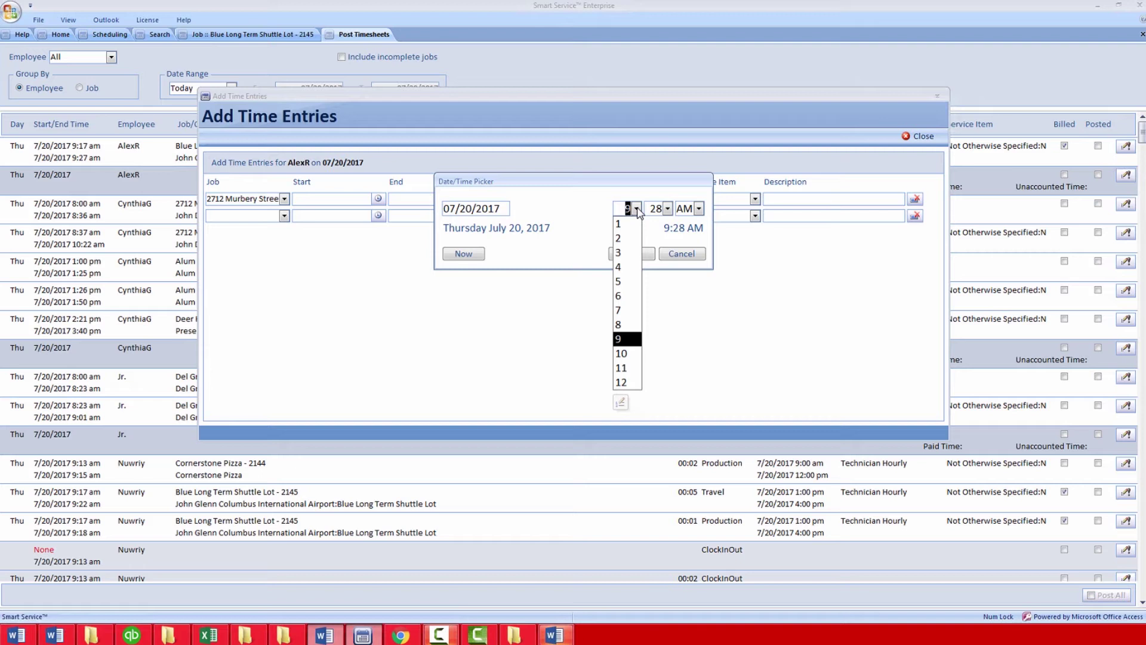
{"action": "type", "text": "6"}
{"action": "key", "text": "Tab"}
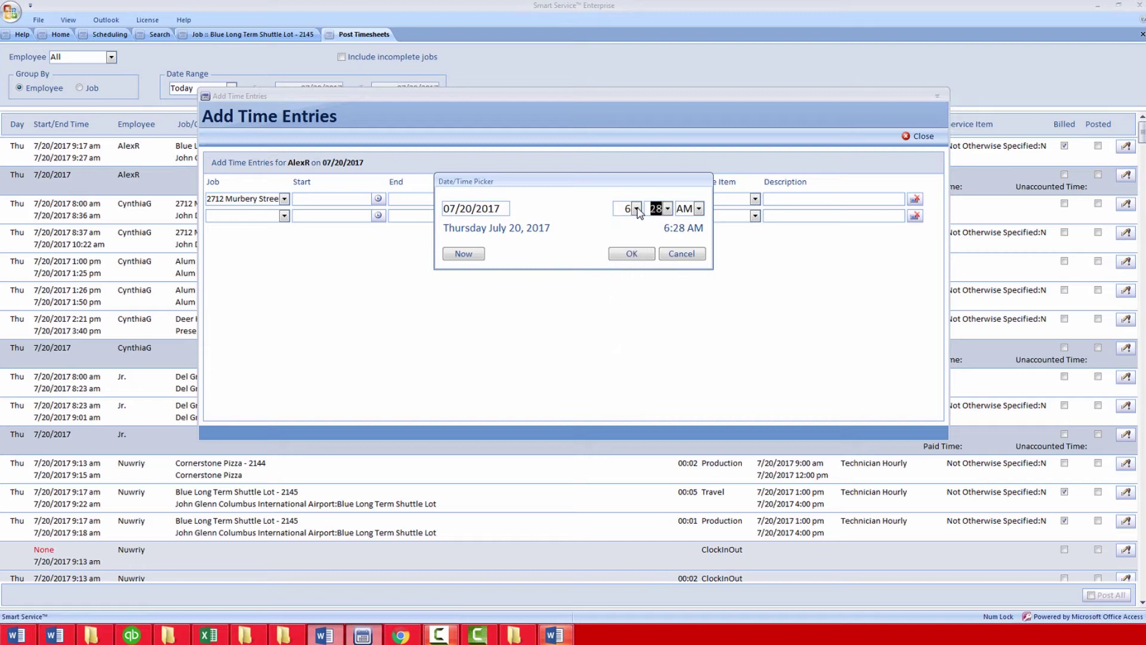
{"action": "type", "text": "50"}
{"action": "key", "text": "Tab"}
{"action": "left_click", "coordinate": [632, 253]}
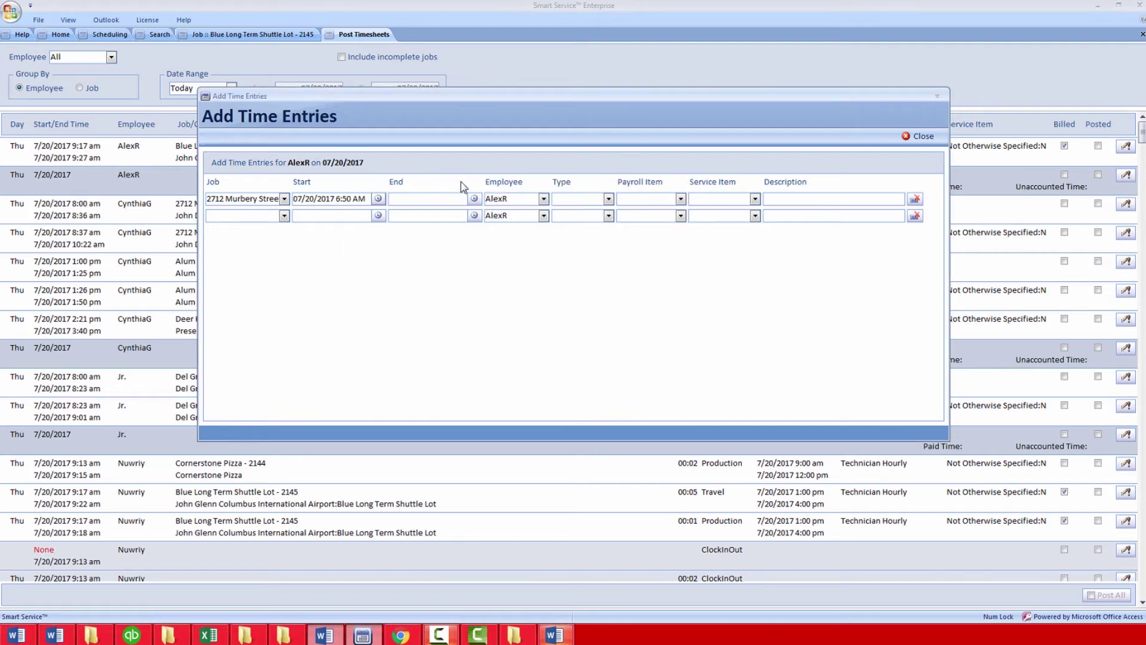
{"action": "left_click", "coordinate": [478, 199]}
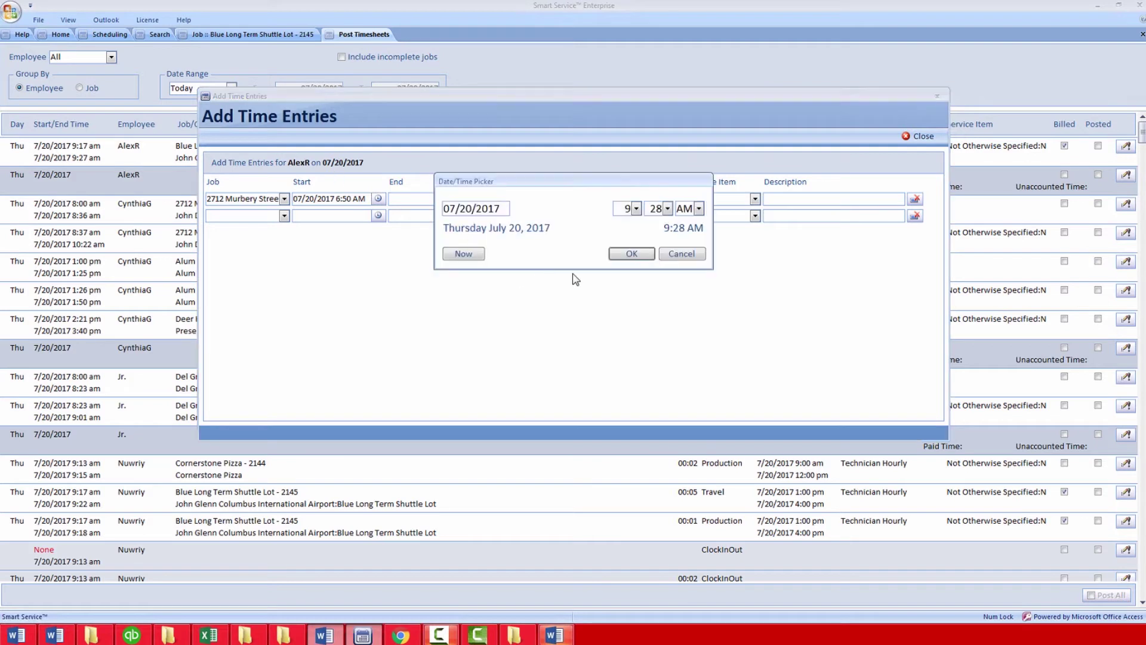
{"action": "left_click", "coordinate": [637, 208]}
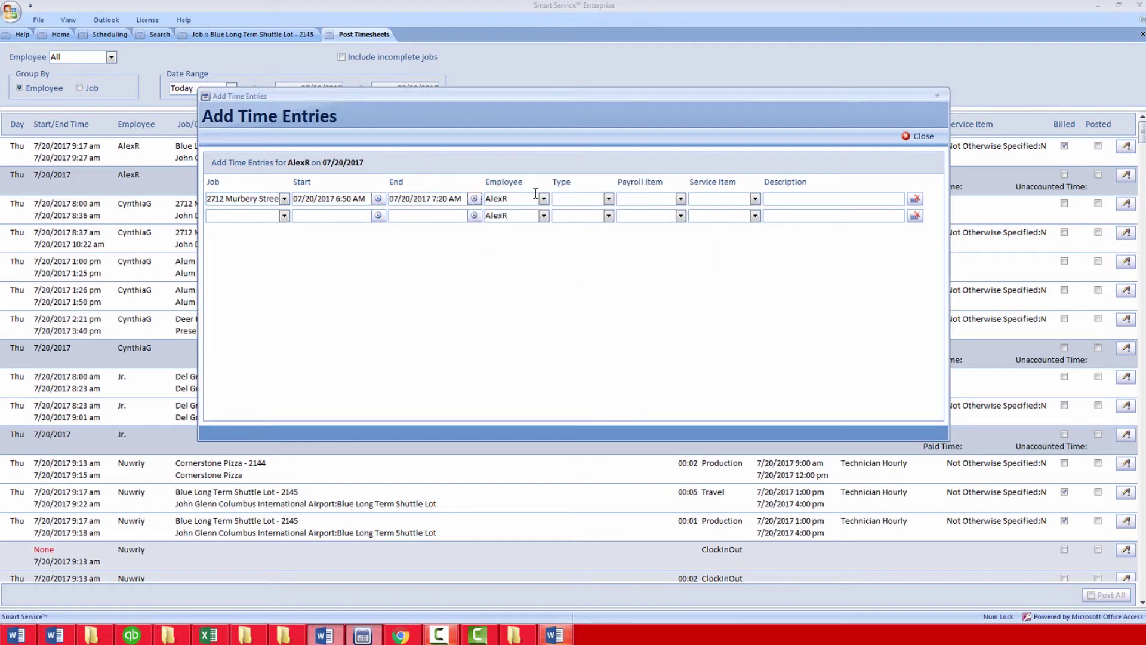
Set the new entry's type to Travel and payroll item to Technician Hourly, leave the service item blank, and return to the timesheets list.
{"action": "left_click", "coordinate": [544, 199]}
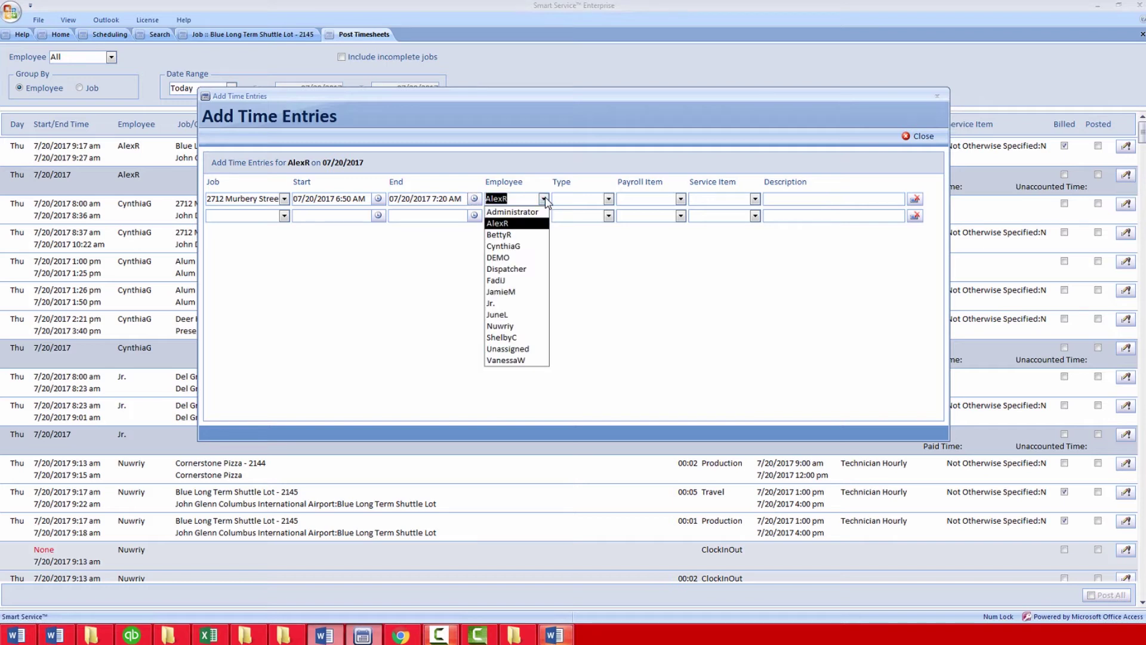
{"action": "left_click", "coordinate": [545, 201]}
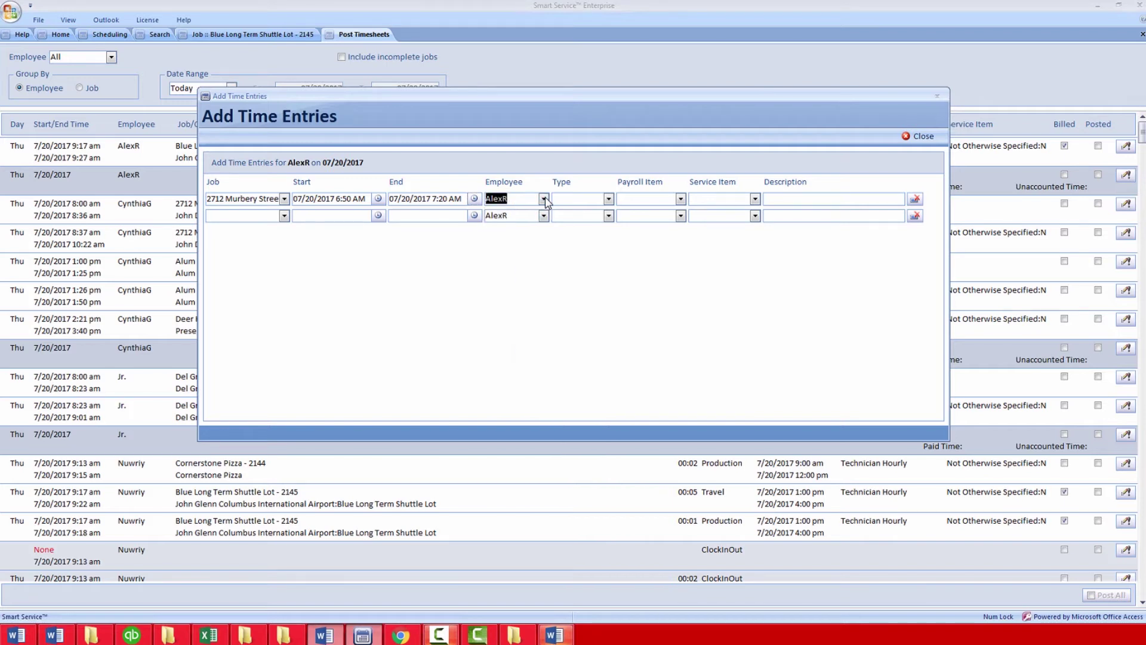
{"action": "left_click", "coordinate": [609, 200]}
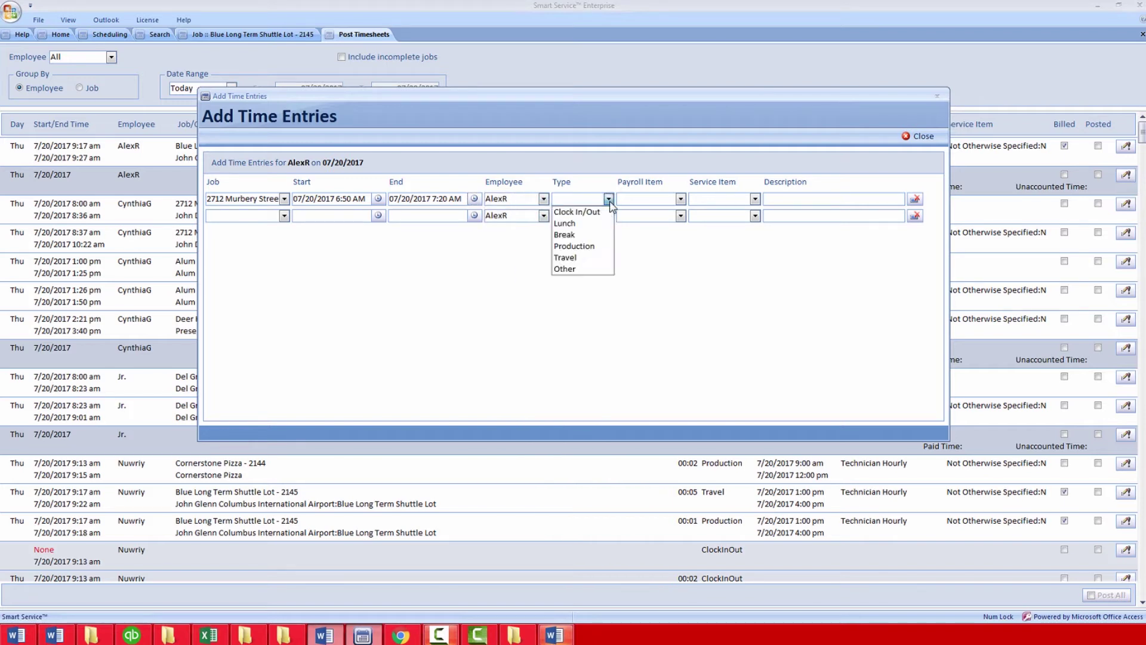
{"action": "left_click", "coordinate": [584, 258]}
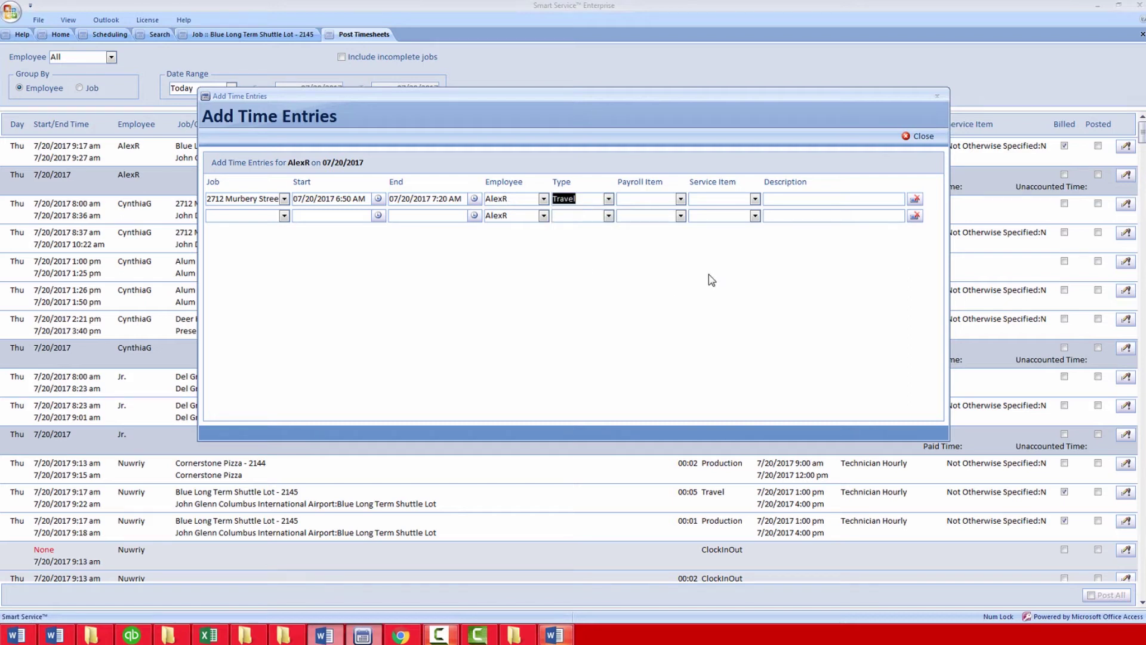
{"action": "left_click", "coordinate": [682, 199]}
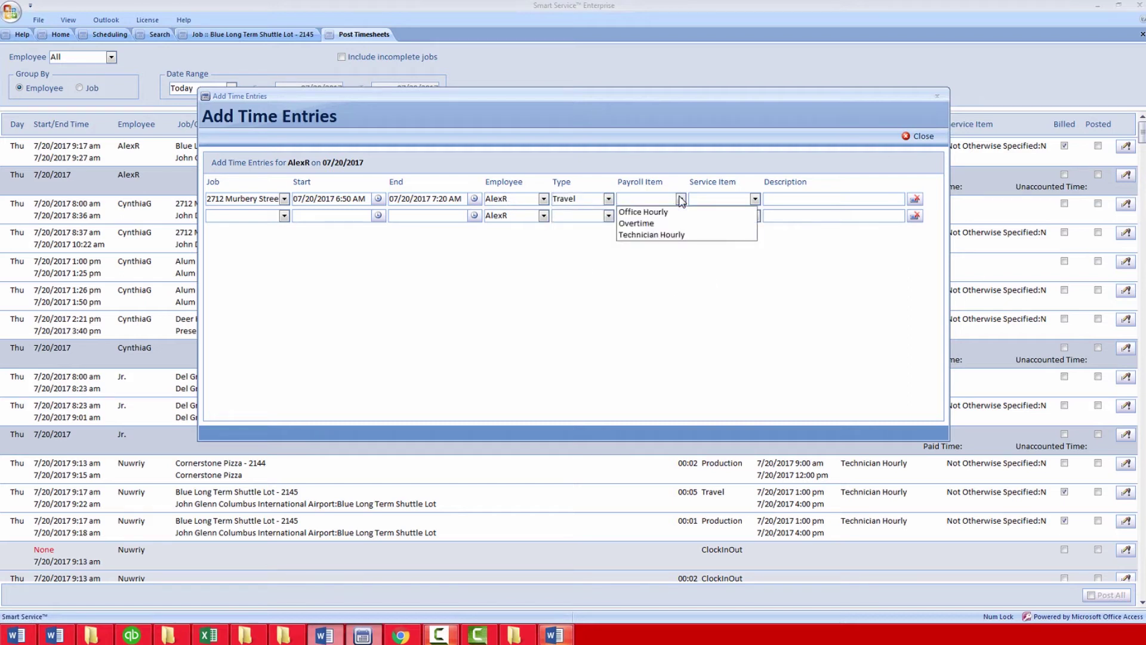
{"action": "left_click", "coordinate": [678, 234]}
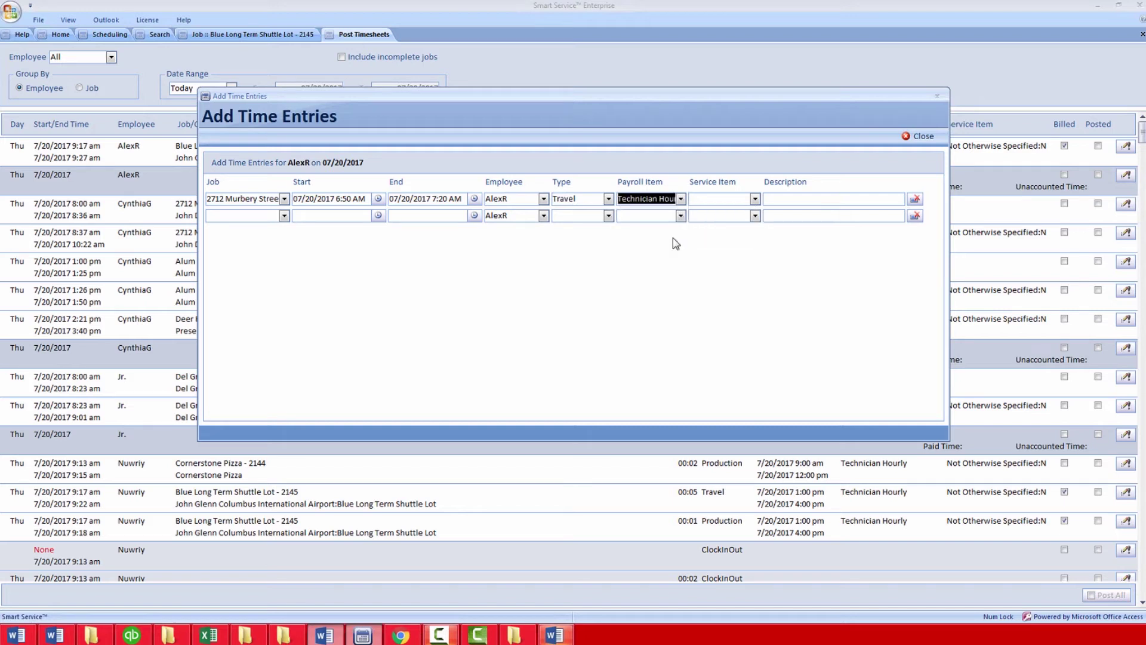
{"action": "left_click", "coordinate": [755, 199]}
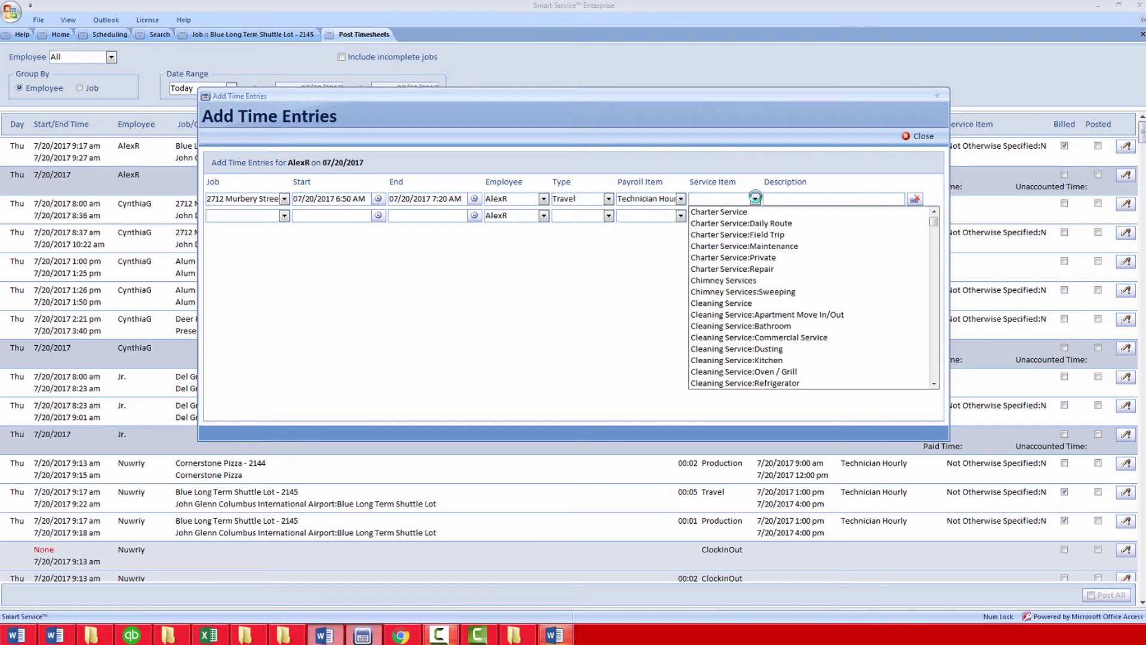
{"action": "left_click", "coordinate": [755, 198]}
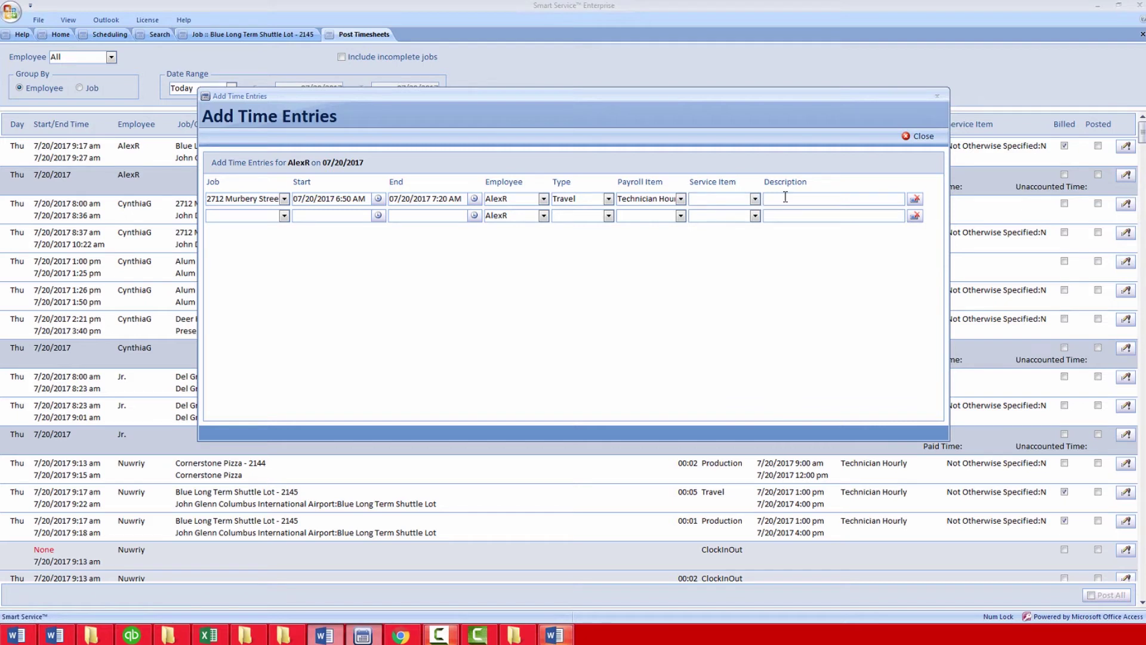
{"action": "left_click", "coordinate": [920, 136]}
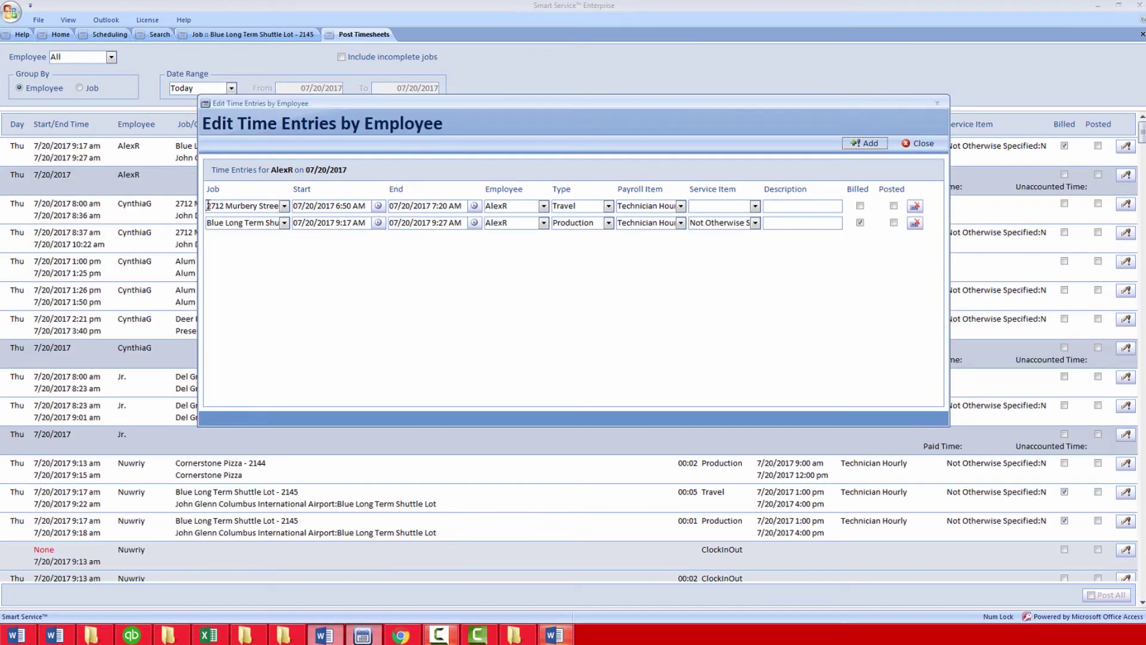
{"action": "left_click", "coordinate": [583, 207]}
{"action": "left_click", "coordinate": [920, 144]}
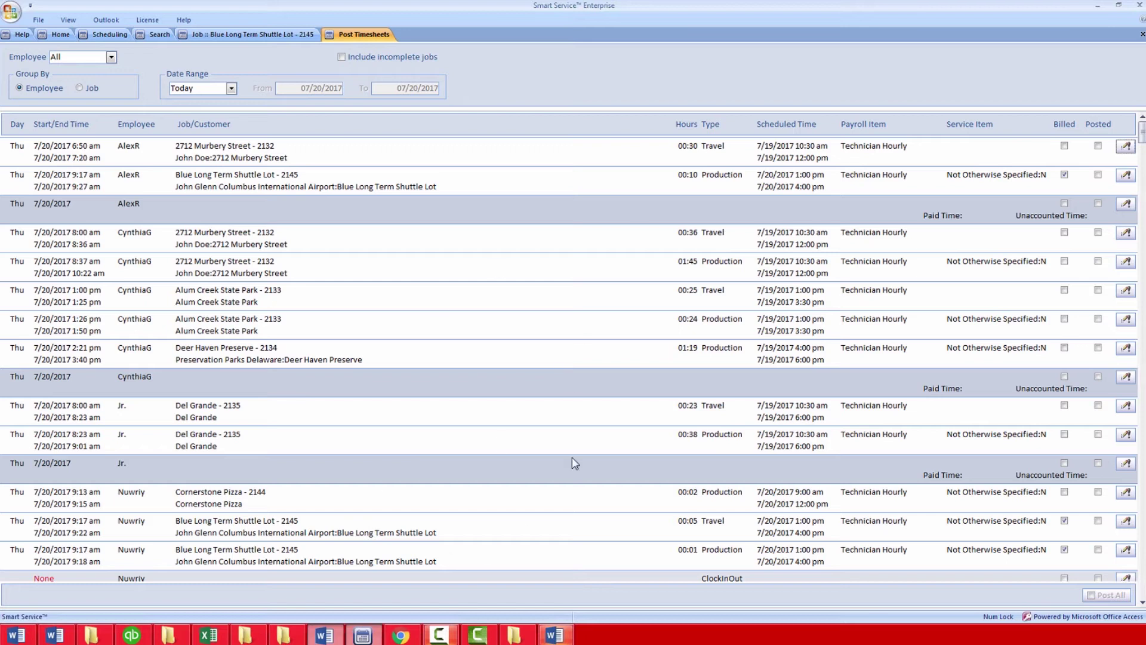
Post all of today's timesheets to QuickBooks and accept that they cannot be edited after posting.
{"action": "left_click", "coordinate": [1096, 601]}
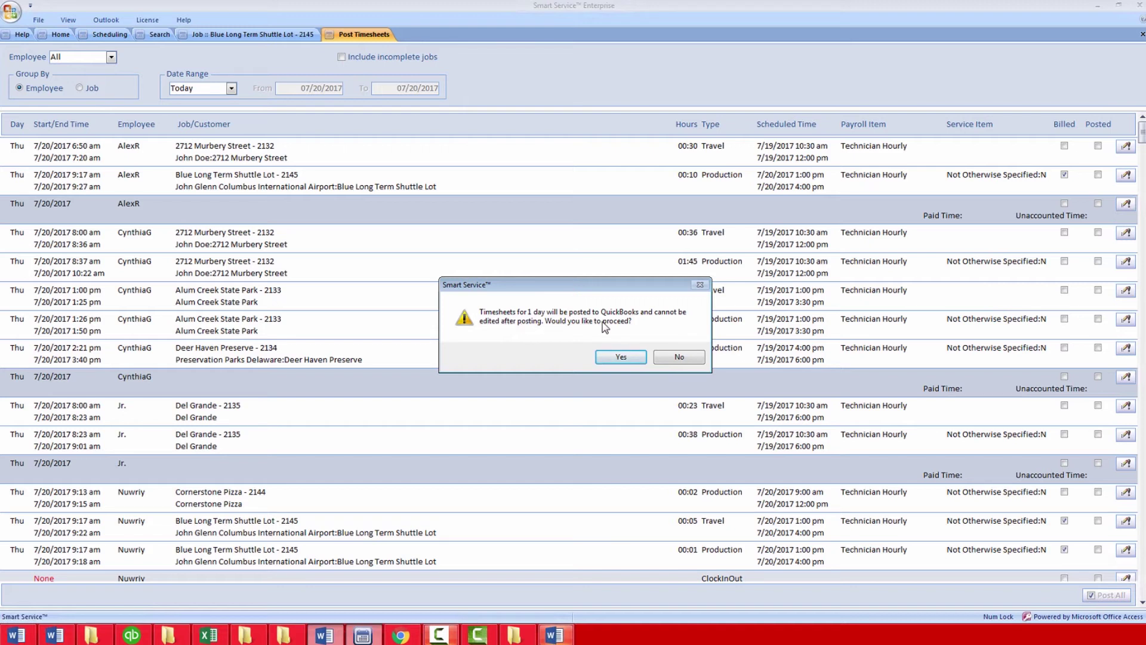
{"action": "left_click", "coordinate": [627, 358]}
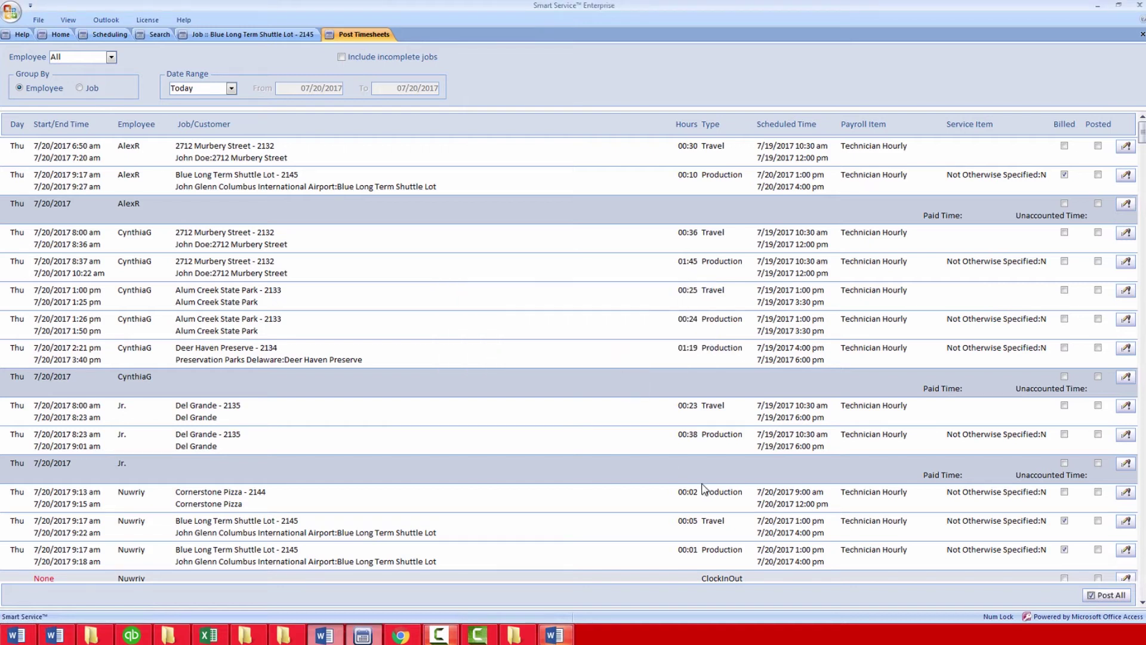
{"action": "left_click", "coordinate": [1107, 595]}
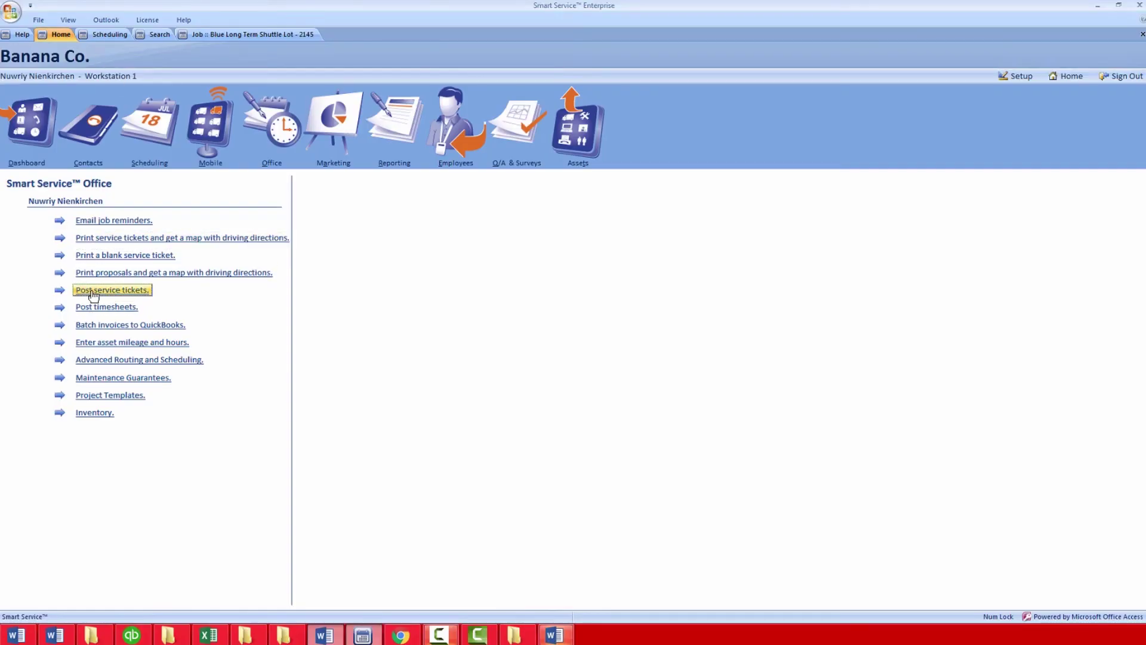
Open Post service tickets from the Office tasks and look through the employee and date range filters, keeping All and This week.
{"action": "left_click", "coordinate": [94, 291]}
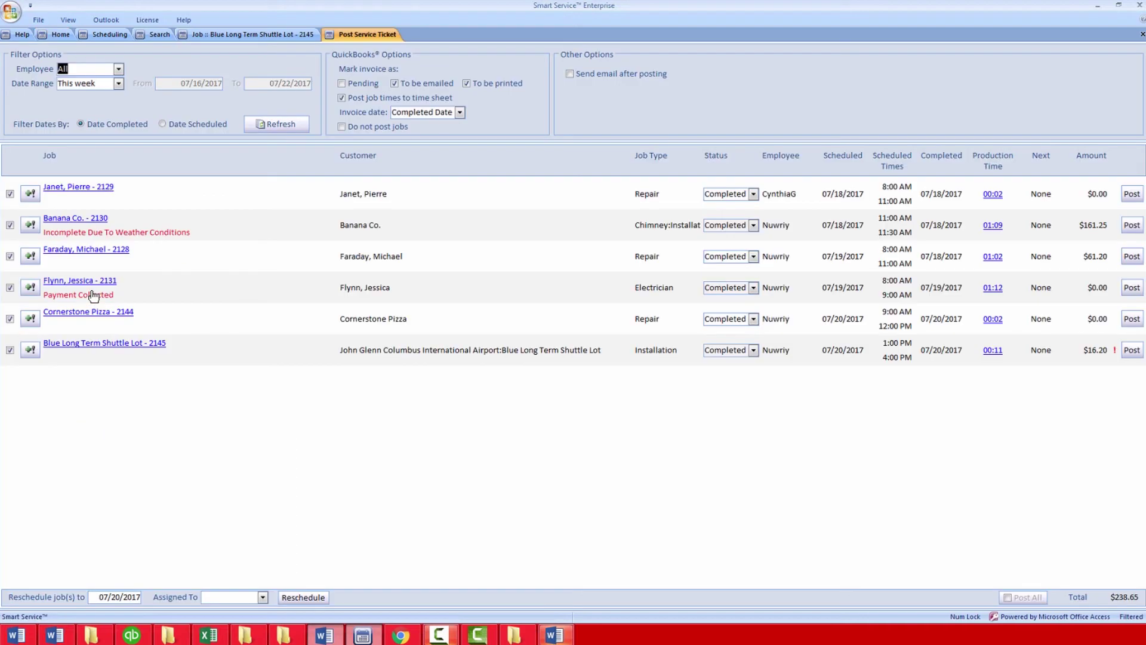
{"action": "left_click", "coordinate": [118, 70]}
{"action": "left_click", "coordinate": [118, 69]}
{"action": "left_click", "coordinate": [119, 84]}
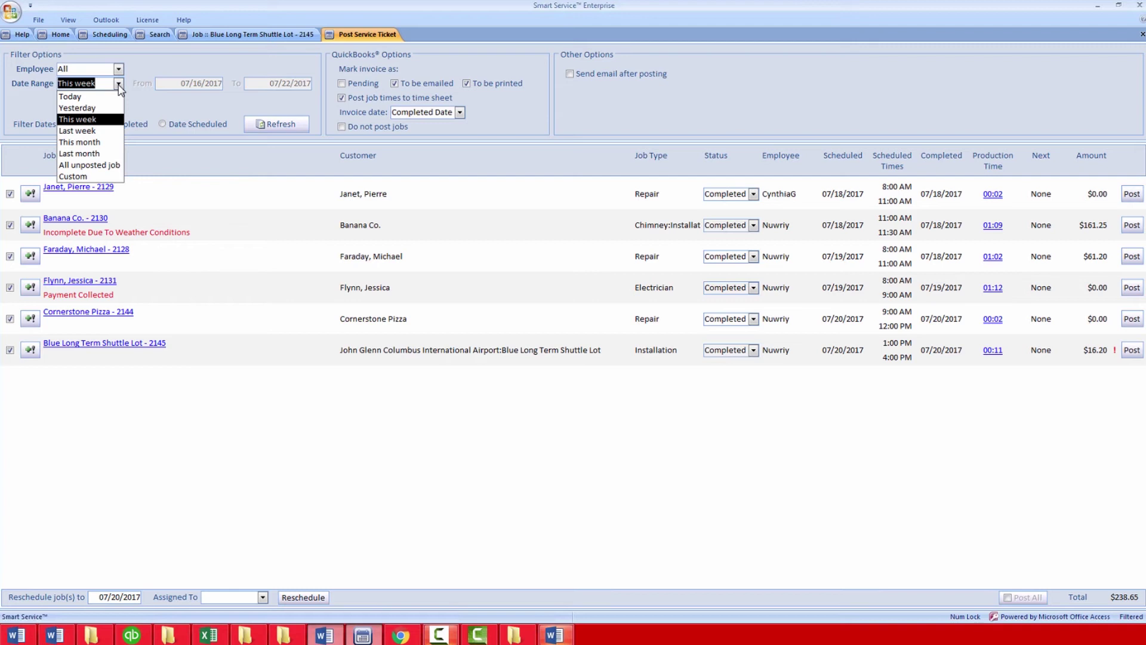
{"action": "left_click", "coordinate": [120, 85]}
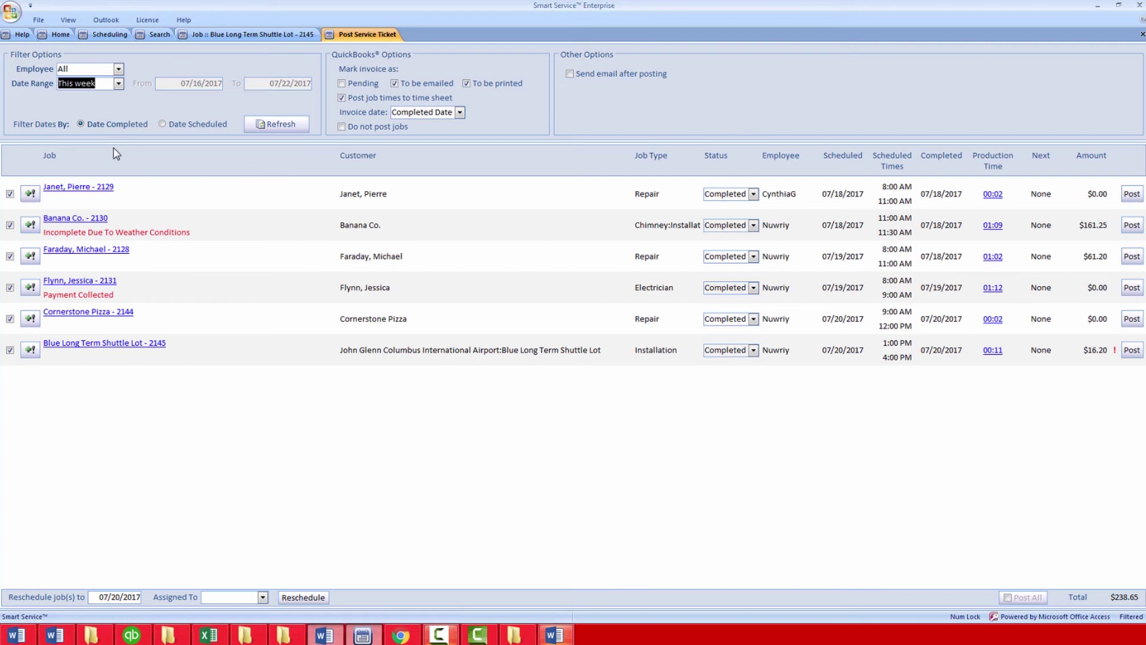
Try filtering the service tickets by date scheduled with incomplete jobs included, and return to filtering by date completed.
{"action": "left_click", "coordinate": [193, 126]}
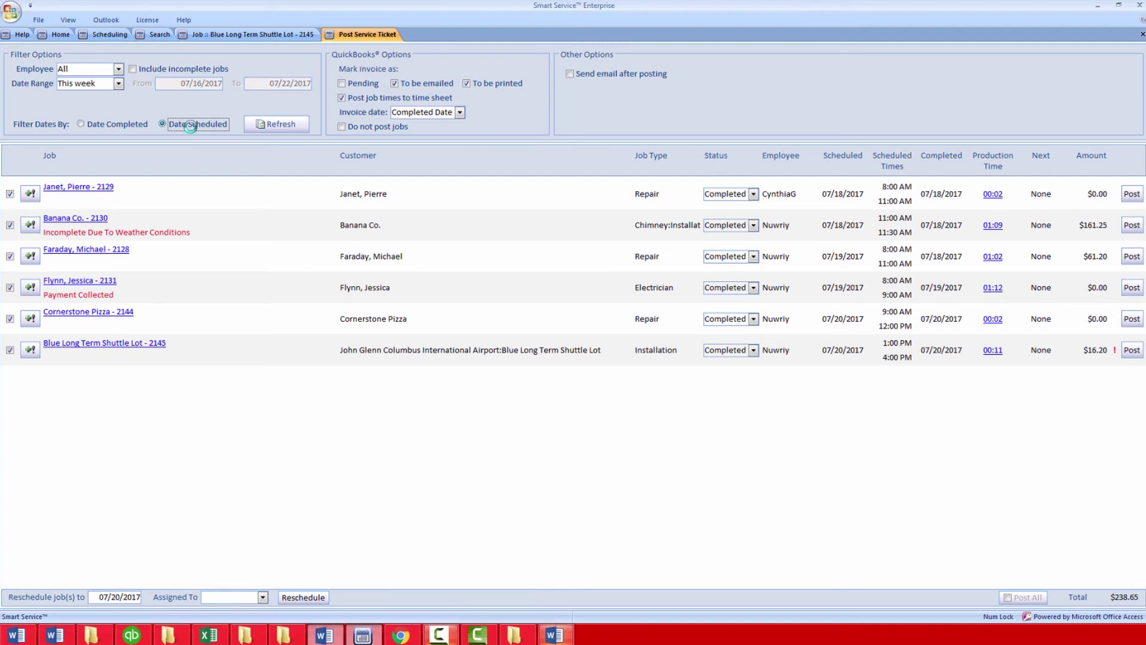
{"action": "left_click", "coordinate": [157, 70]}
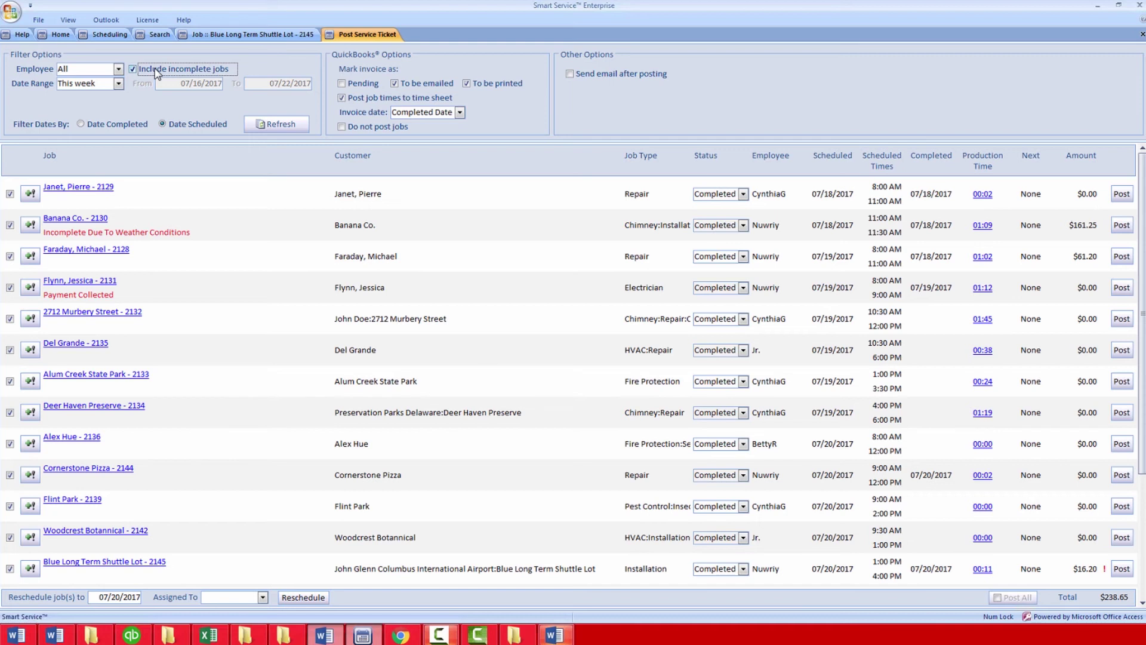
{"action": "left_click", "coordinate": [157, 71]}
{"action": "left_click", "coordinate": [92, 123]}
Try the Yesterday and Today date ranges on the service ticket list, and return to This week.
{"action": "left_click", "coordinate": [119, 84]}
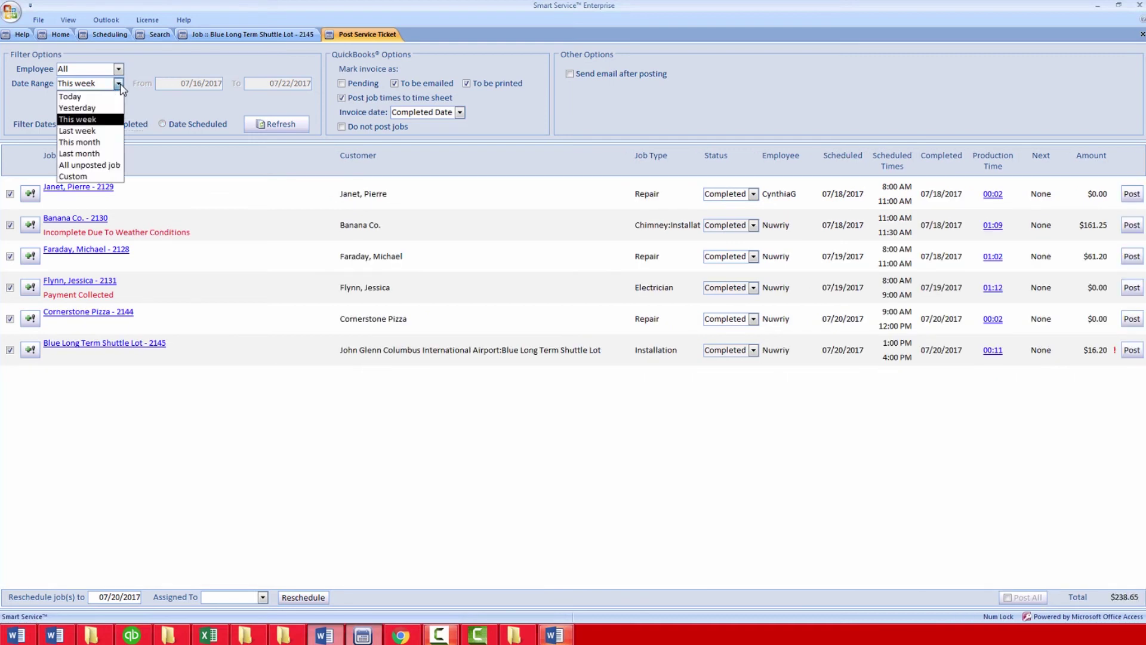
{"action": "left_click", "coordinate": [91, 105]}
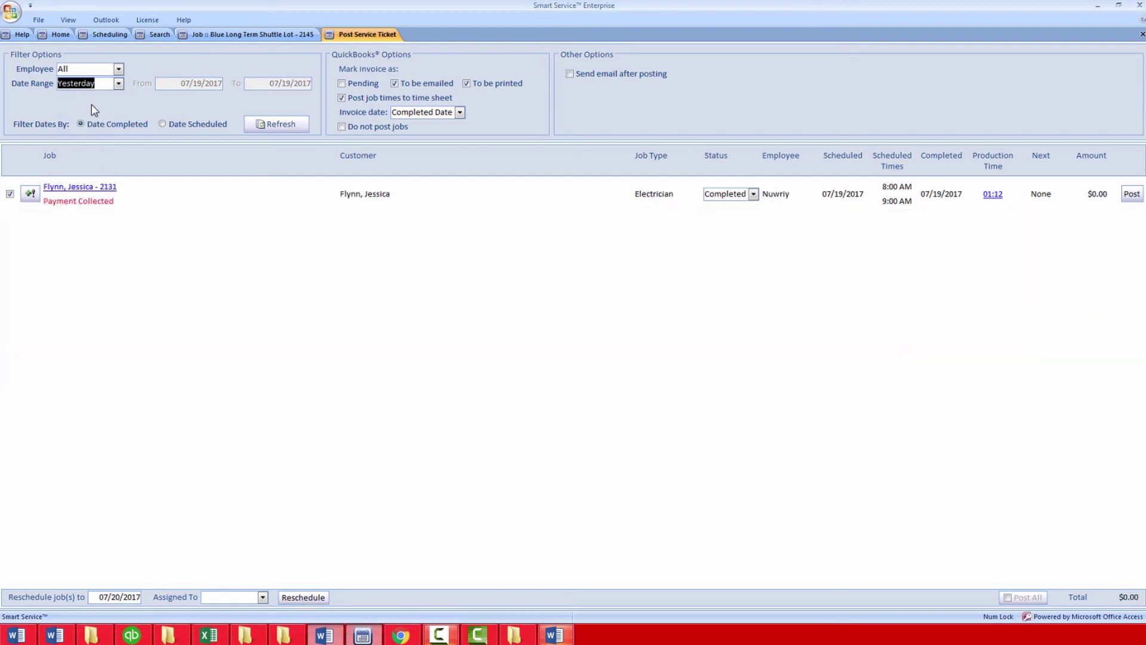
{"action": "left_click", "coordinate": [119, 84]}
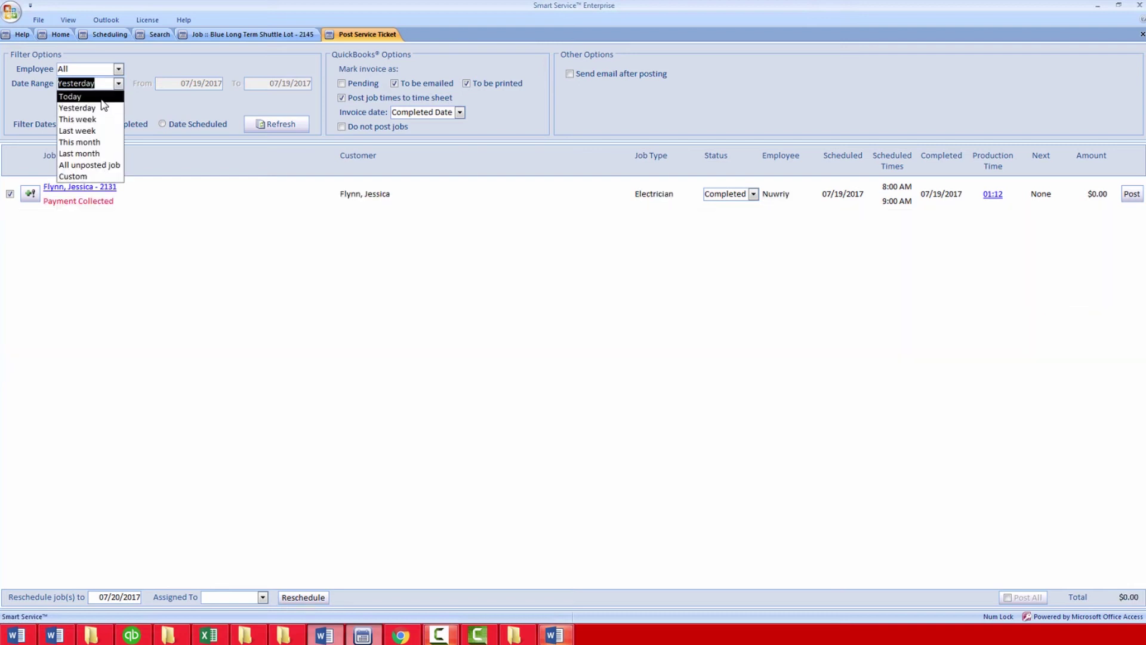
{"action": "left_click", "coordinate": [102, 99]}
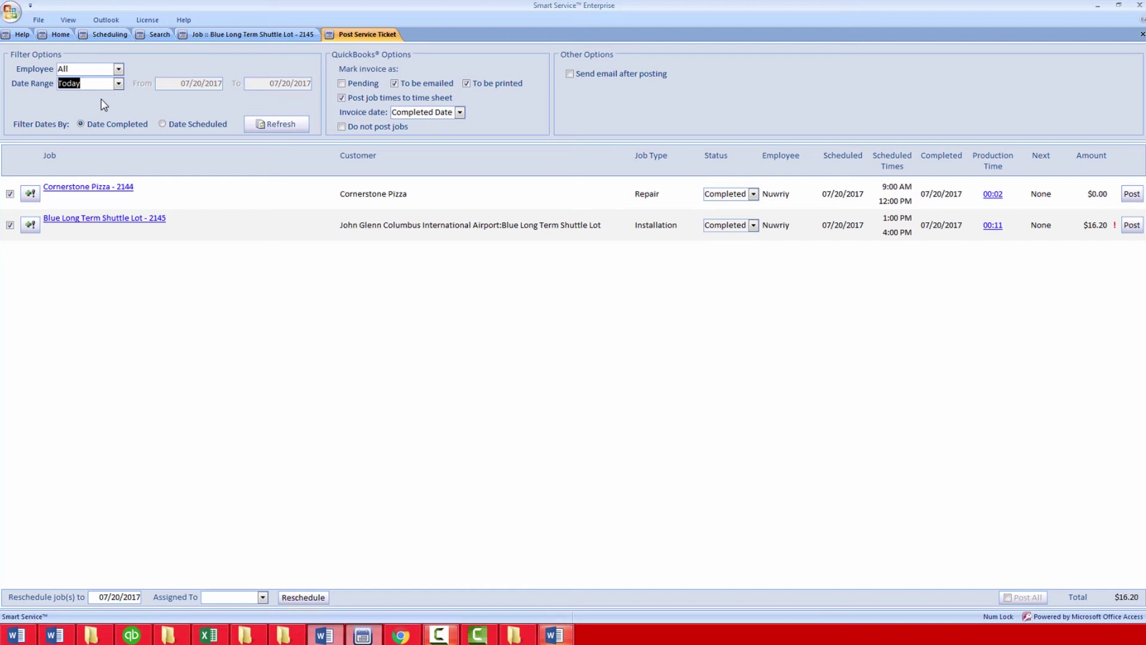
{"action": "left_click", "coordinate": [119, 83]}
{"action": "left_click", "coordinate": [98, 120]}
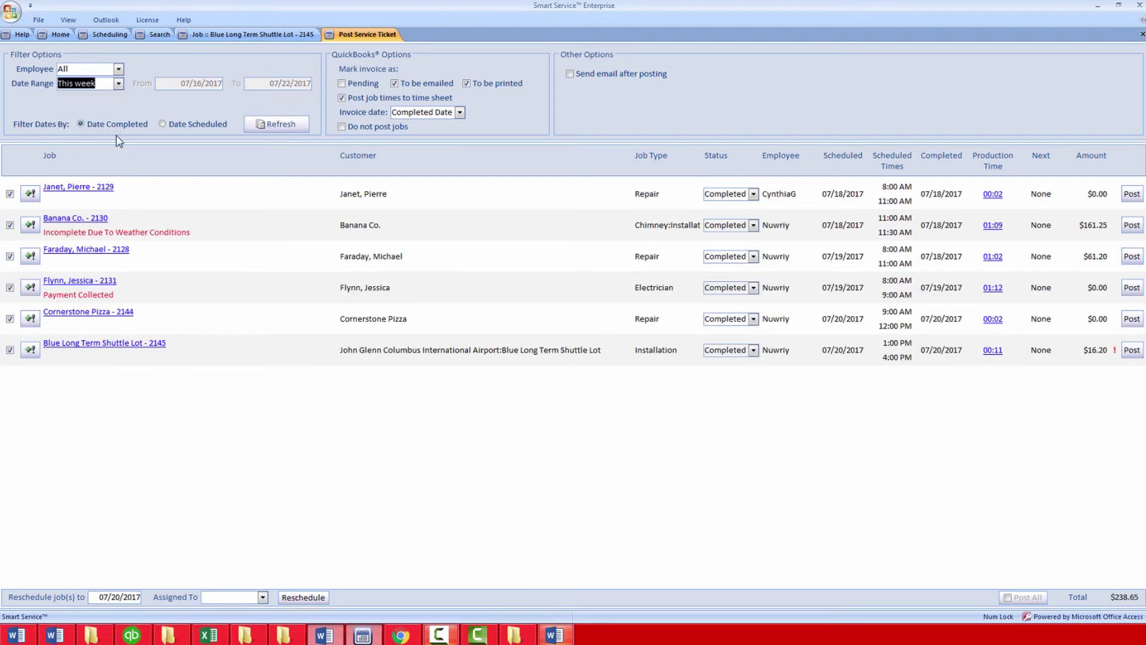
Turn off posting job times to the time sheet, look at the Custom invoice date option, and set the invoice date back to Completed Date.
{"action": "left_click", "coordinate": [374, 99]}
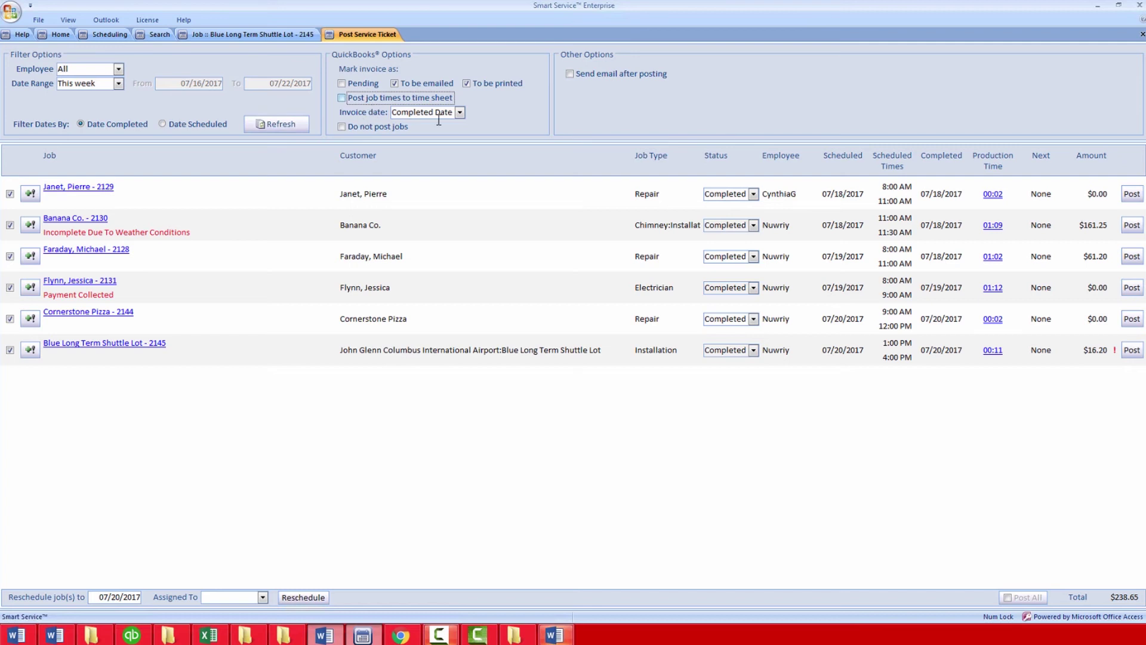
{"action": "left_click", "coordinate": [460, 113]}
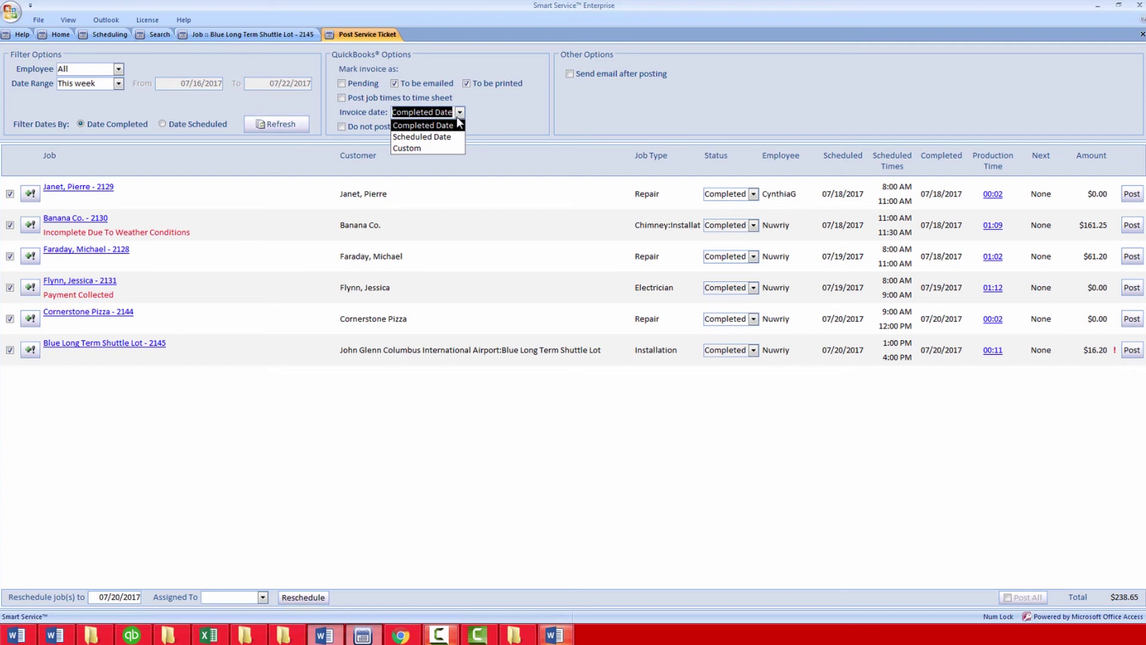
{"action": "left_click", "coordinate": [435, 149]}
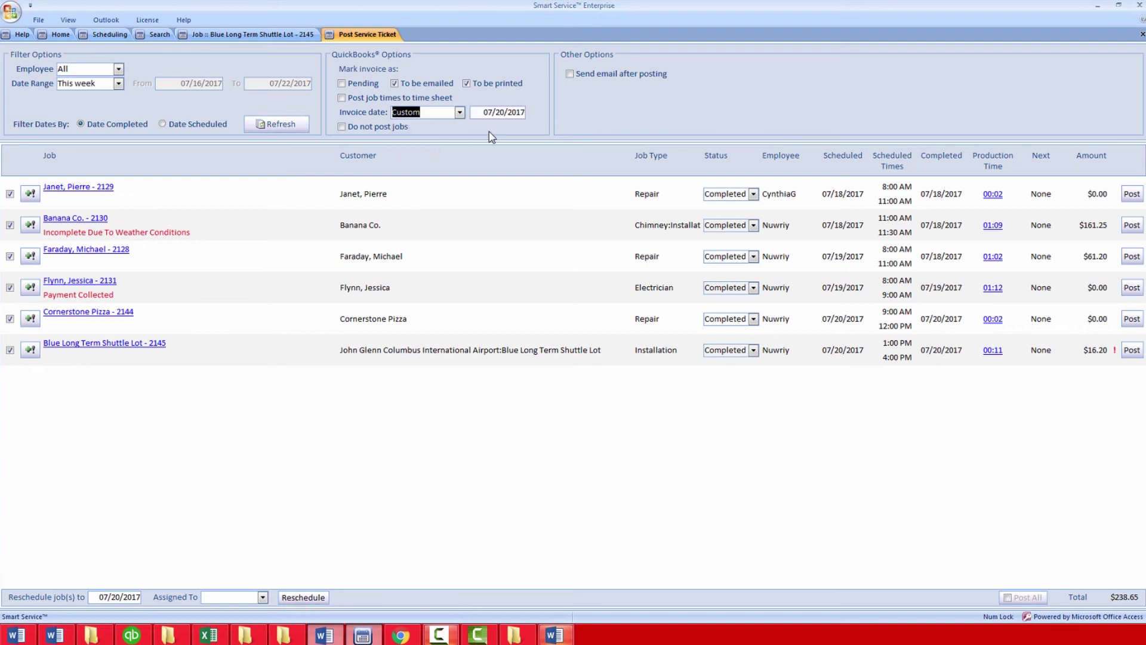
{"action": "left_click", "coordinate": [512, 112]}
{"action": "left_click", "coordinate": [533, 112]}
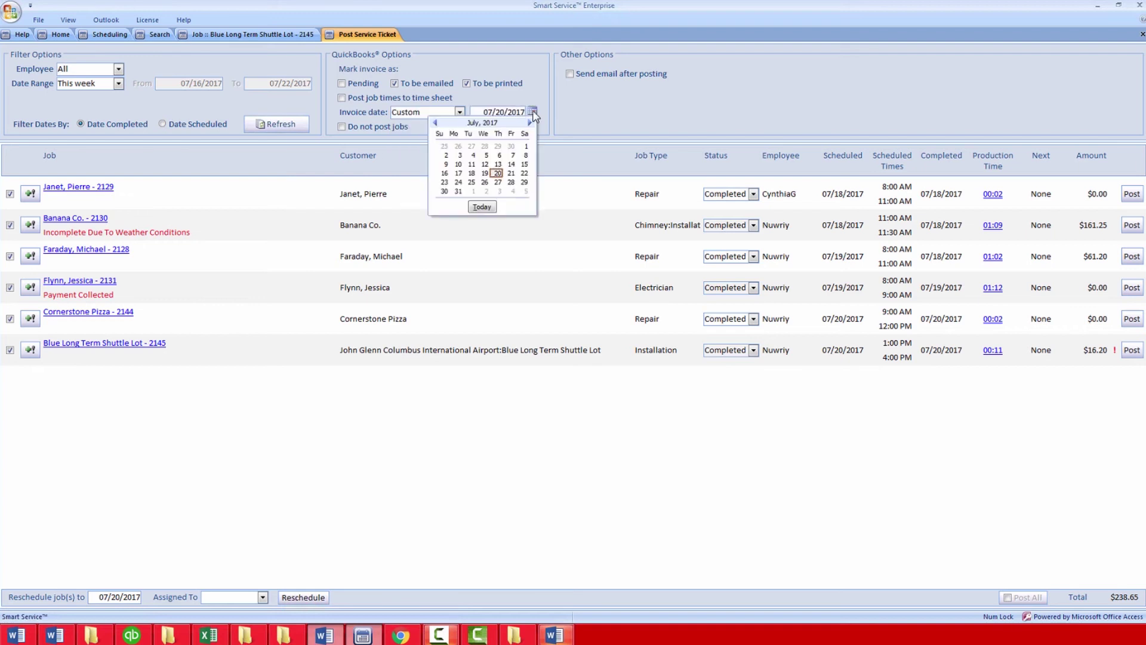
{"action": "left_click", "coordinate": [460, 112]}
{"action": "left_click", "coordinate": [440, 131]}
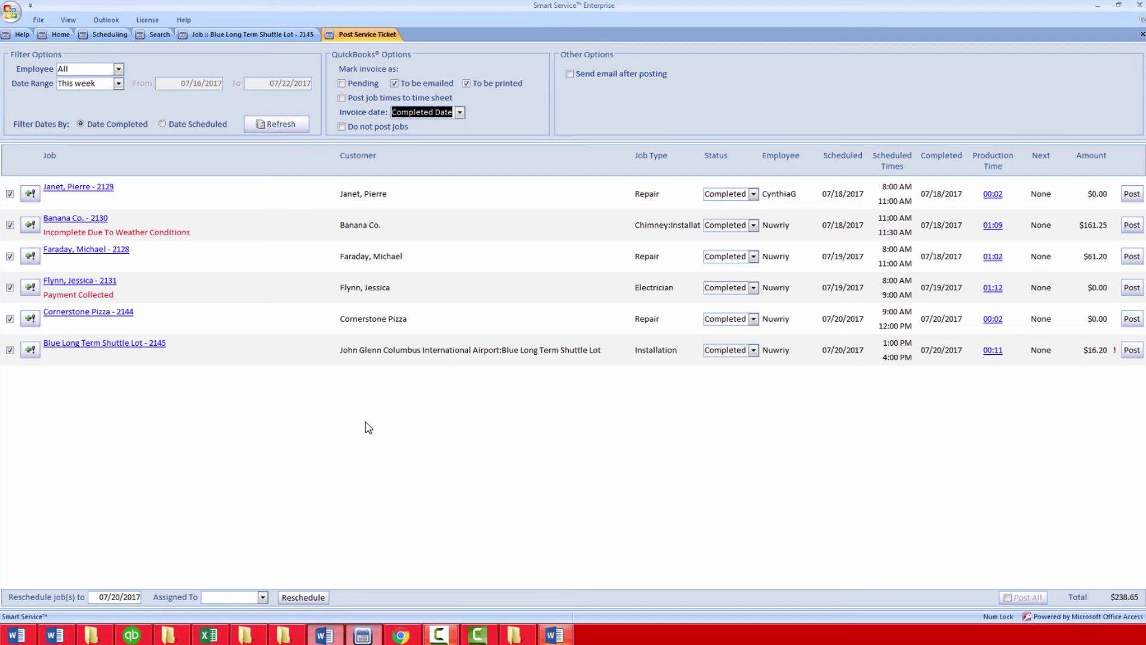
Open the first repair ticket's job details and return to the list, and examine the incomplete note on the Banana Co. ticket.
{"action": "left_click", "coordinate": [96, 188]}
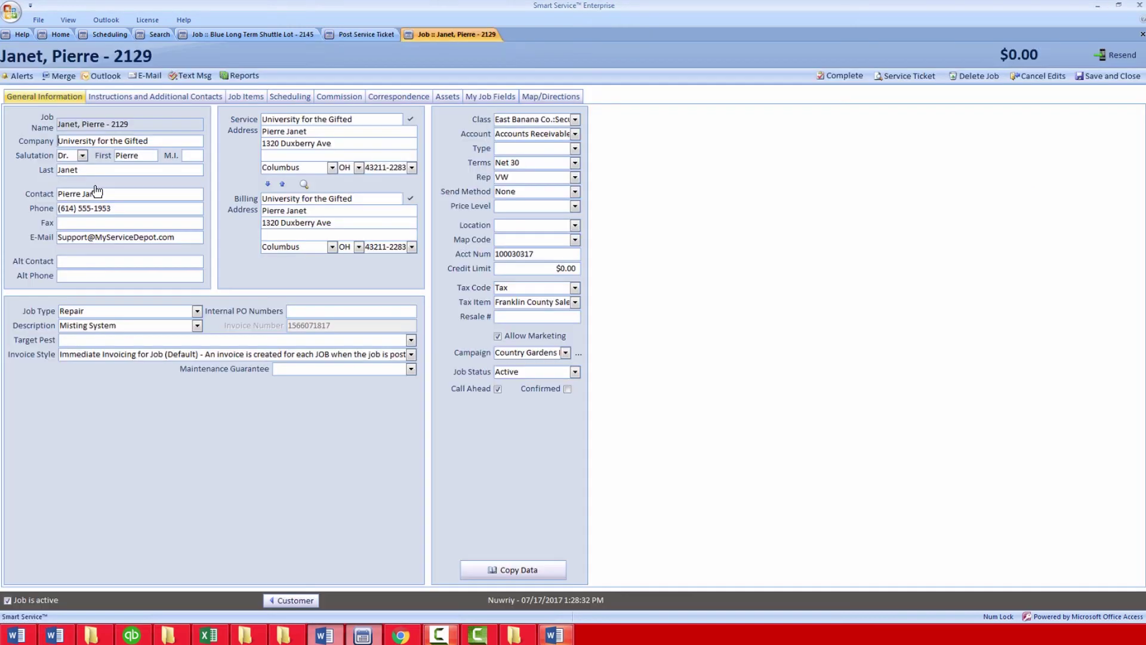
{"action": "left_click", "coordinate": [1108, 76]}
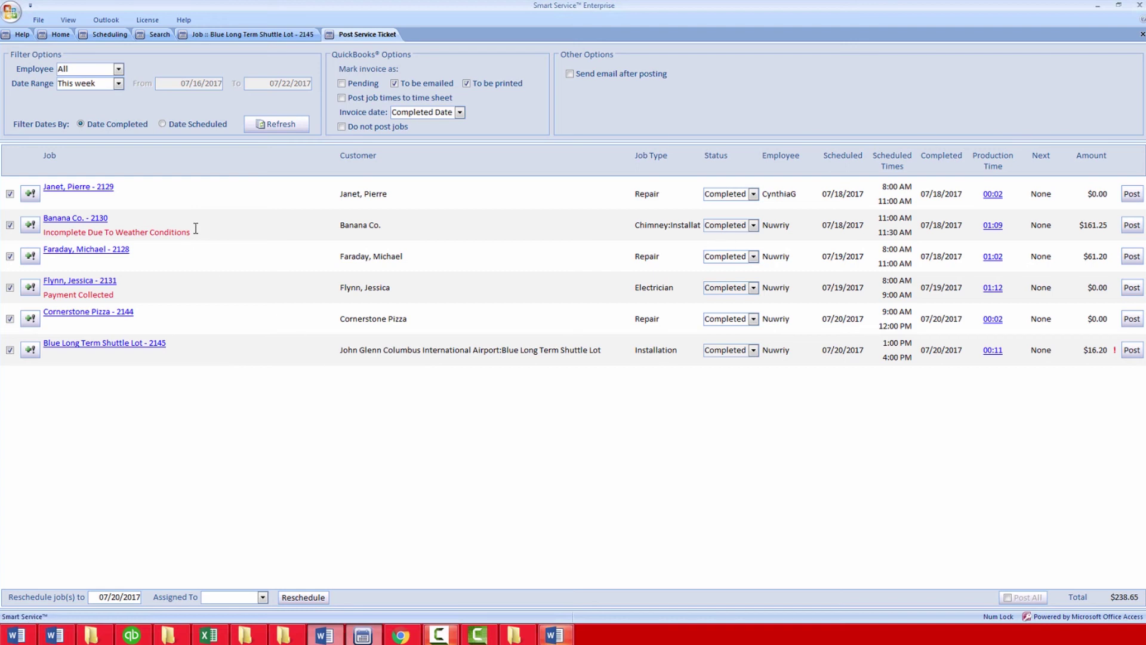
{"action": "left_click_drag", "start_coordinate": [197, 233], "coordinate": [31, 234]}
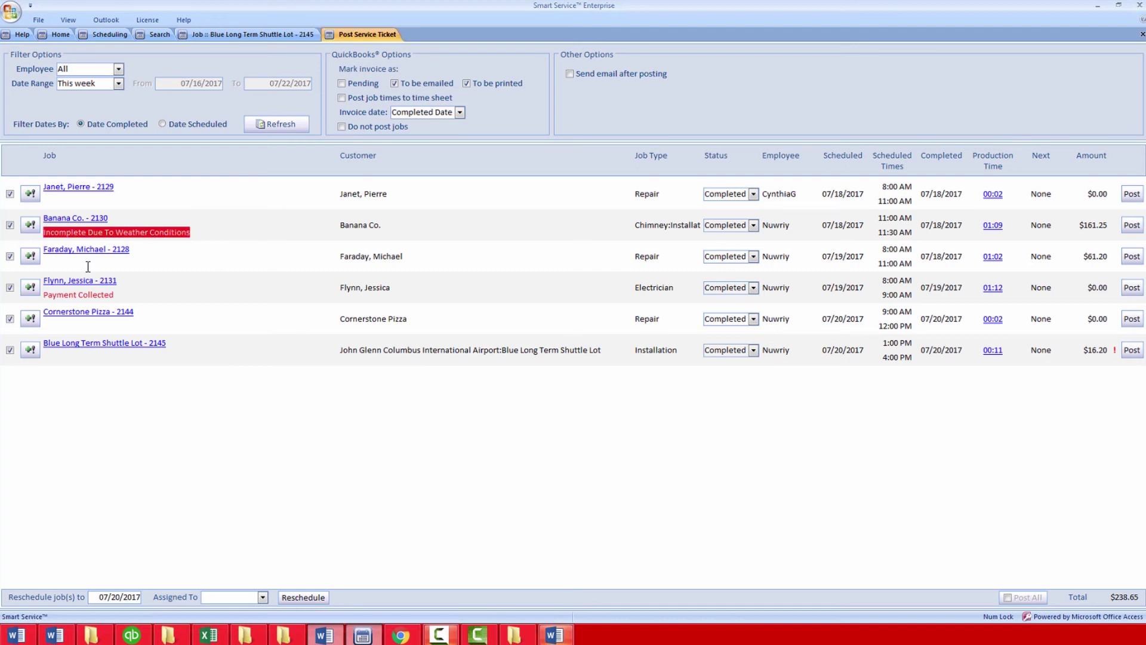
{"action": "left_click", "coordinate": [232, 233]}
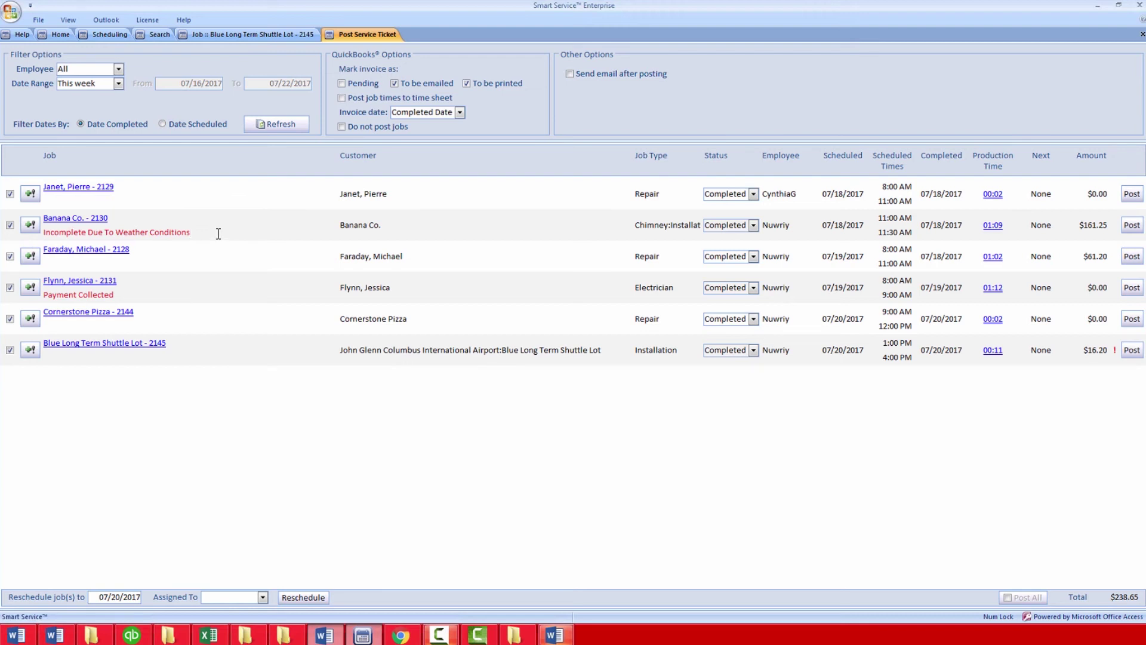
Look at the payment for the ticket marked Payment Collected and the status choices of the first ticket, keeping Completed.
{"action": "left_click", "coordinate": [33, 289]}
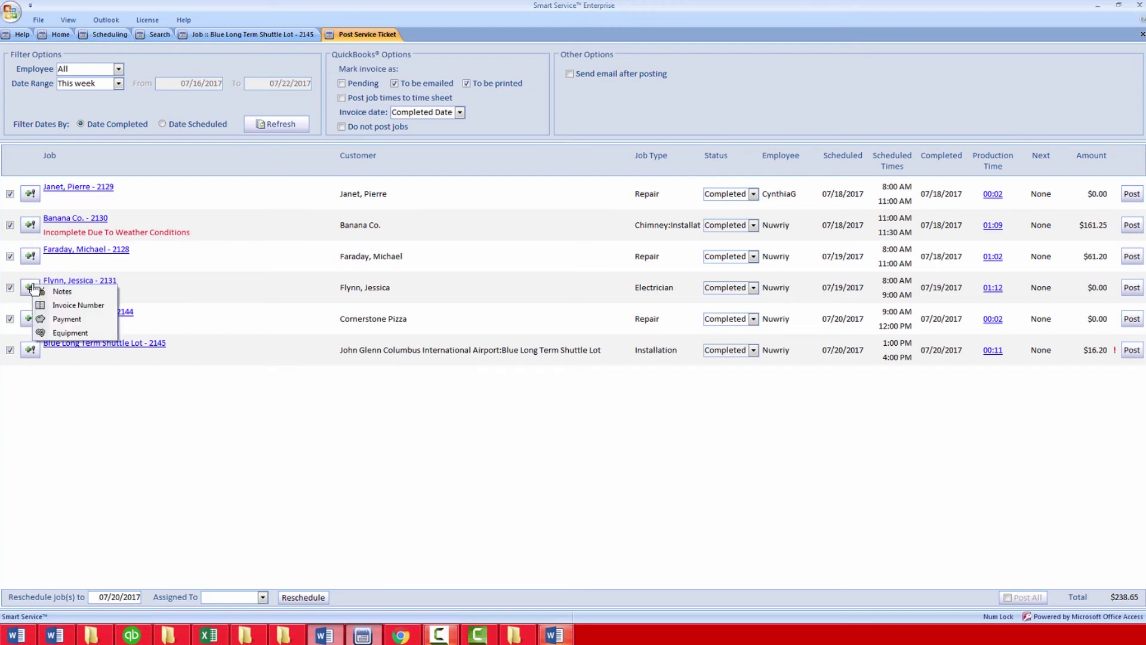
{"action": "left_click", "coordinate": [67, 320]}
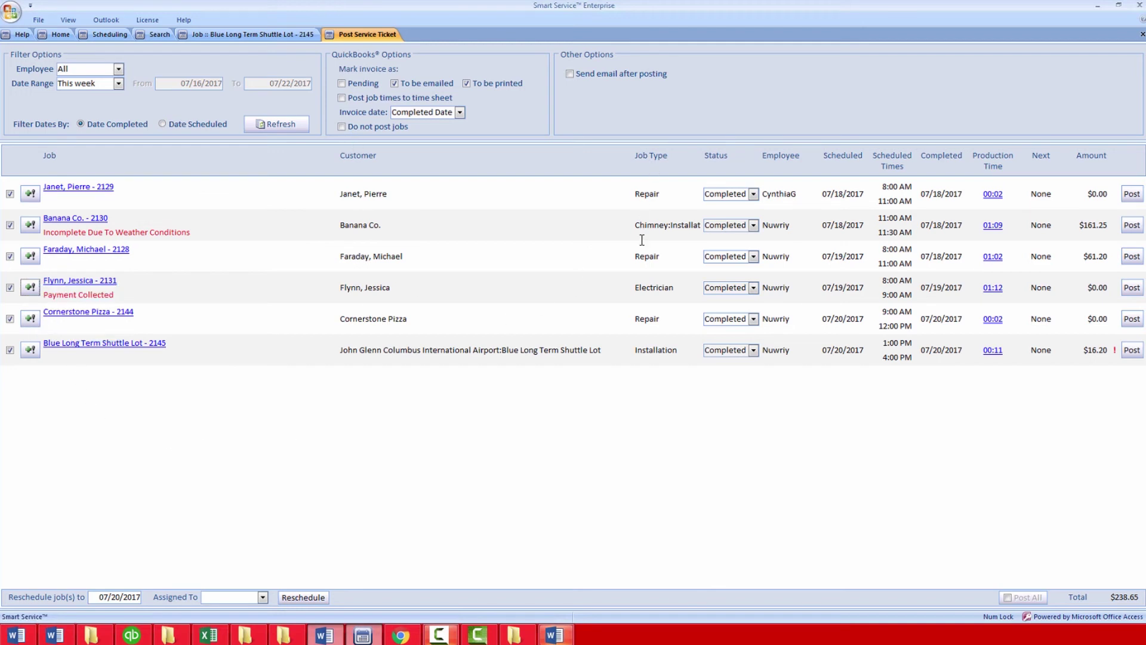
{"action": "left_click", "coordinate": [754, 195]}
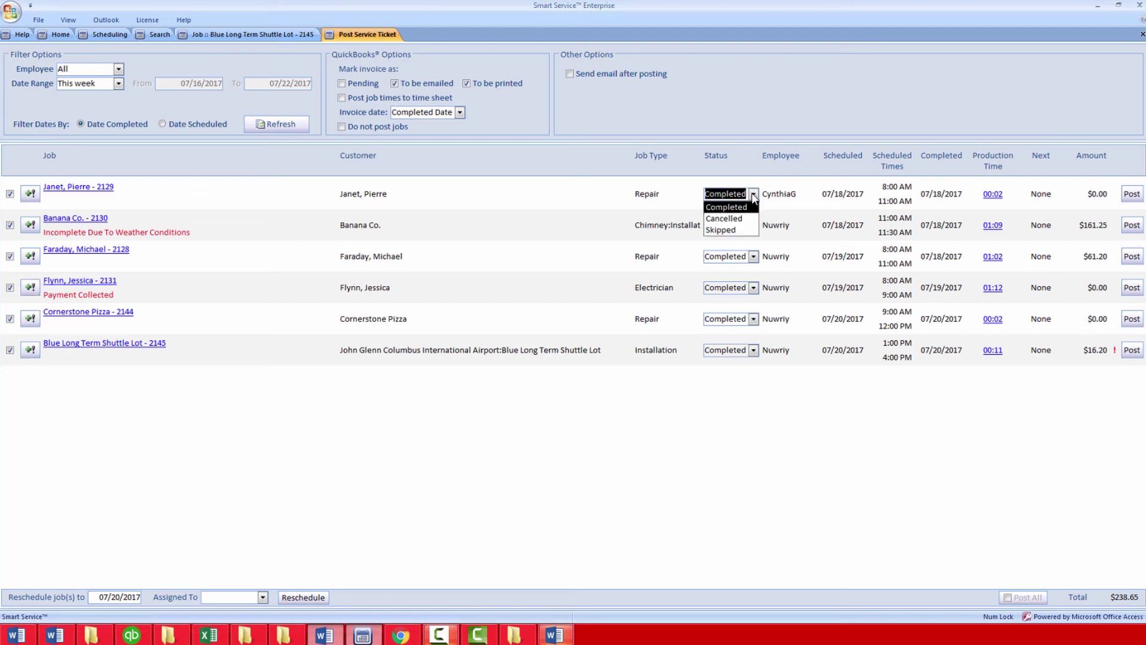
{"action": "left_click", "coordinate": [754, 196]}
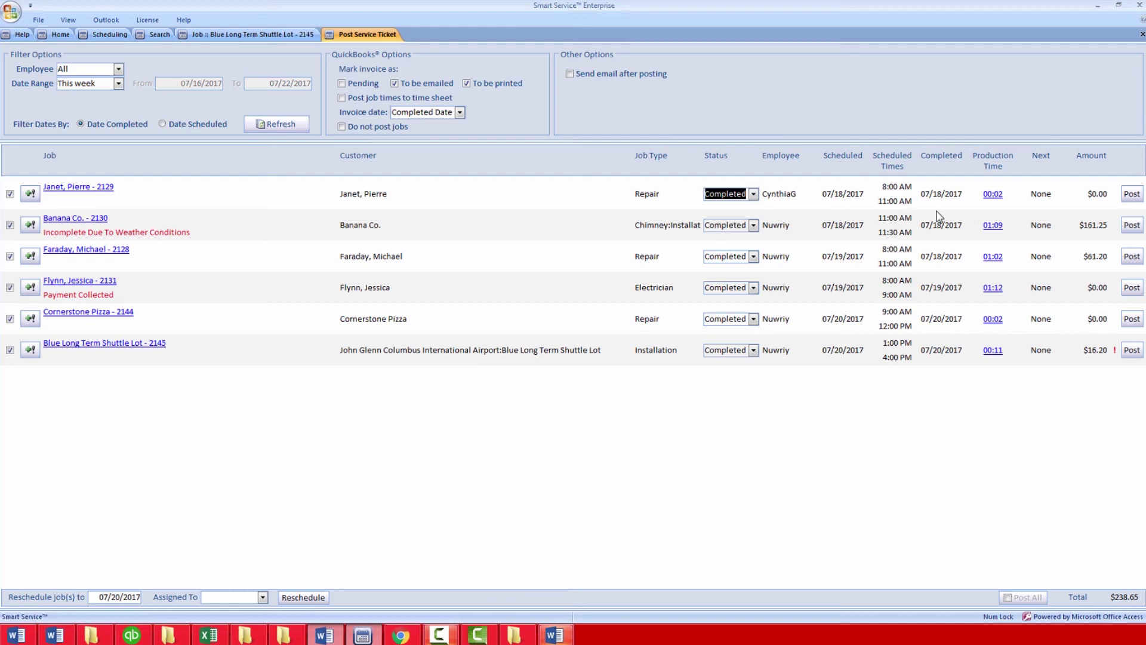
Review the Banana Co. ticket's production time entries, look at the blank form for adding entries, and close both without adding any.
{"action": "left_click", "coordinate": [993, 226]}
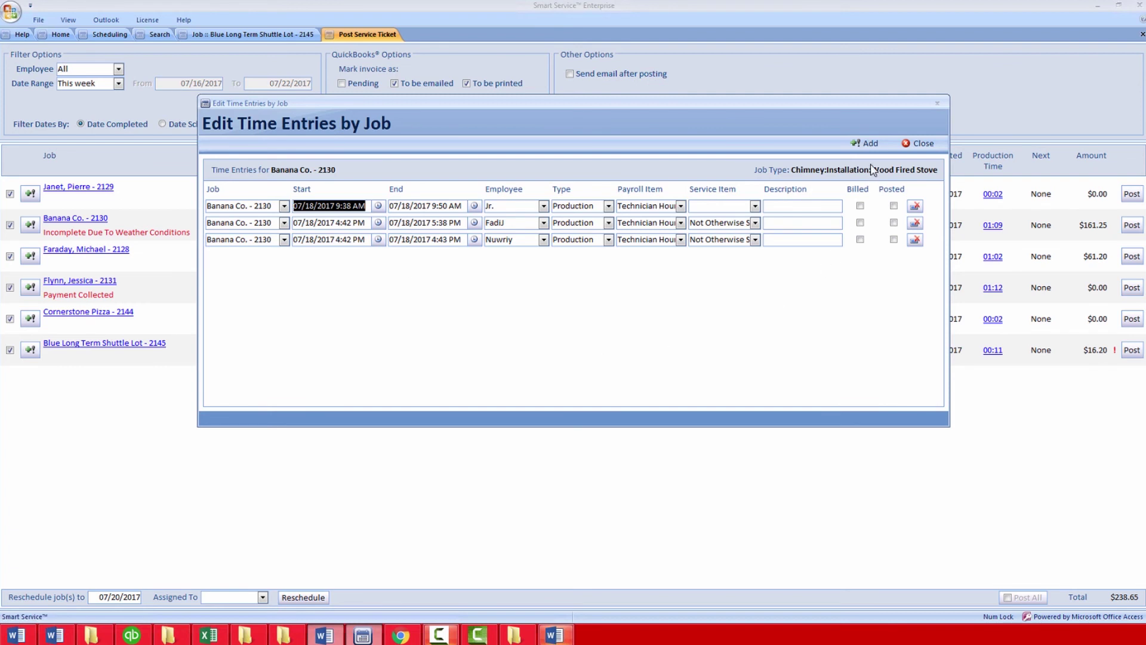
{"action": "left_click", "coordinate": [864, 143]}
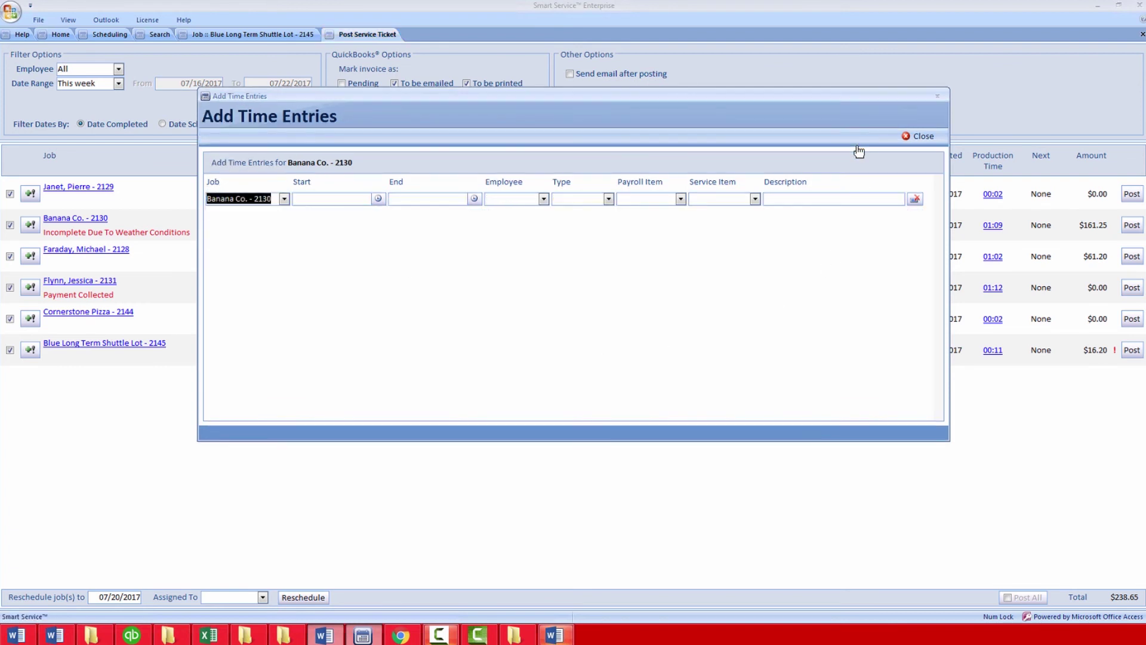
{"action": "left_click", "coordinate": [918, 136]}
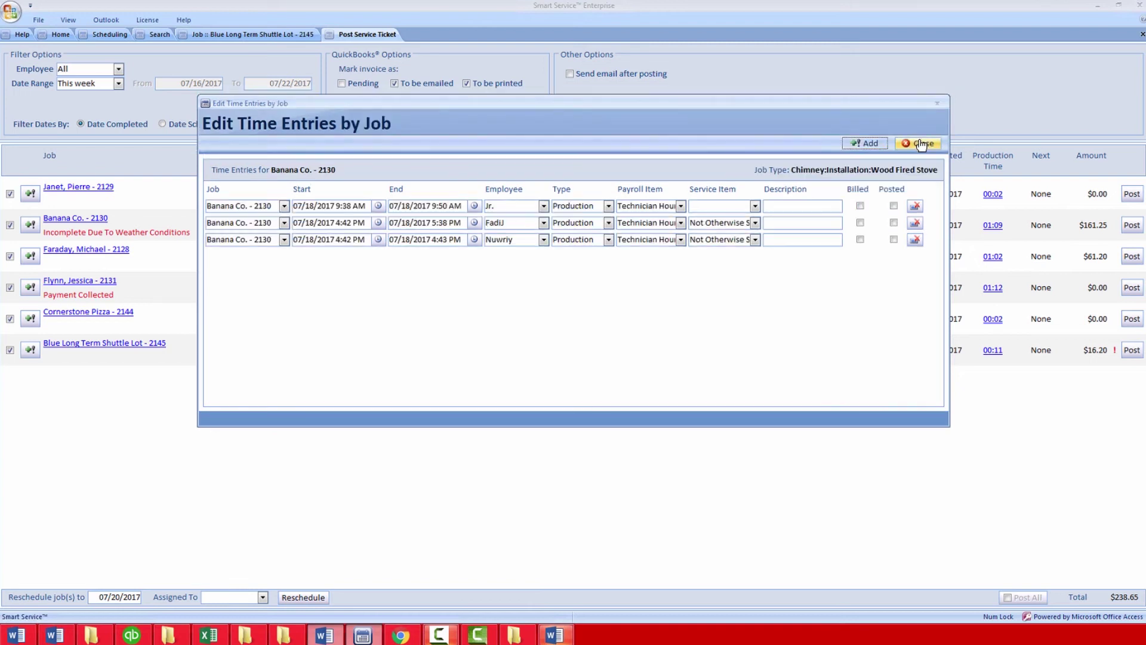
{"action": "left_click", "coordinate": [922, 144]}
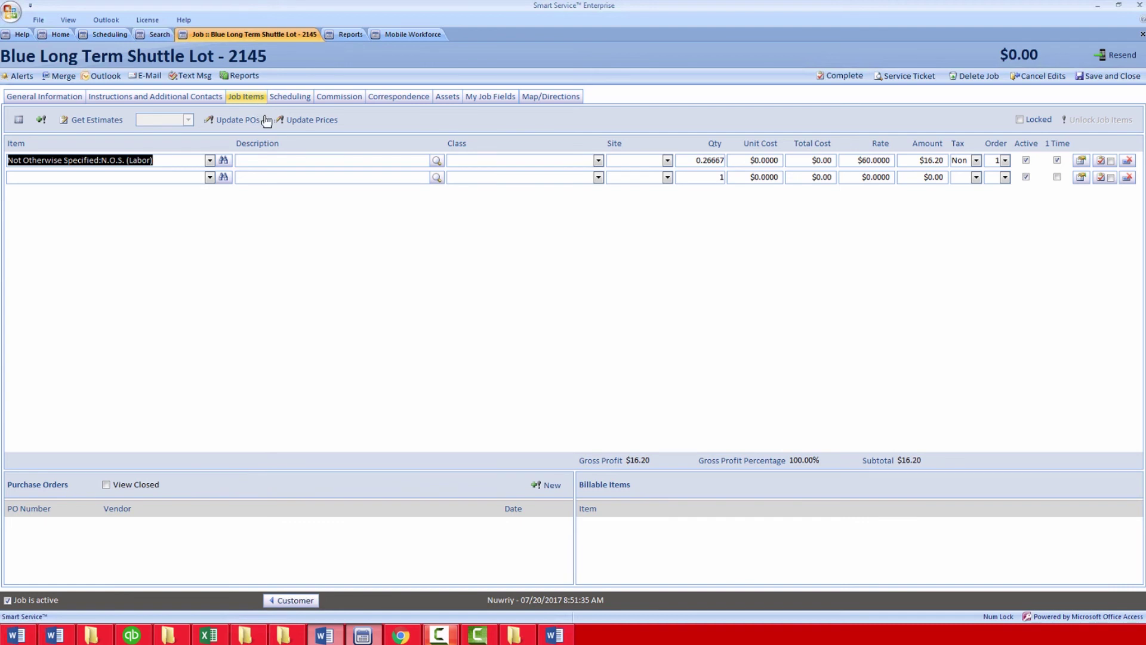
Check the Blue Long Term Shuttle Lot job's completed date in its scheduling details, and complete and post its service ticket.
{"action": "left_click", "coordinate": [288, 105]}
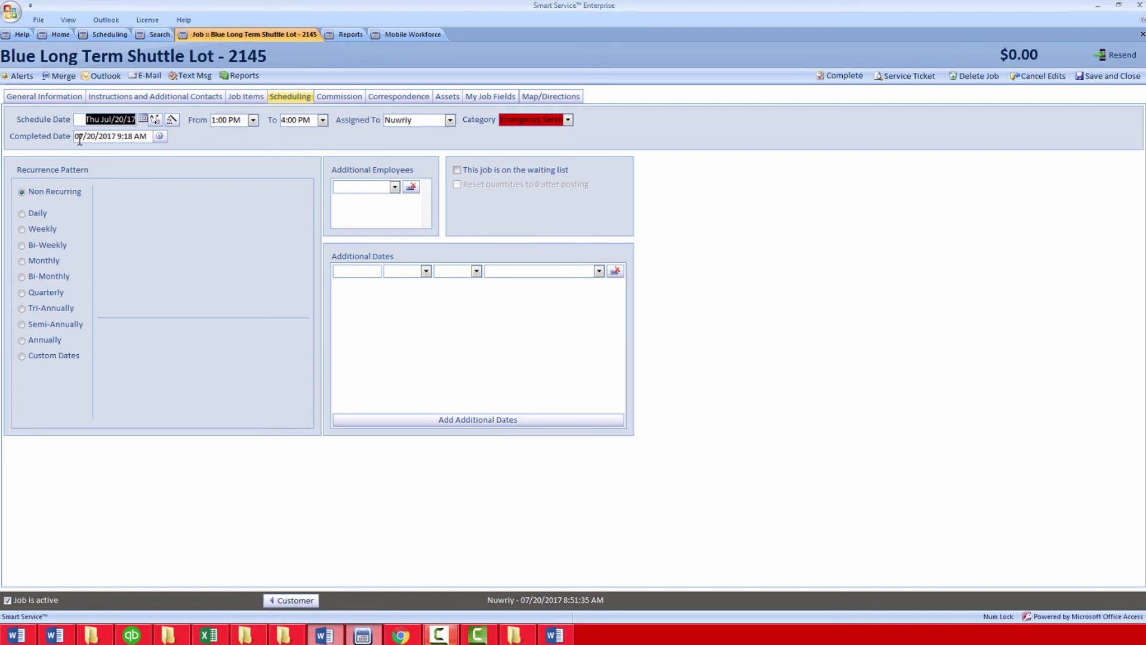
{"action": "left_click_drag", "start_coordinate": [78, 139], "coordinate": [120, 137]}
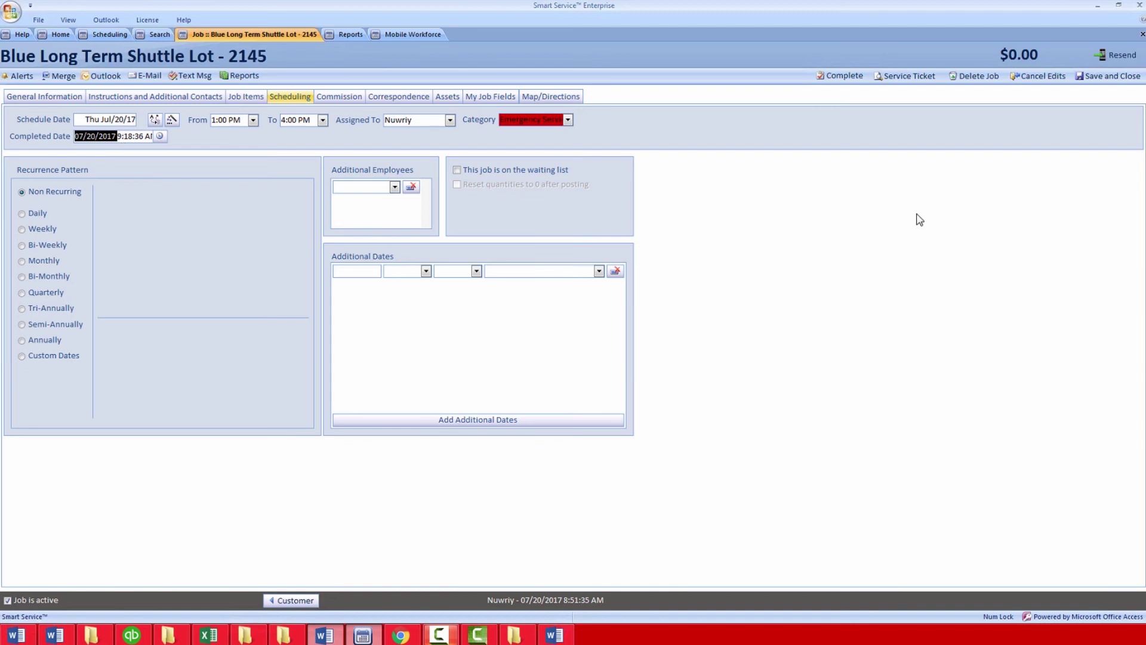
{"action": "left_click", "coordinate": [852, 82]}
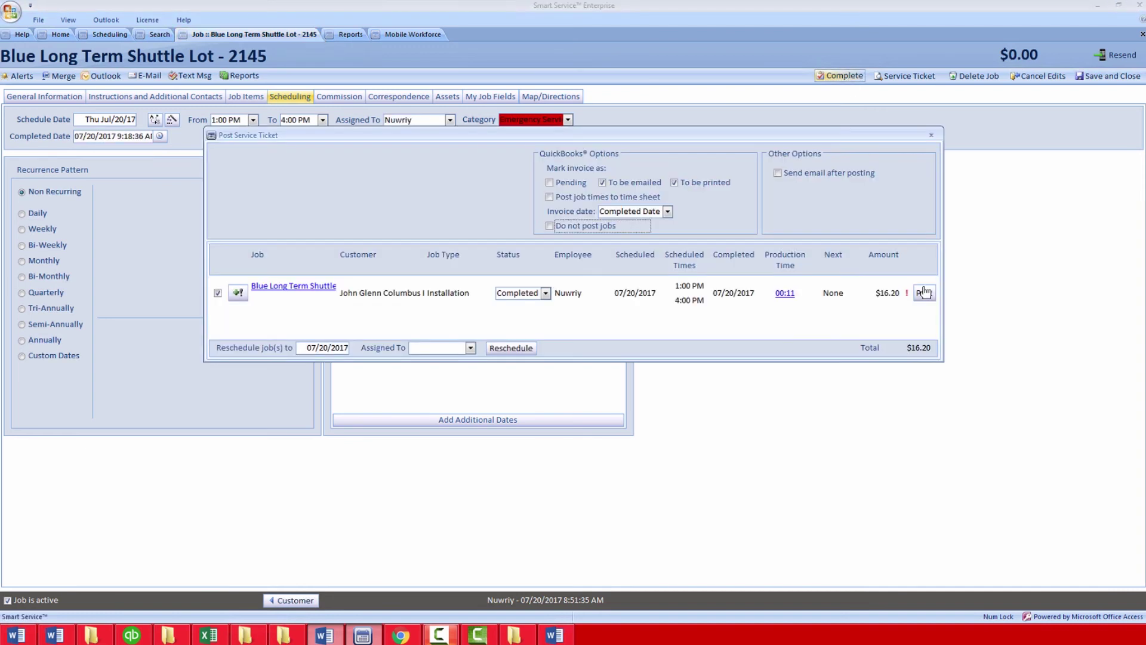
{"action": "left_click", "coordinate": [925, 292]}
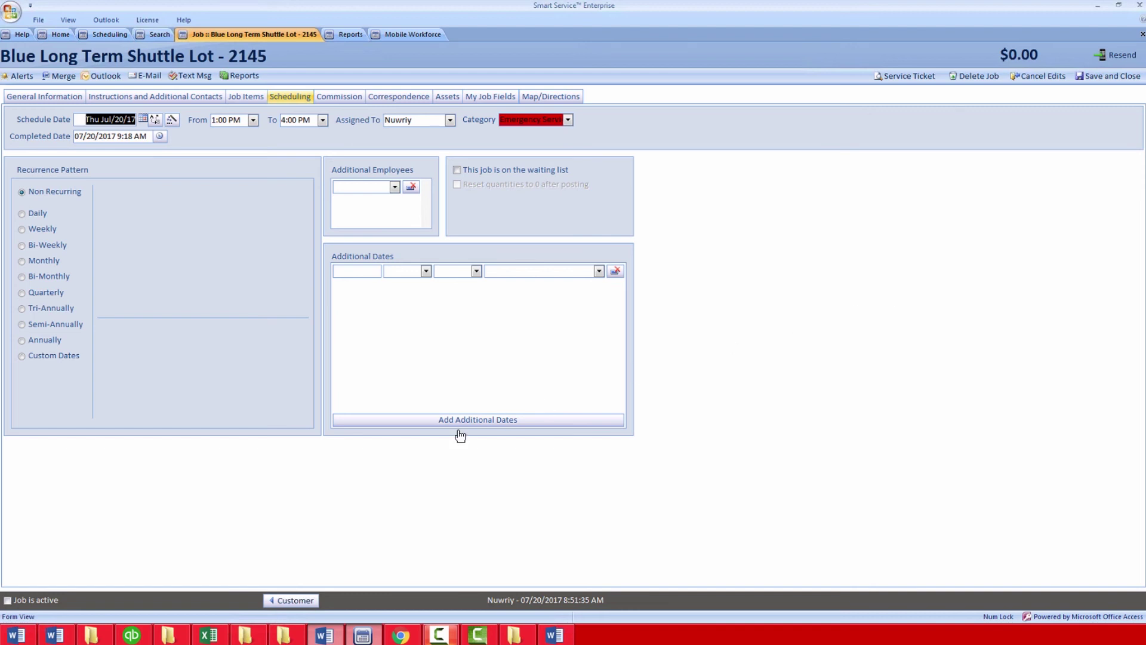
Open the Blue Long Term Shuttle Lot location's history and examine the job times of its 07/20/2017 job.
{"action": "left_click", "coordinate": [292, 601]}
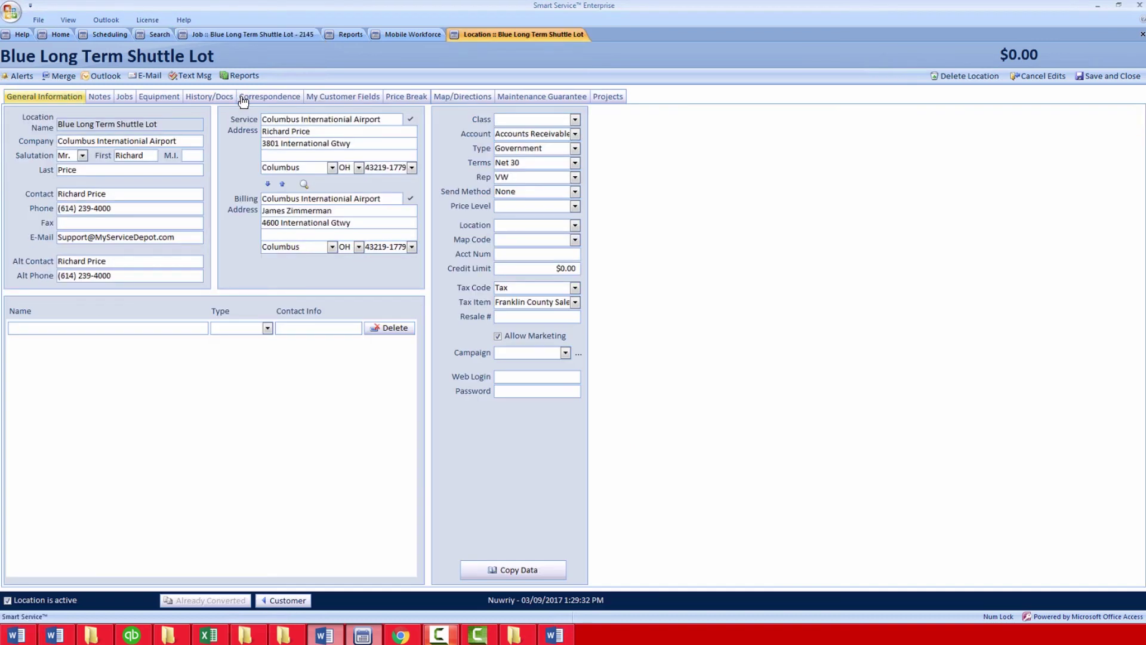
{"action": "left_click", "coordinate": [208, 99]}
{"action": "double_click", "coordinate": [163, 153]}
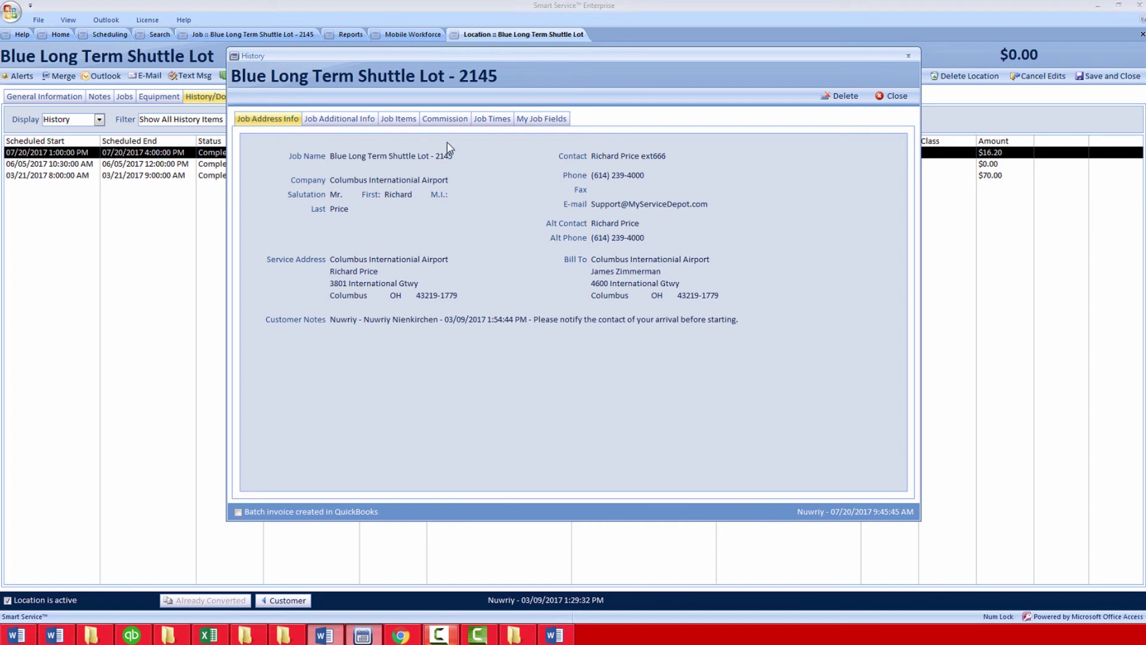
{"action": "left_click", "coordinate": [487, 125]}
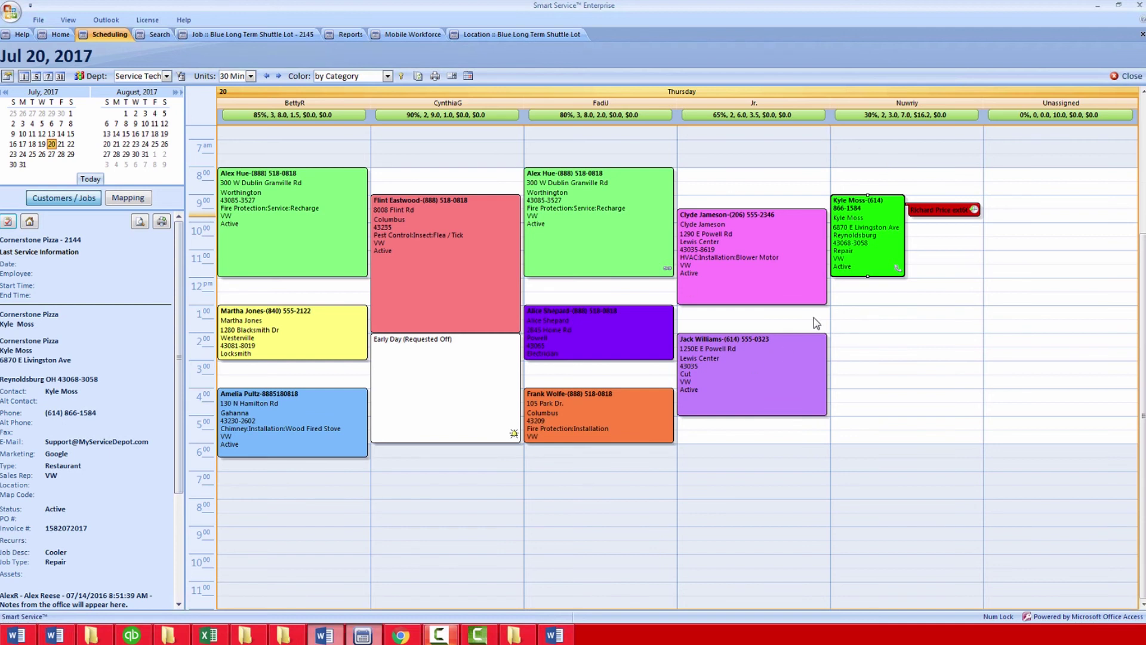
From the scheduled Cornerstone Pizza job's time details, begin a new time entry starting 07/20/2017 9:48 AM and open its end time for editing.
{"action": "right_click", "coordinate": [861, 236]}
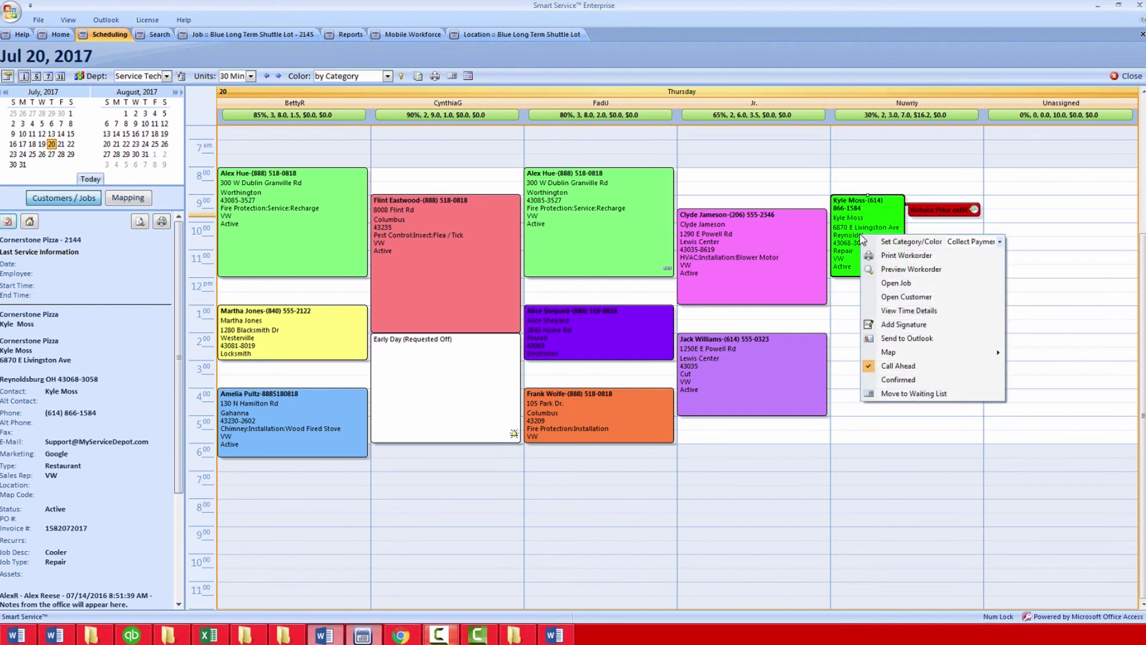
{"action": "left_click", "coordinate": [895, 311]}
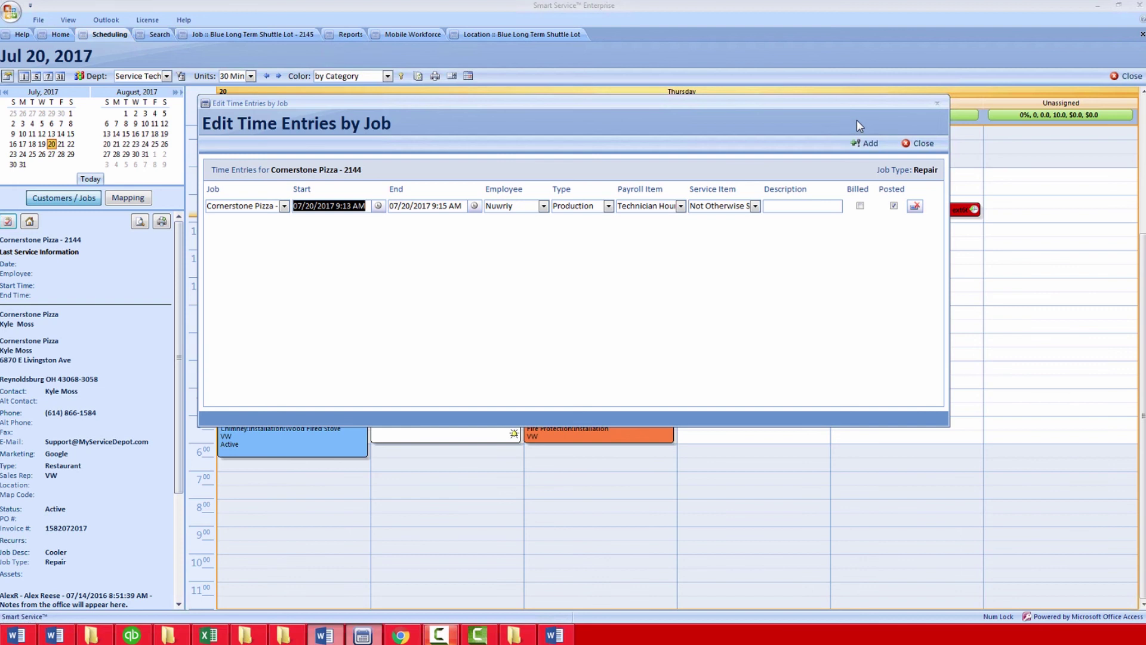
{"action": "left_click", "coordinate": [862, 145]}
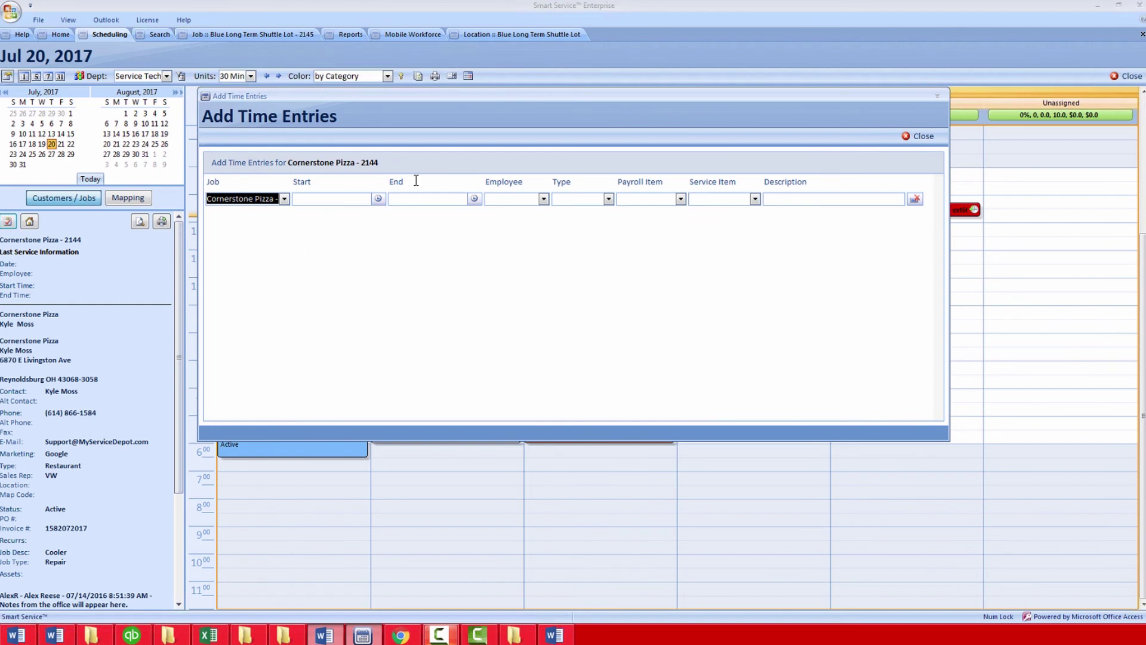
{"action": "left_click", "coordinate": [377, 200]}
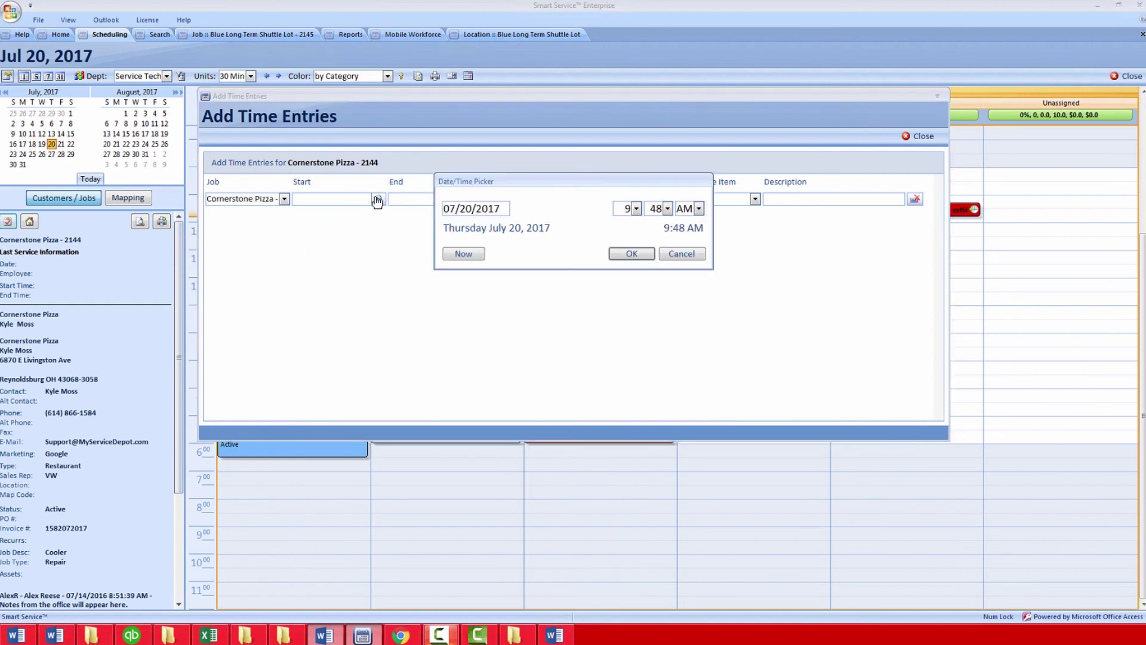
{"action": "left_click", "coordinate": [618, 256]}
{"action": "left_click", "coordinate": [474, 198]}
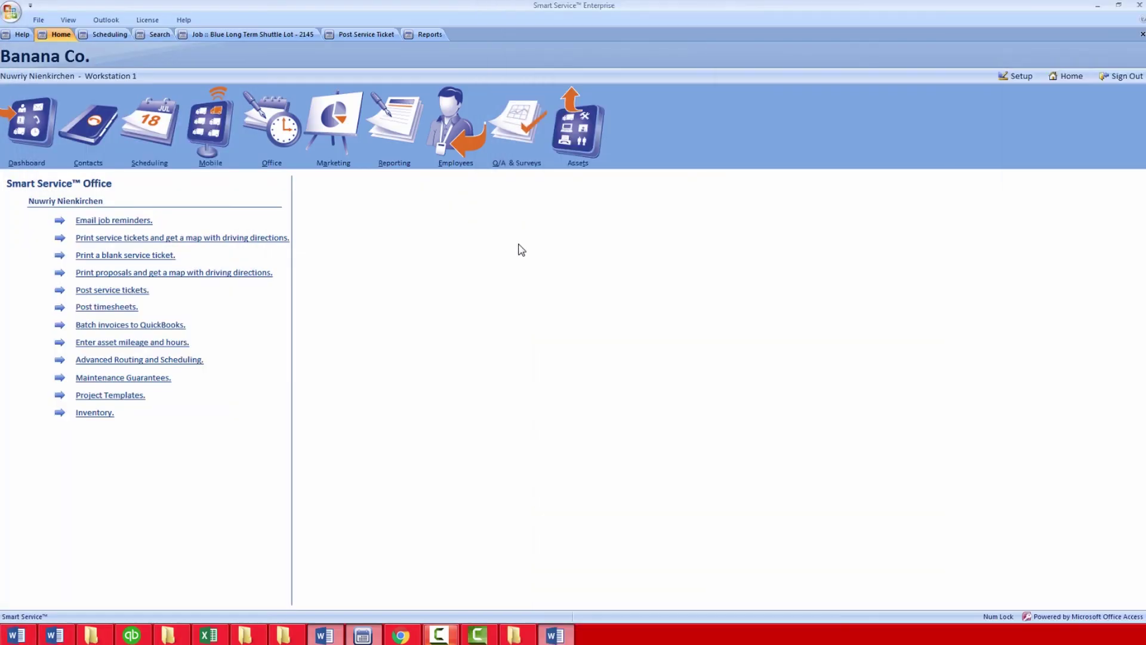
Open the mobile workforce overview and view the details of the second technician in the workforce summary.
{"action": "left_click", "coordinate": [214, 123]}
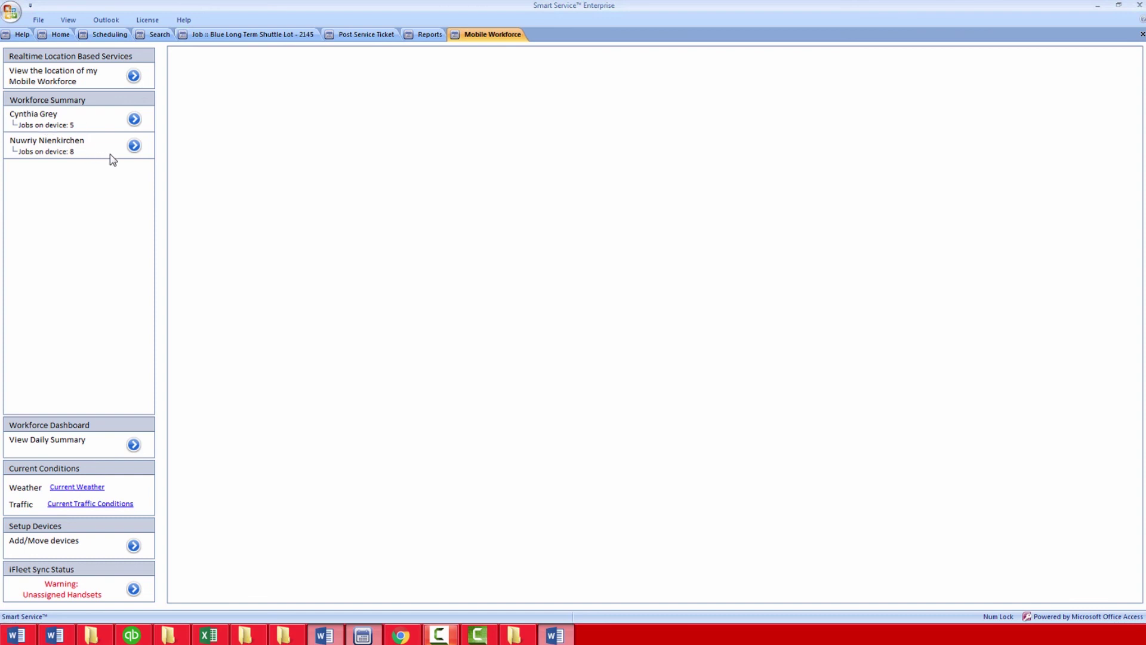
{"action": "left_click", "coordinate": [134, 146]}
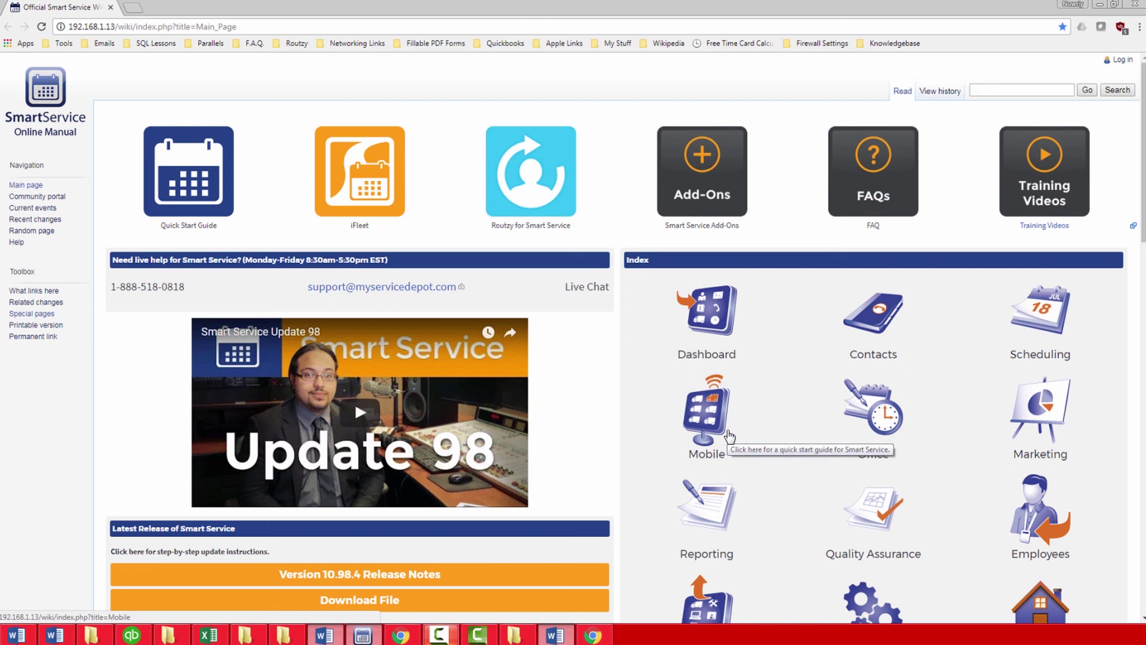
In the Smart Service online manual in Chrome, search for "form" and open the iFleet Field Test Form PDF from the Field Test Form article.
{"action": "left_click", "coordinate": [994, 90]}
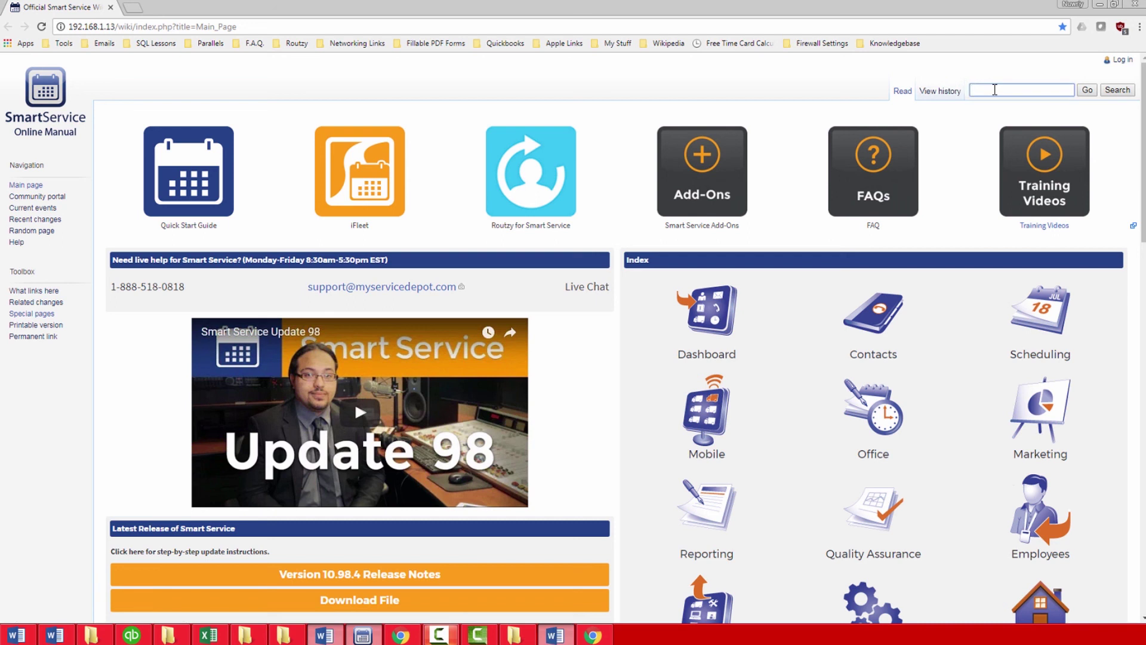
{"action": "type", "text": "form"}
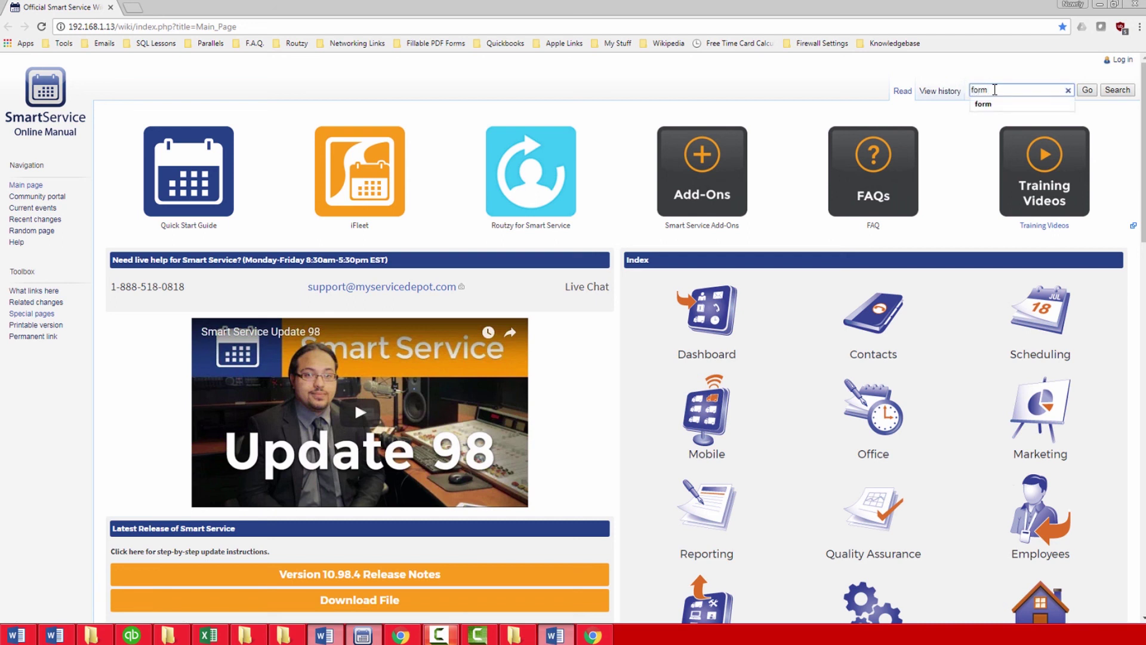
{"action": "key", "text": "Return"}
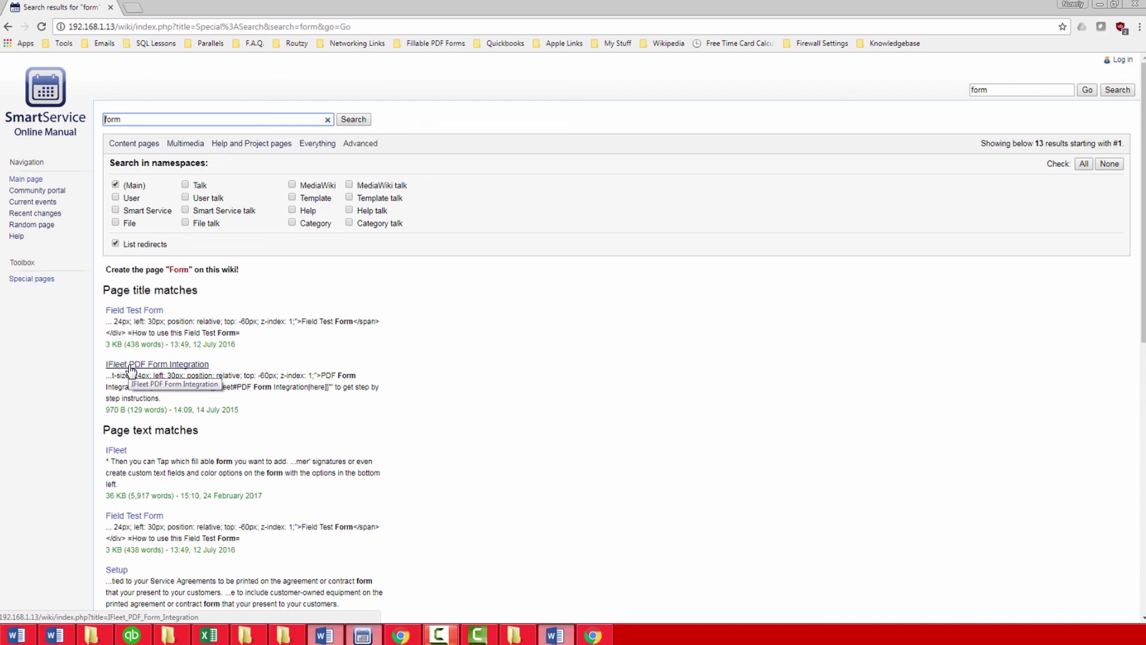
{"action": "left_click", "coordinate": [132, 311]}
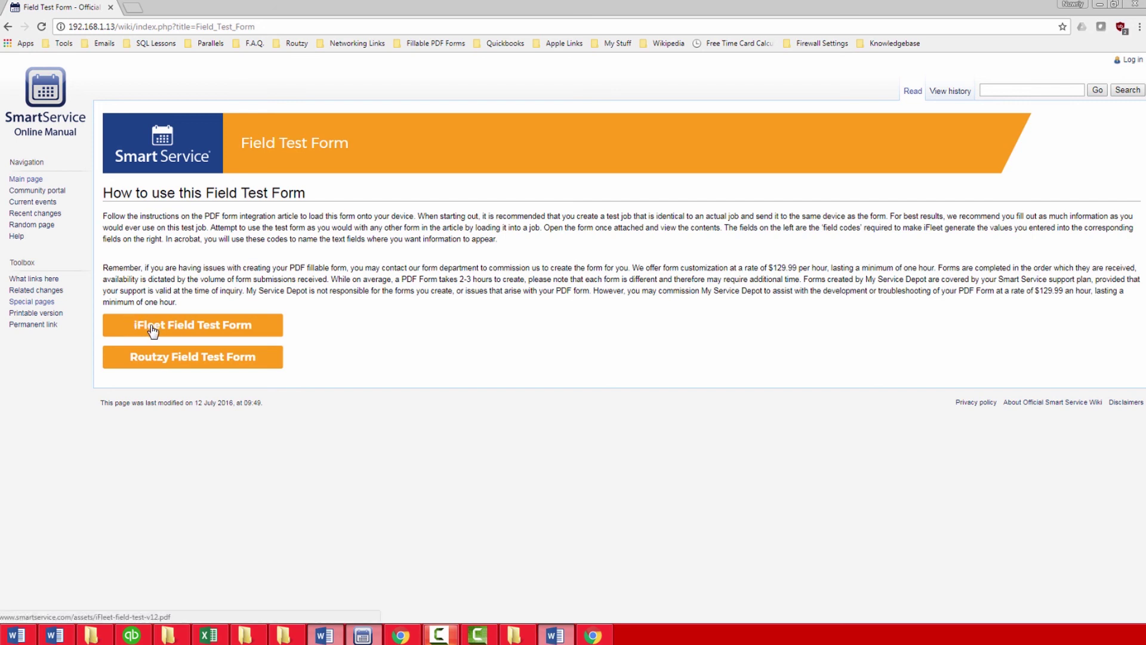
{"action": "left_click", "coordinate": [153, 329]}
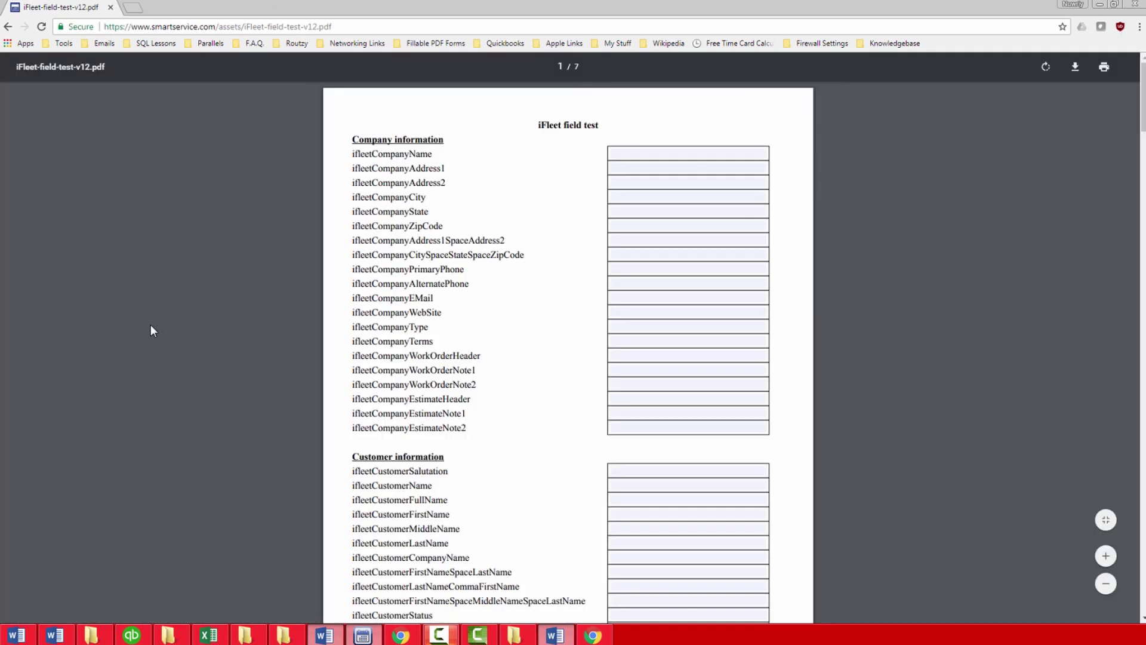